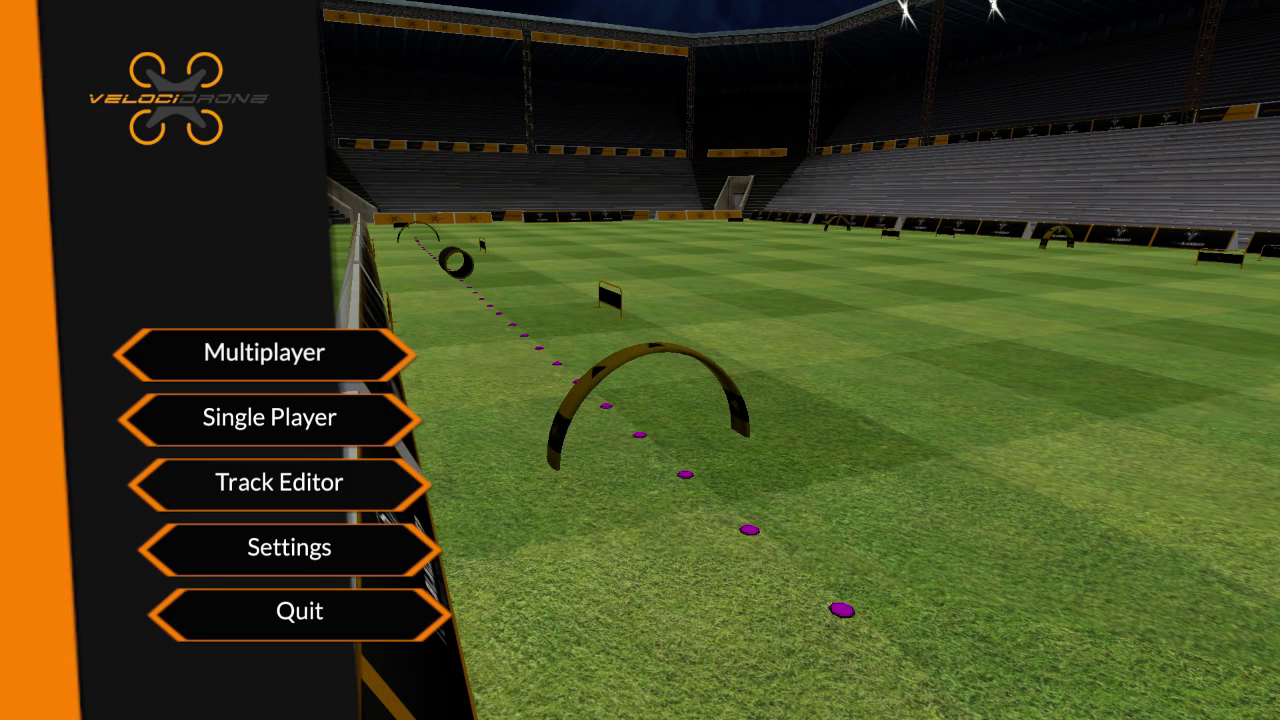
Create a new track using the Empty Scene Day scenery
click(252, 504)
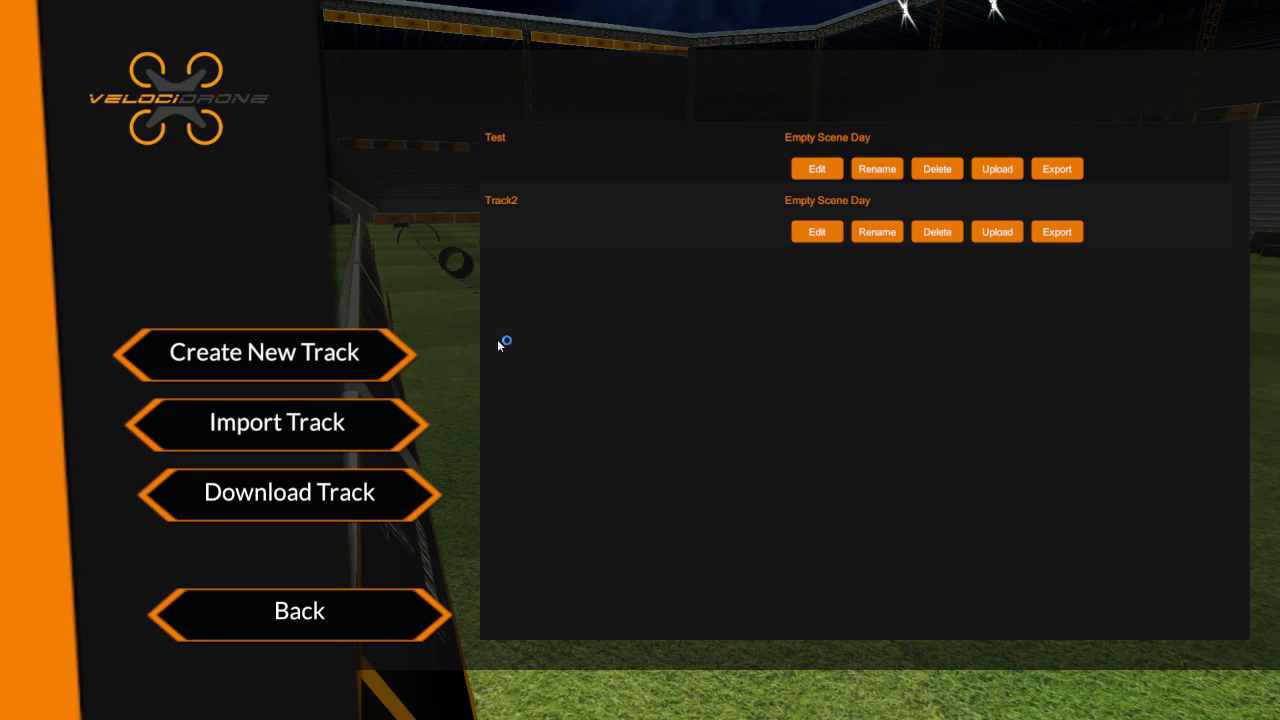
click(269, 363)
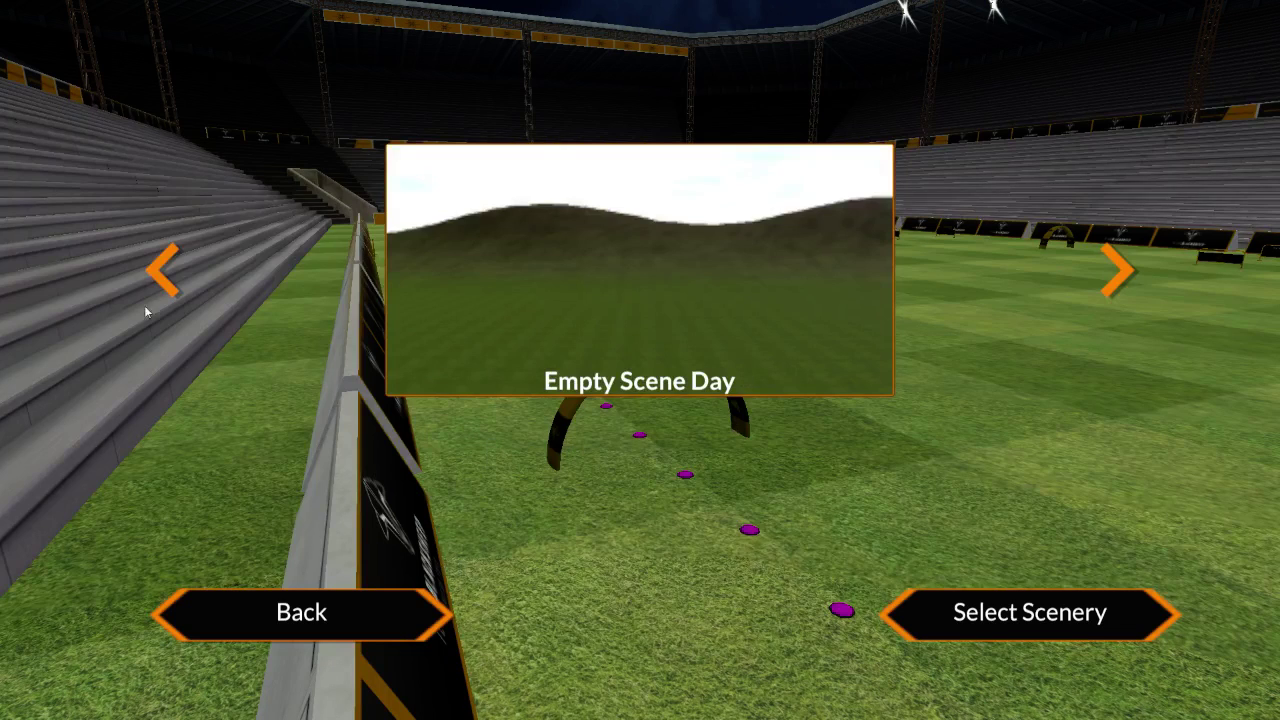
click(160, 278)
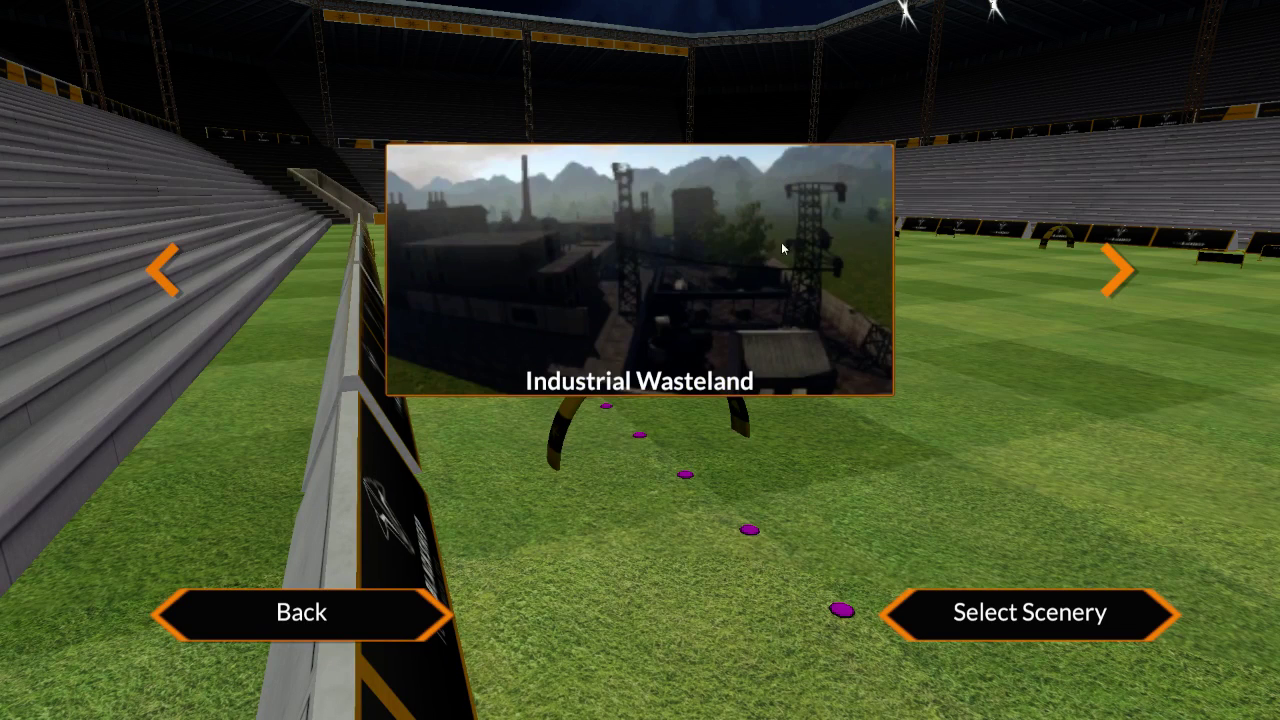
click(1112, 278)
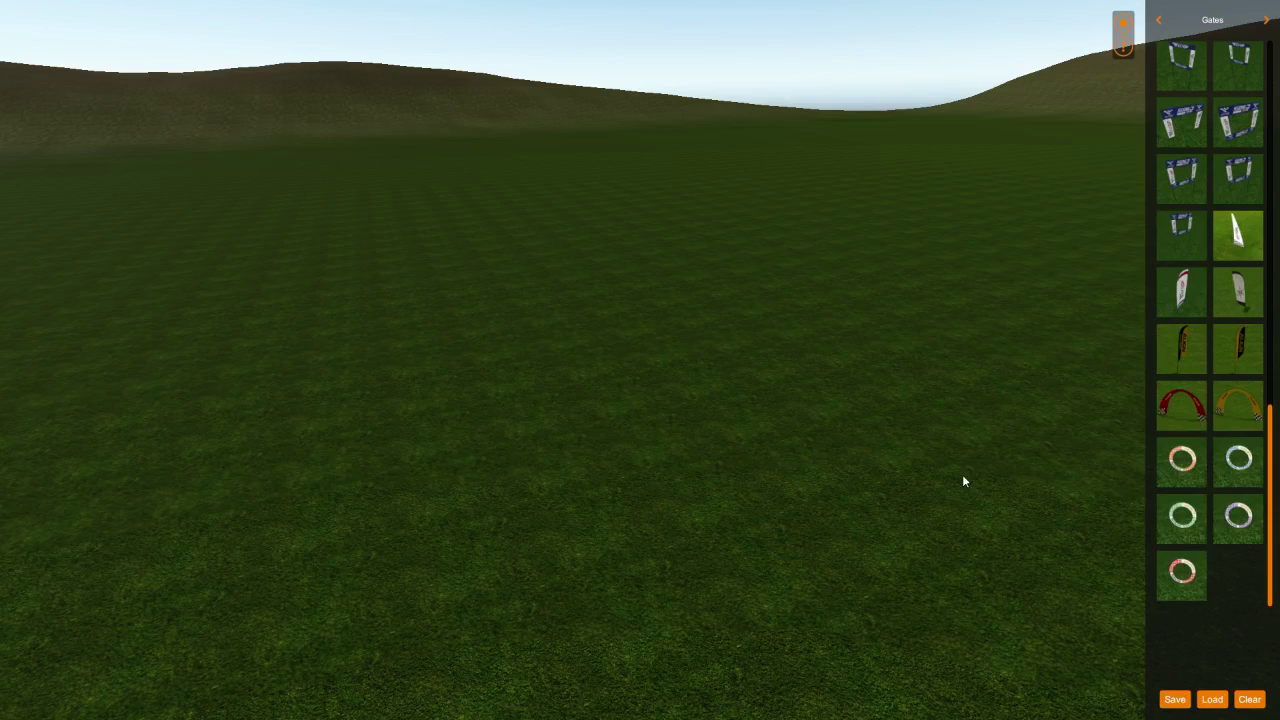
Review the track editor's keyboard shortcuts and look through the available gate objects
click(1122, 50)
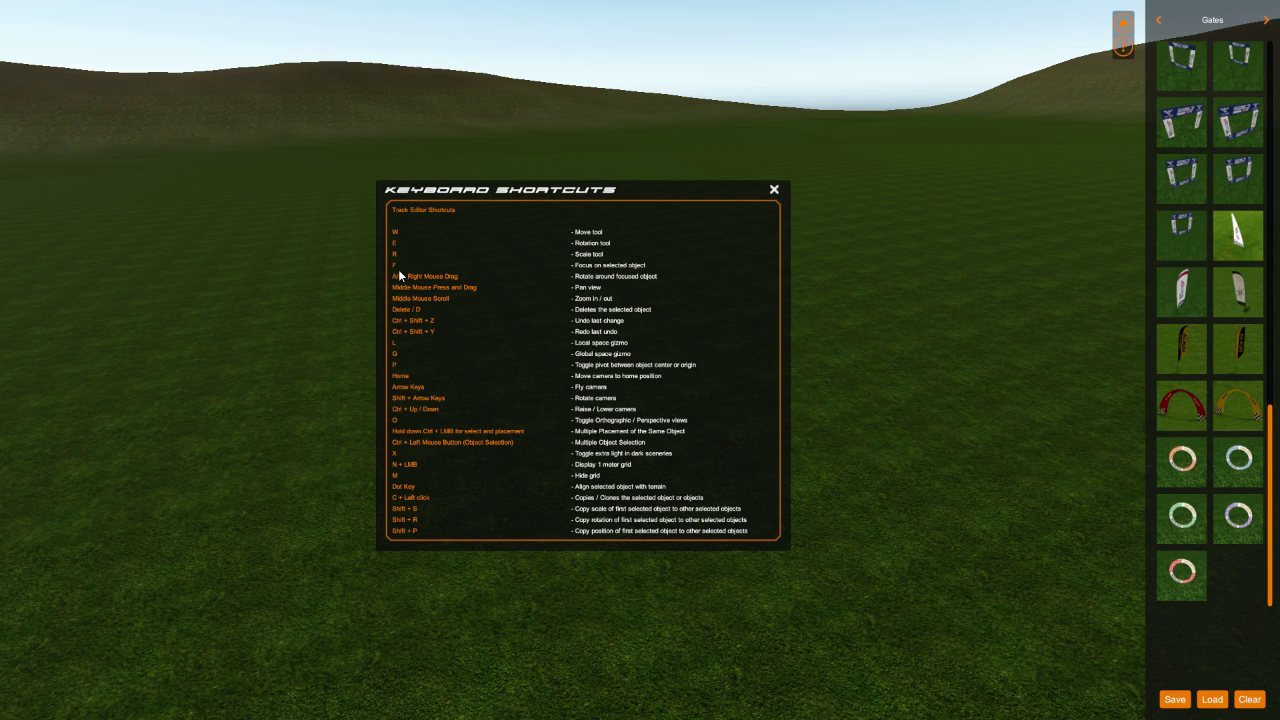
click(774, 190)
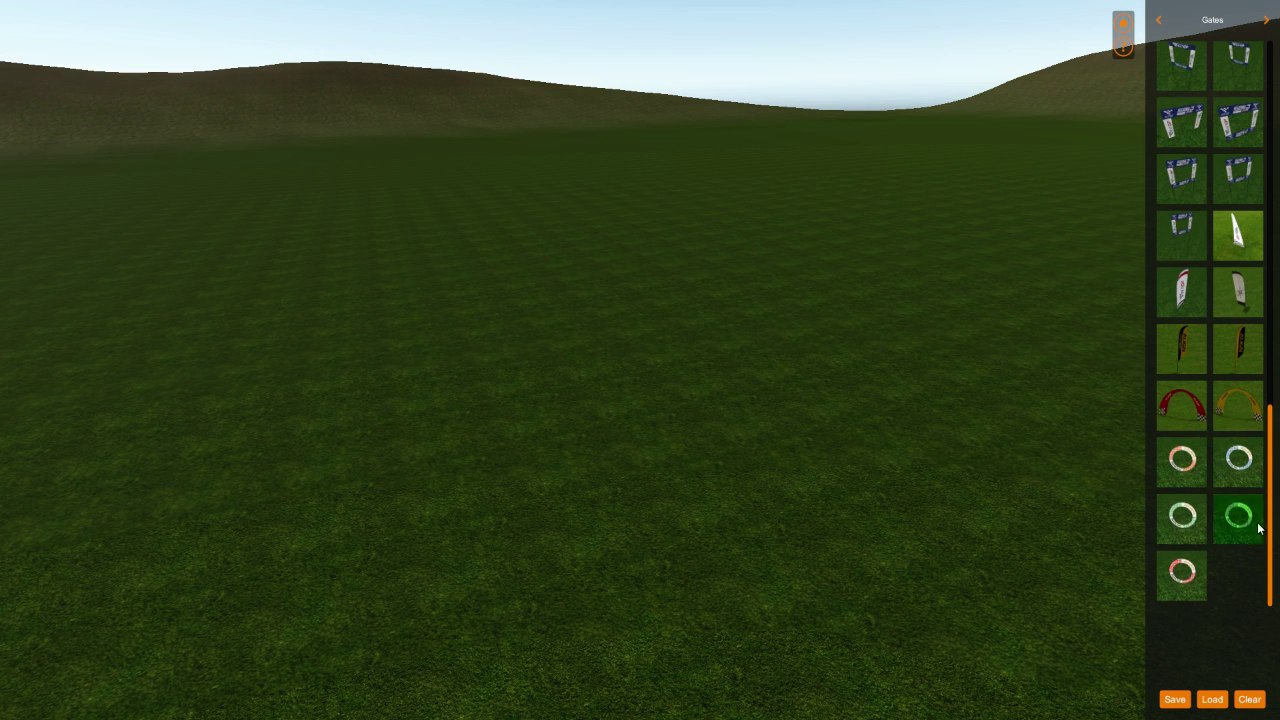
drag(1268, 548, 1268, 180)
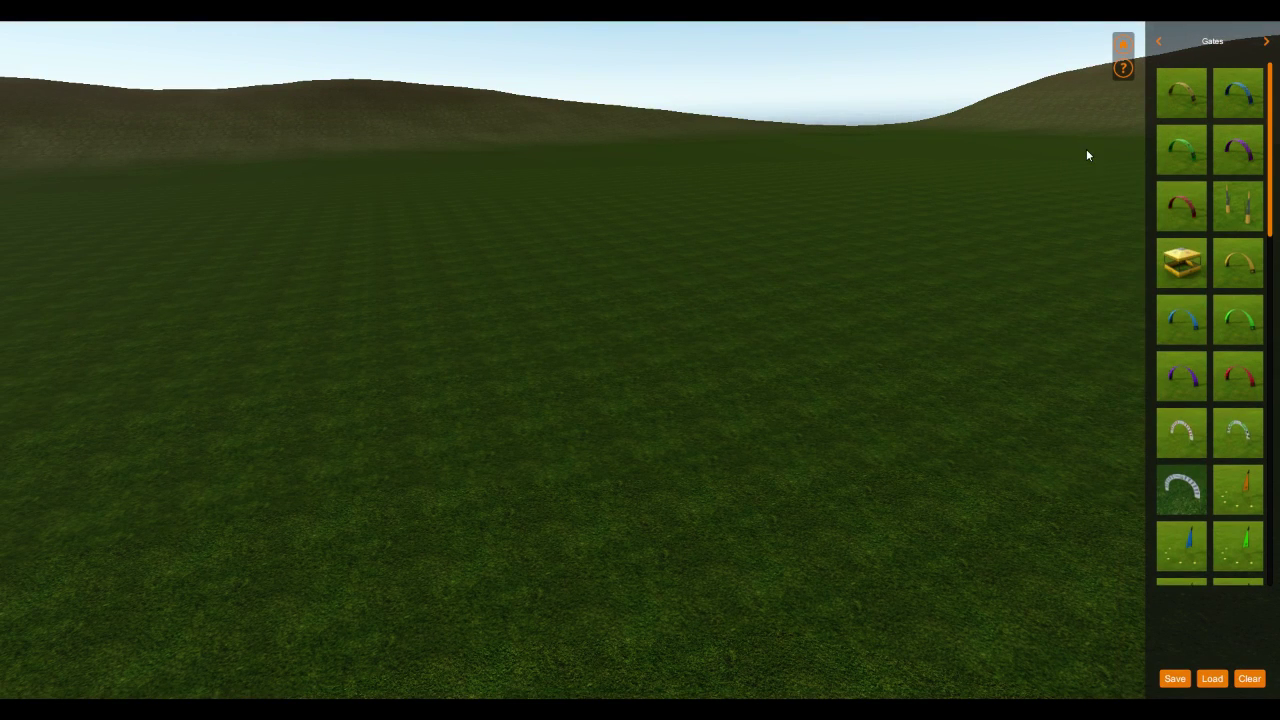
Try to save the track while the field is still empty
click(1170, 680)
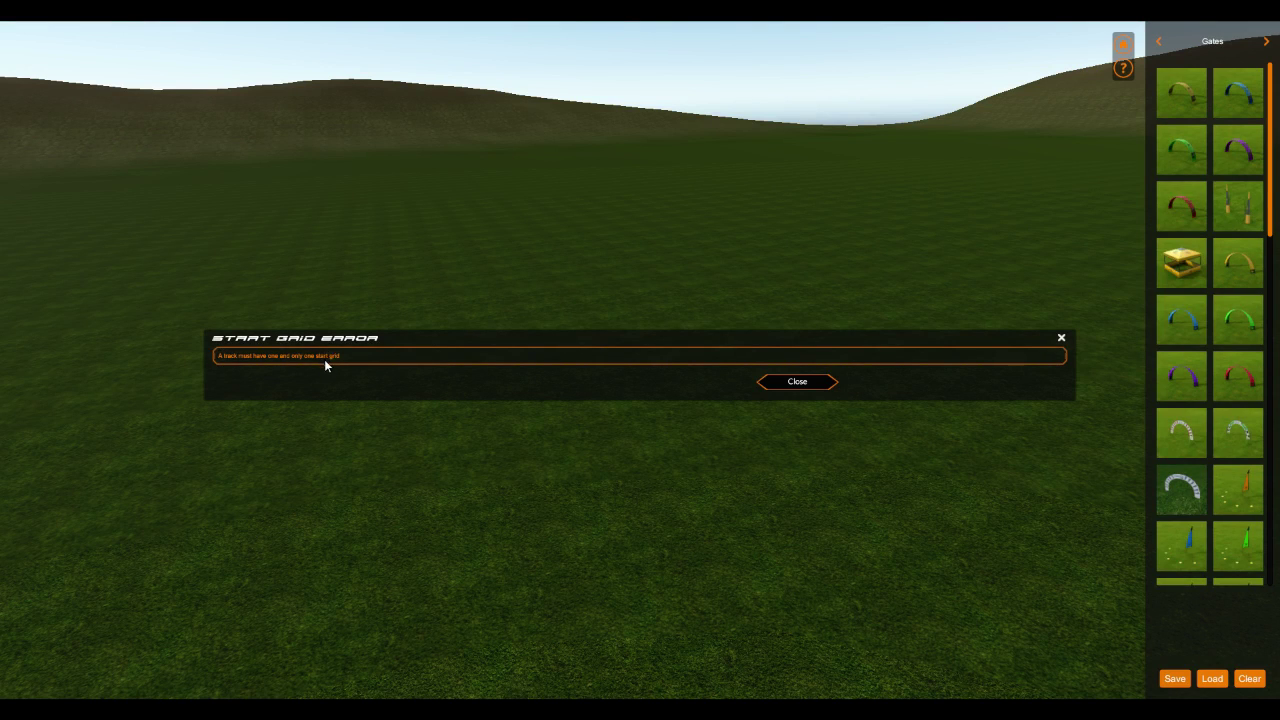
click(809, 384)
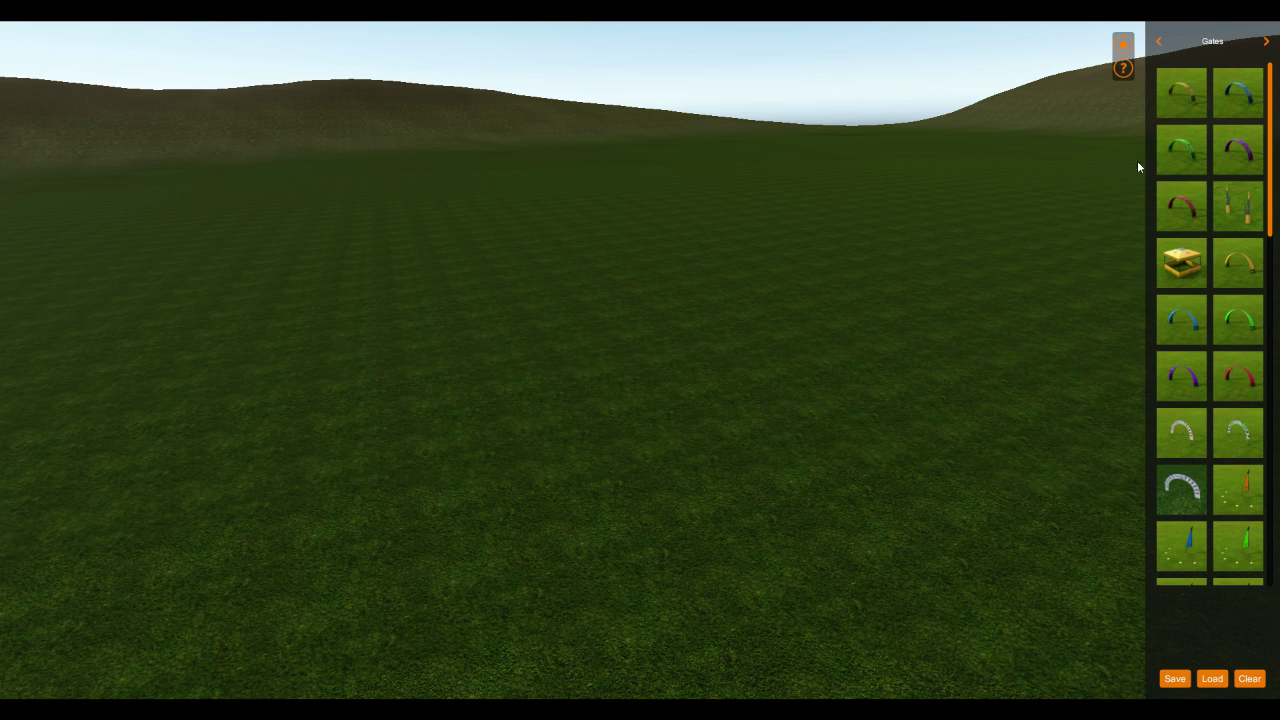
Place the start grid from the Barriers objects on the open field and focus on it
click(1263, 43)
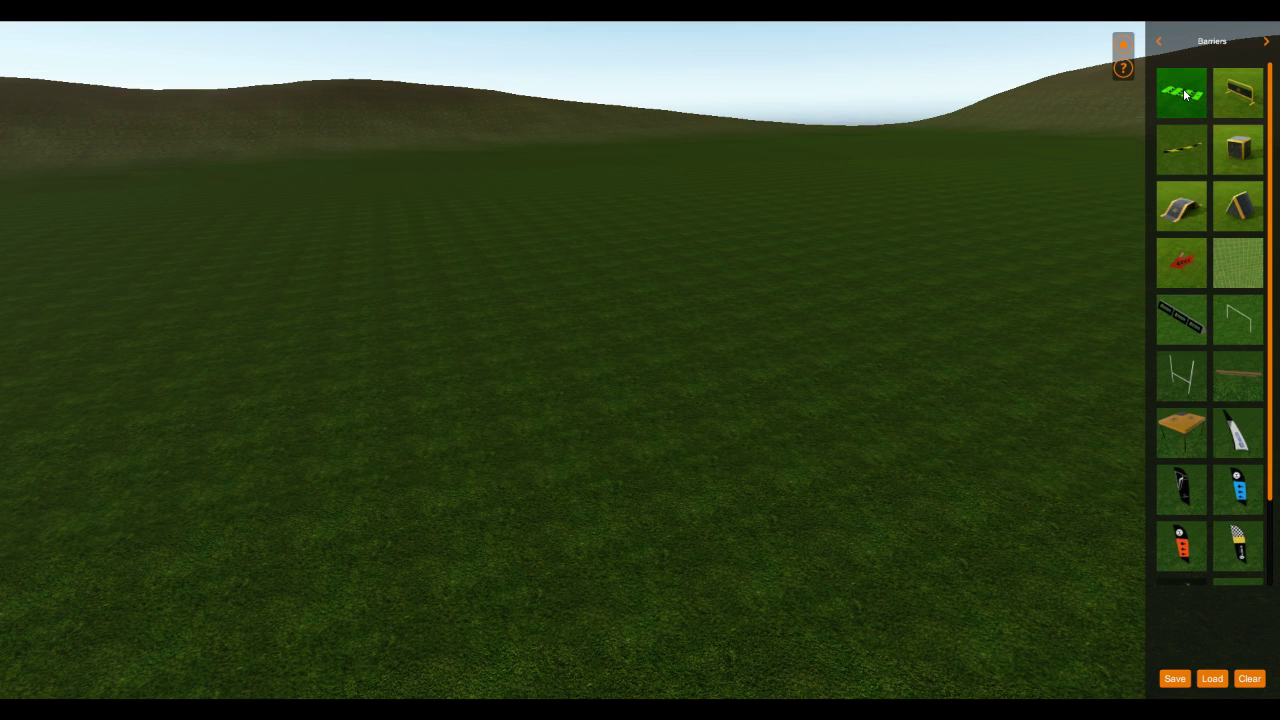
click(700, 428)
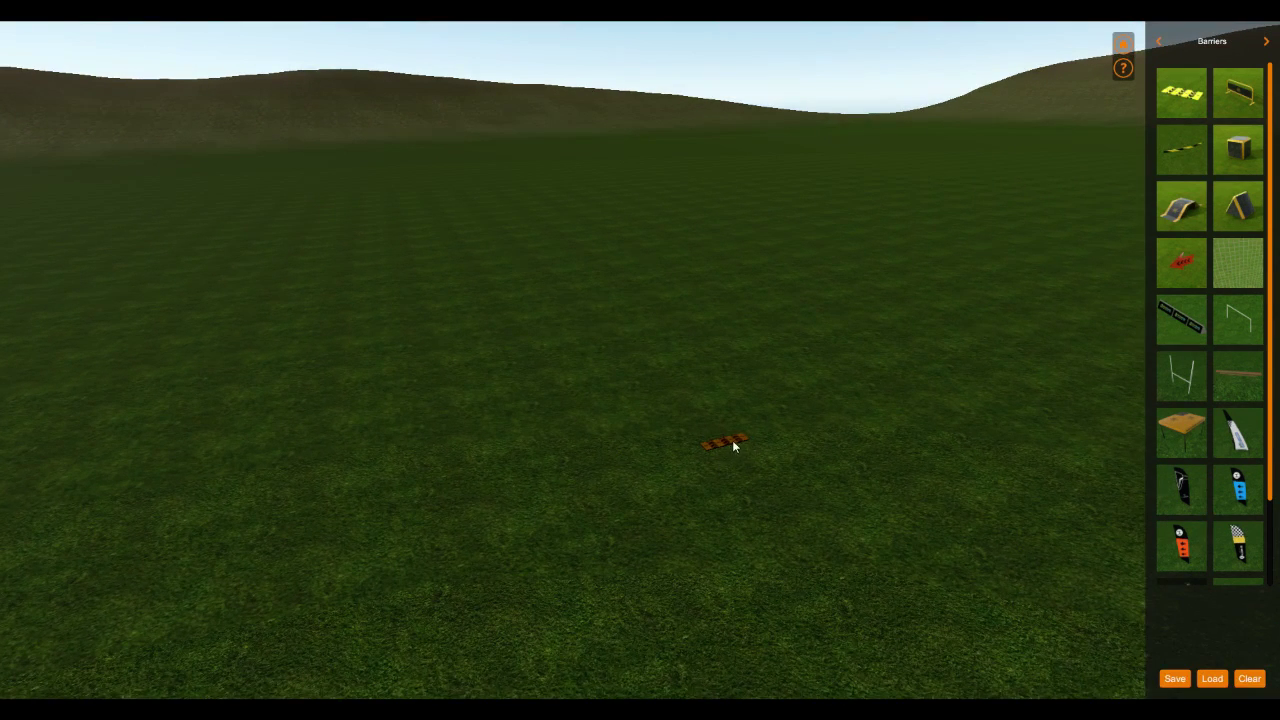
click(728, 442)
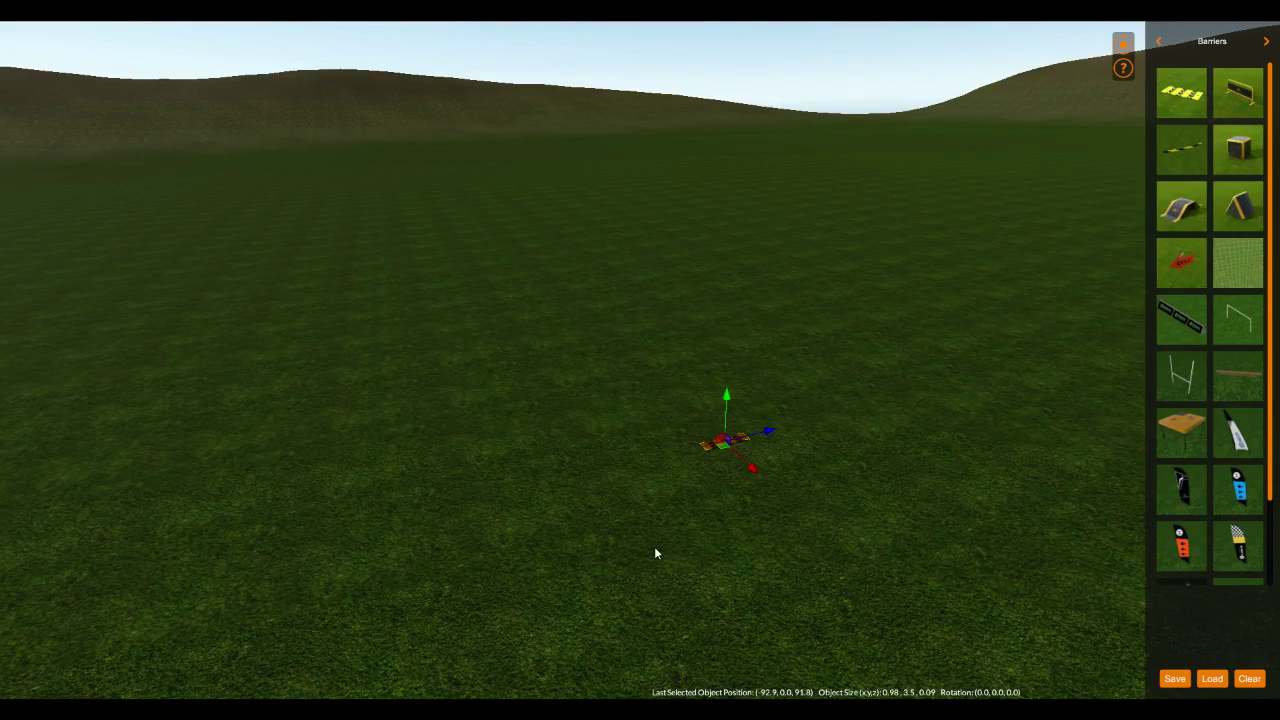
key(f)
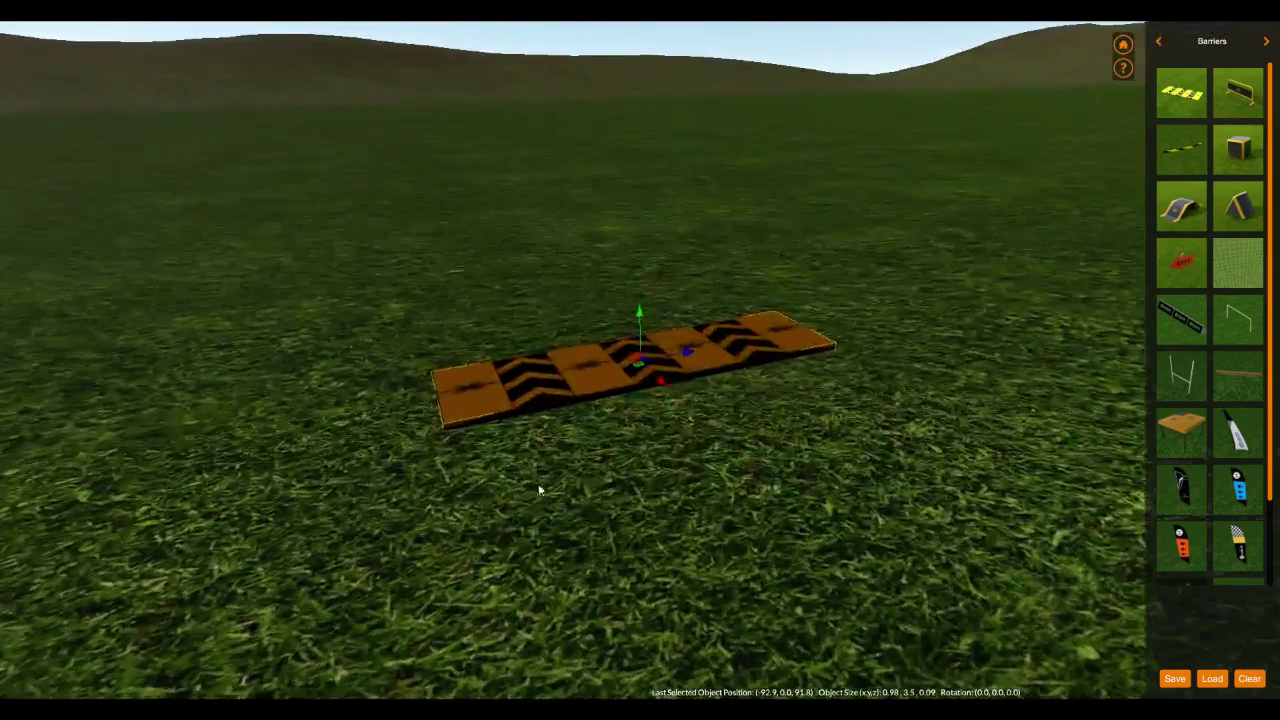
drag(537, 485, 625, 537)
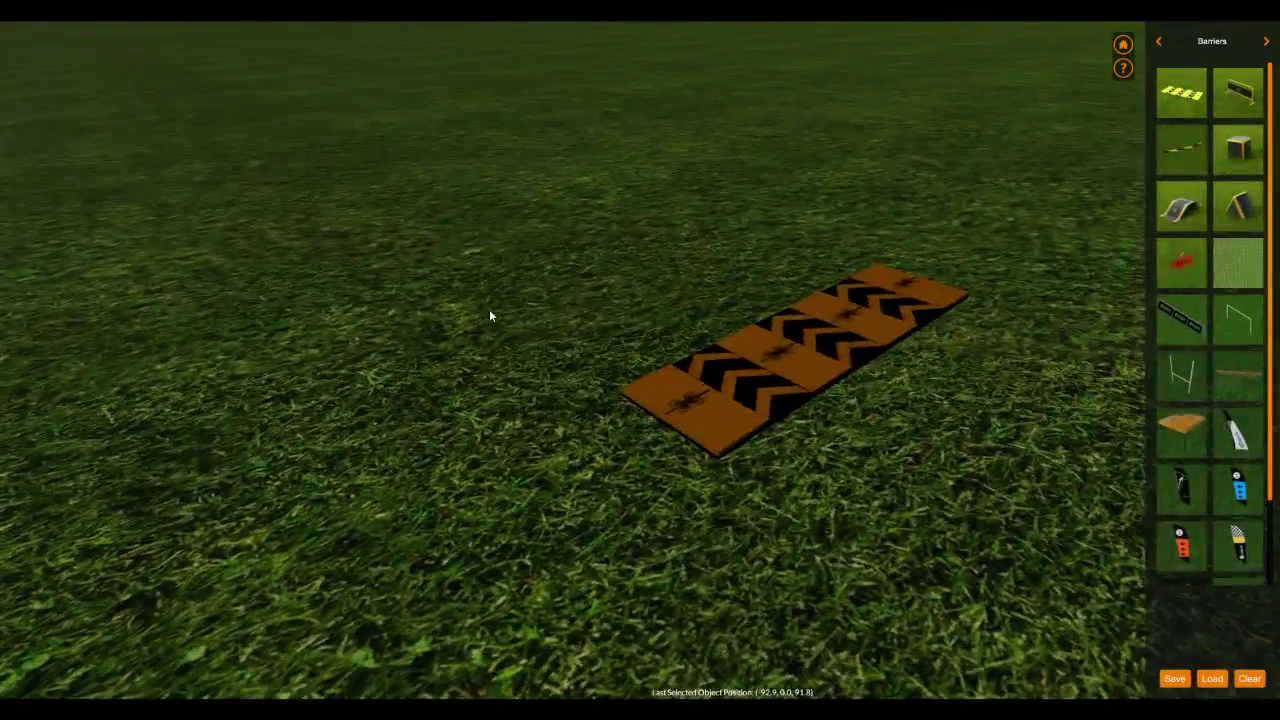
scroll(489, 312, down, 4)
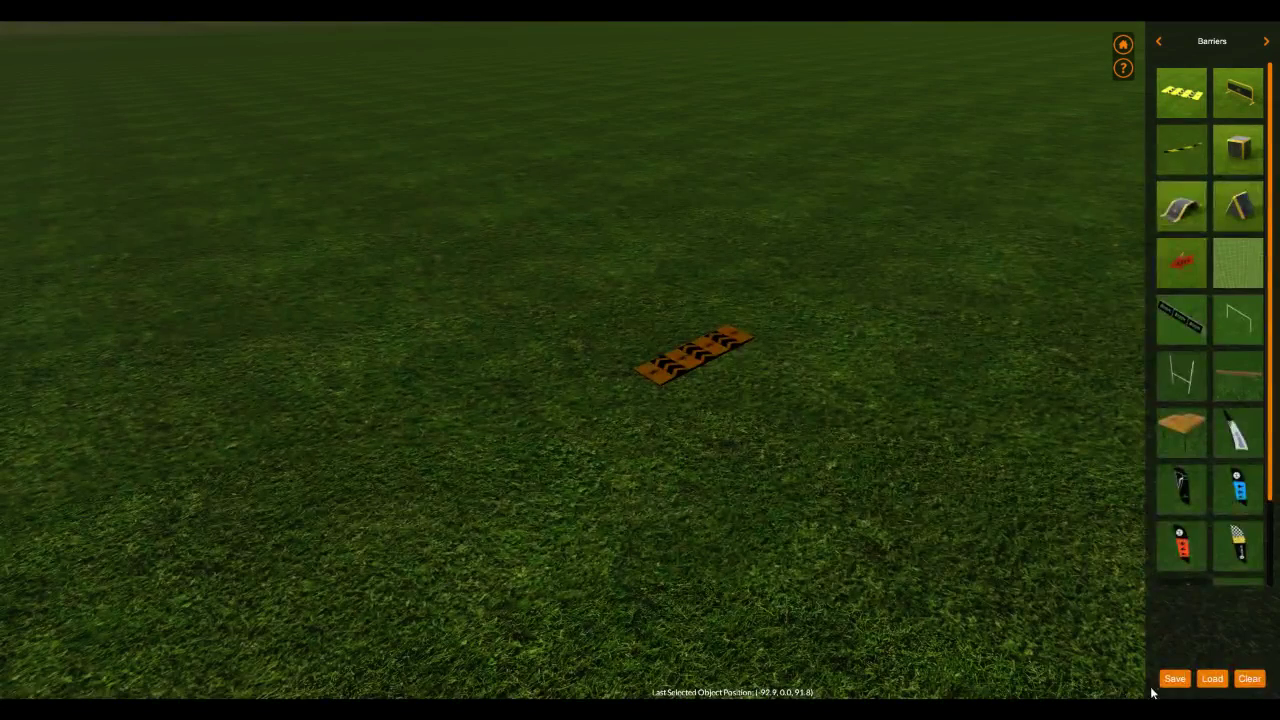
Try to save the track with only the start grid placed
click(1174, 679)
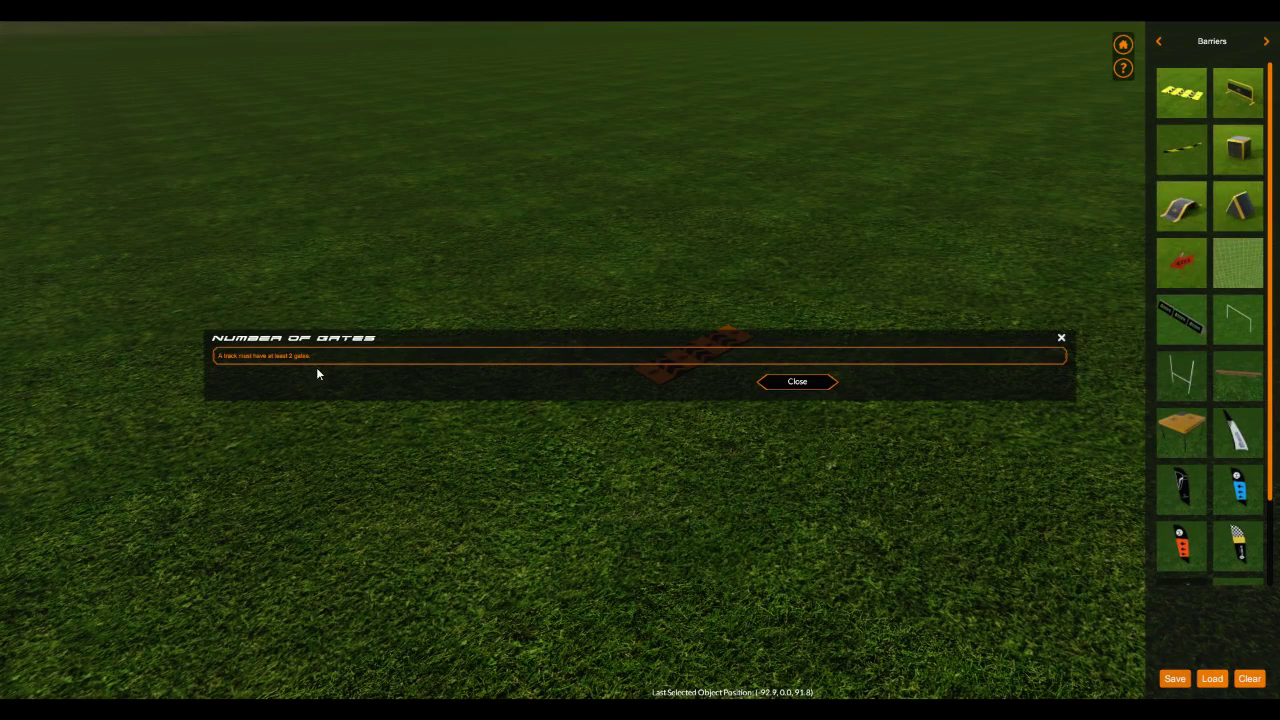
click(797, 382)
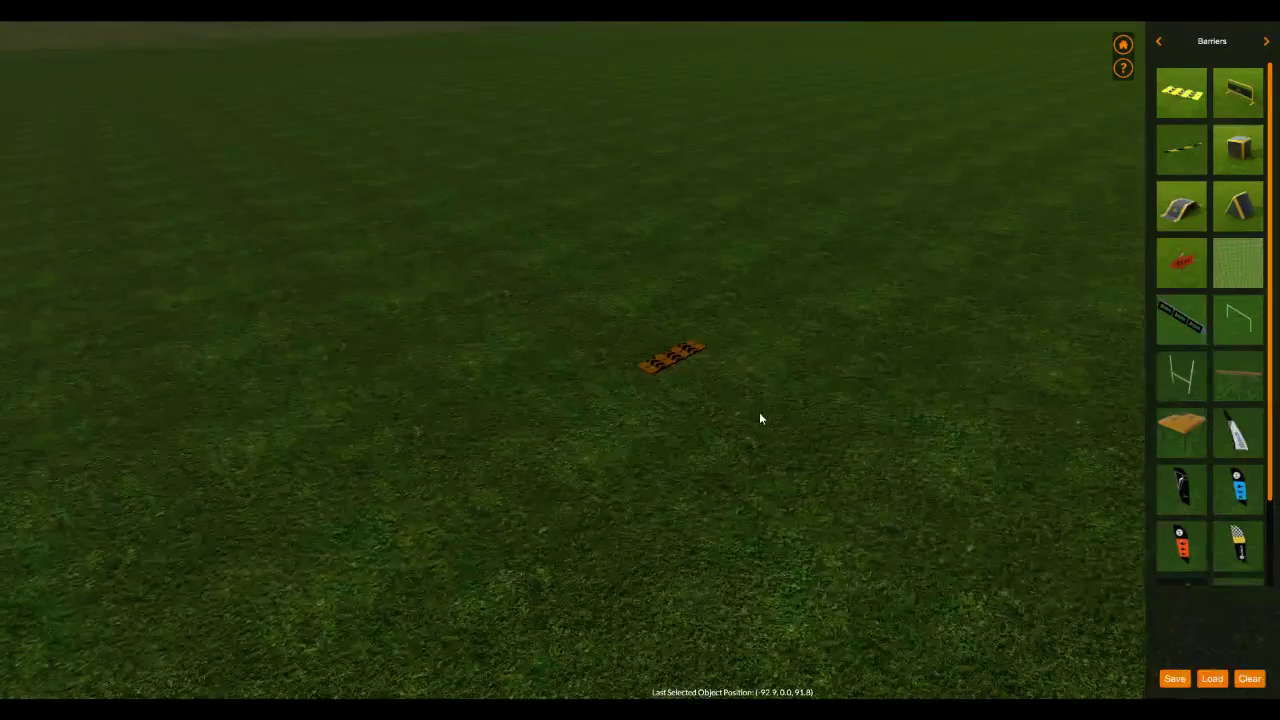
Place the two-cone gate beyond the start grid and a blue flag gate farther out on the field
right_drag(771, 358, 776, 368)
middle_drag(775, 338, 788, 382)
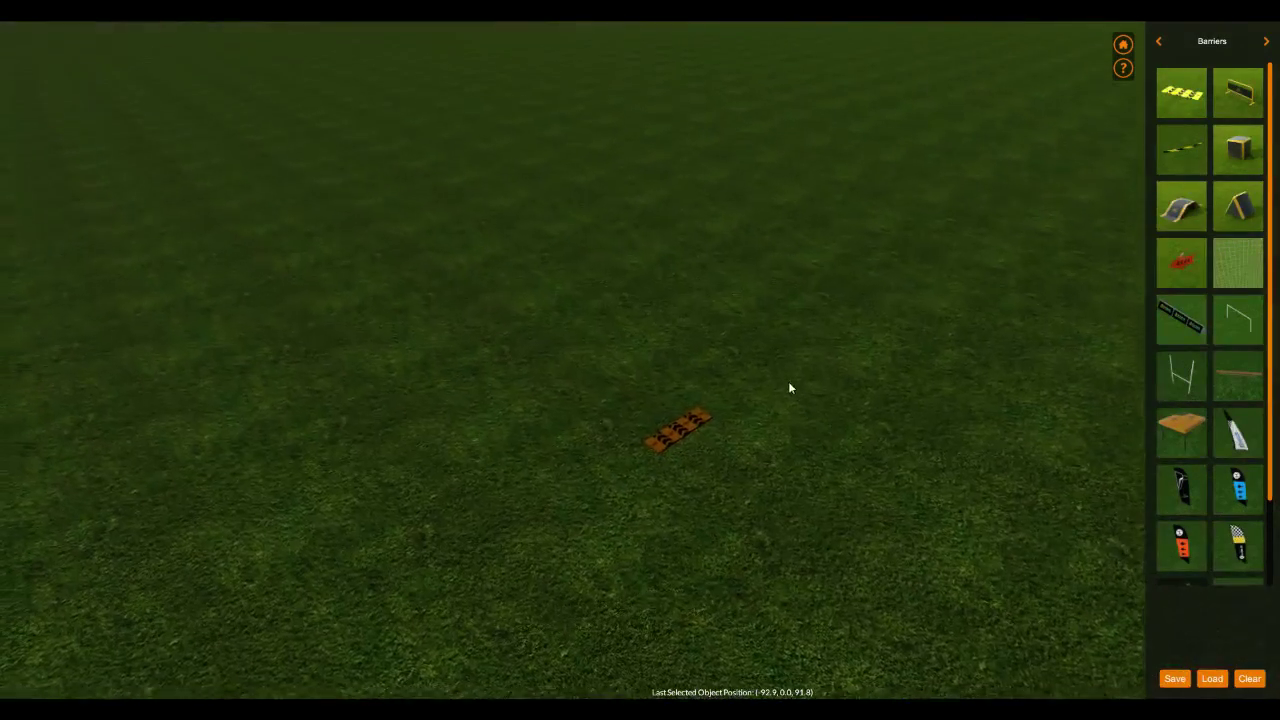
click(1157, 44)
scroll(1177, 160, down, 1)
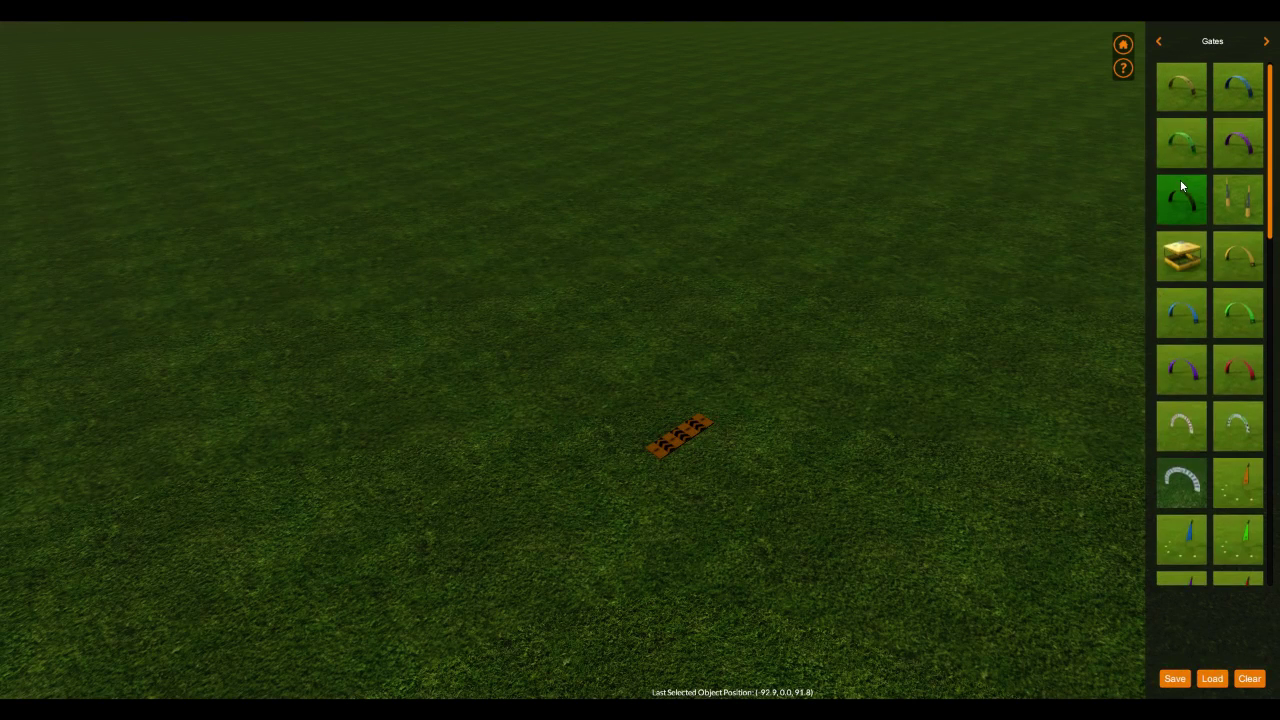
click(1228, 197)
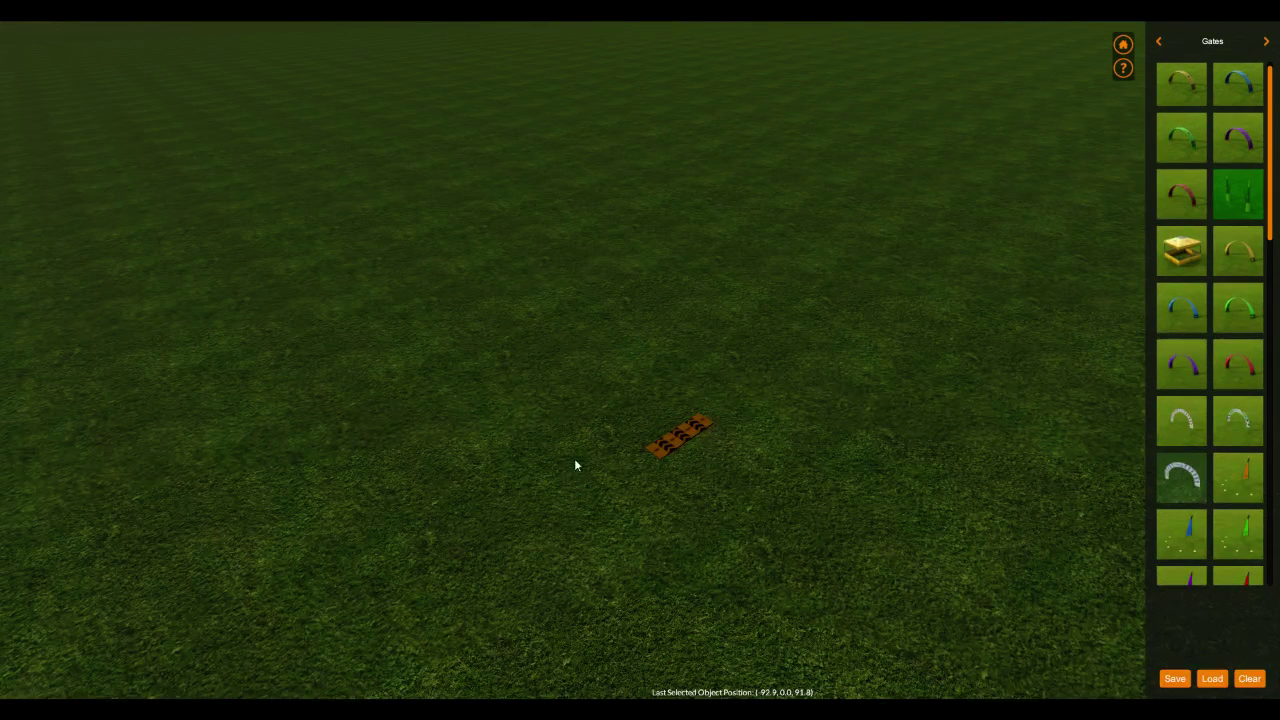
click(505, 311)
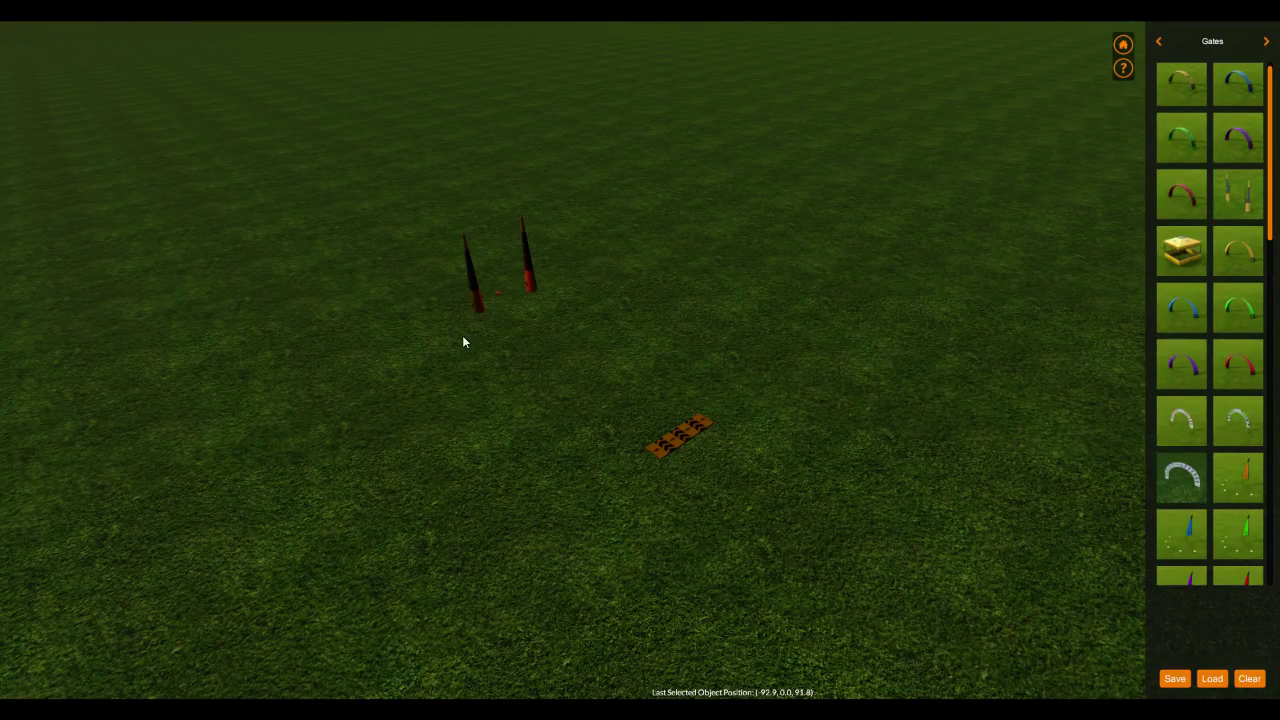
right_drag(486, 307, 592, 444)
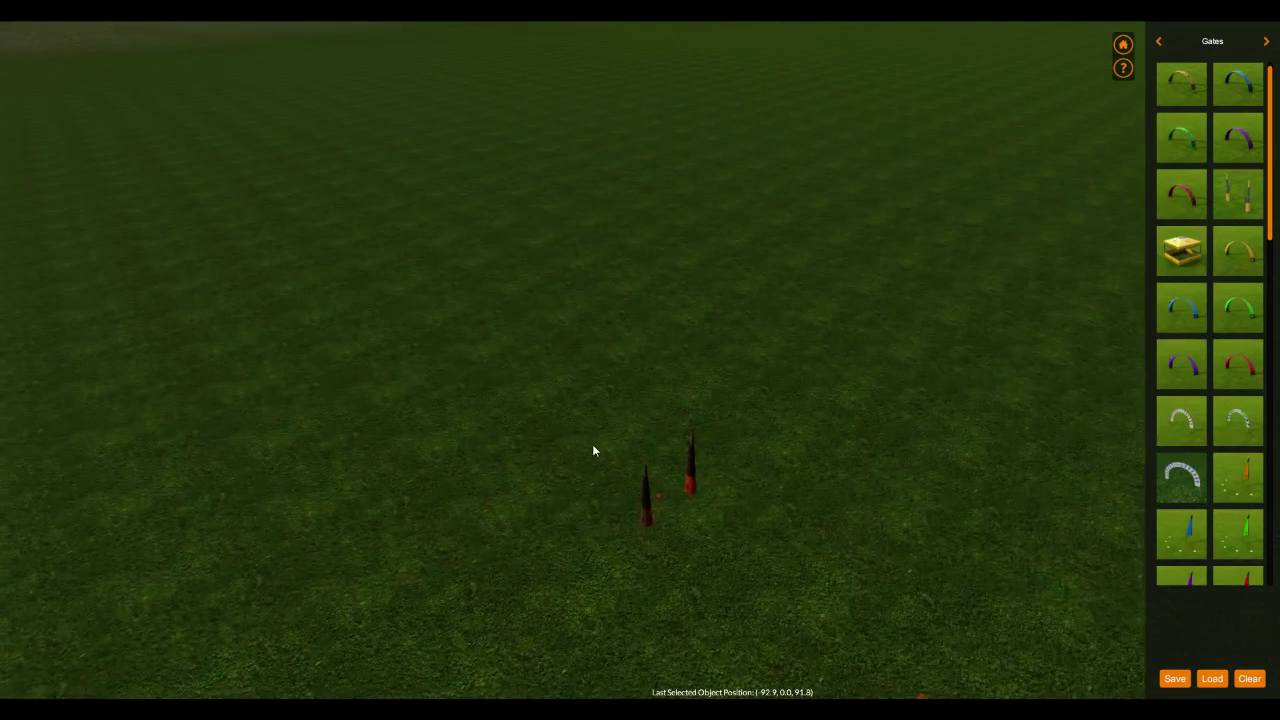
click(411, 281)
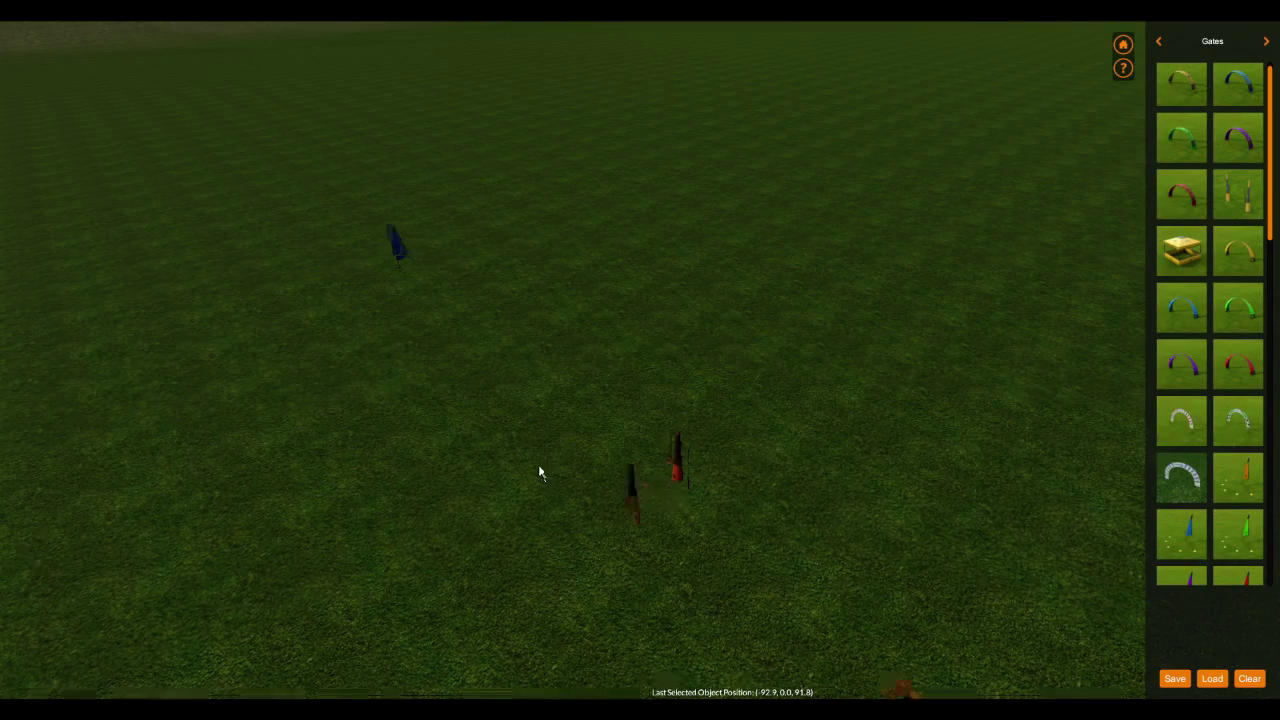
Examine the two-cone gate's order details, arrows and red ground marker from several sides
right_drag(538, 473, 614, 332)
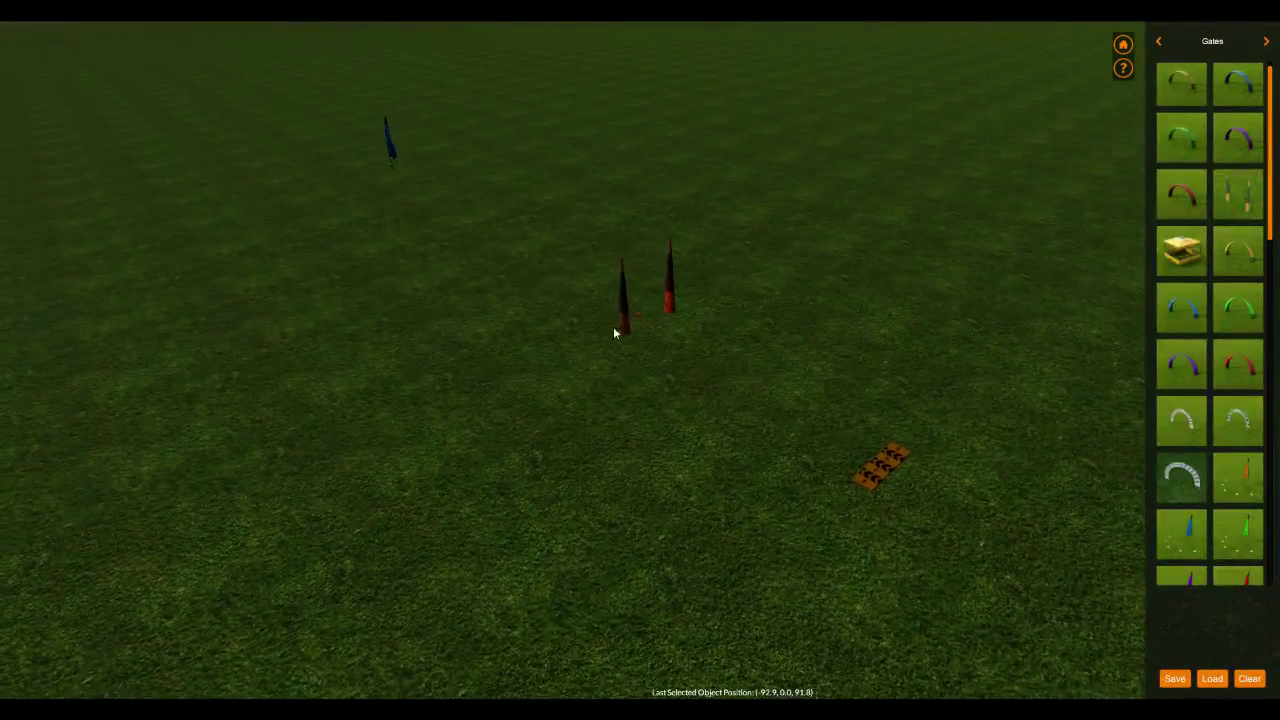
click(617, 322)
scroll(602, 409, up, 3)
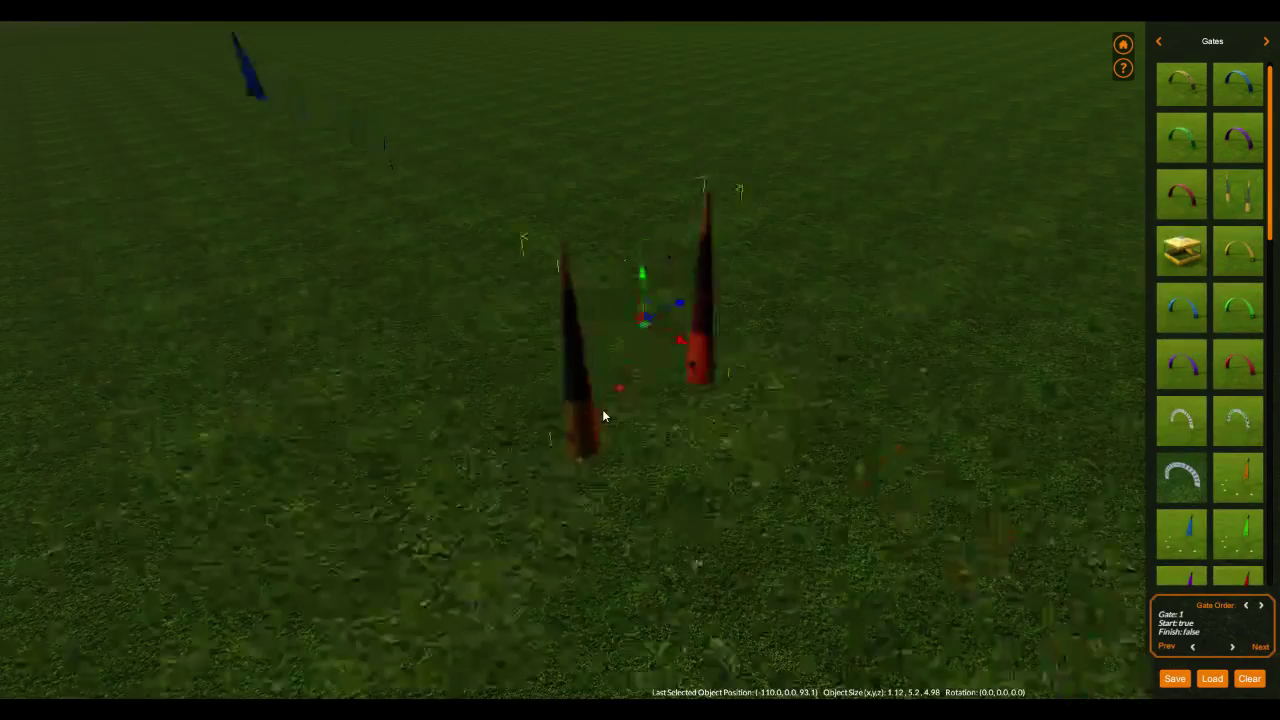
scroll(602, 409, up, 3)
scroll(540, 551, up, 2)
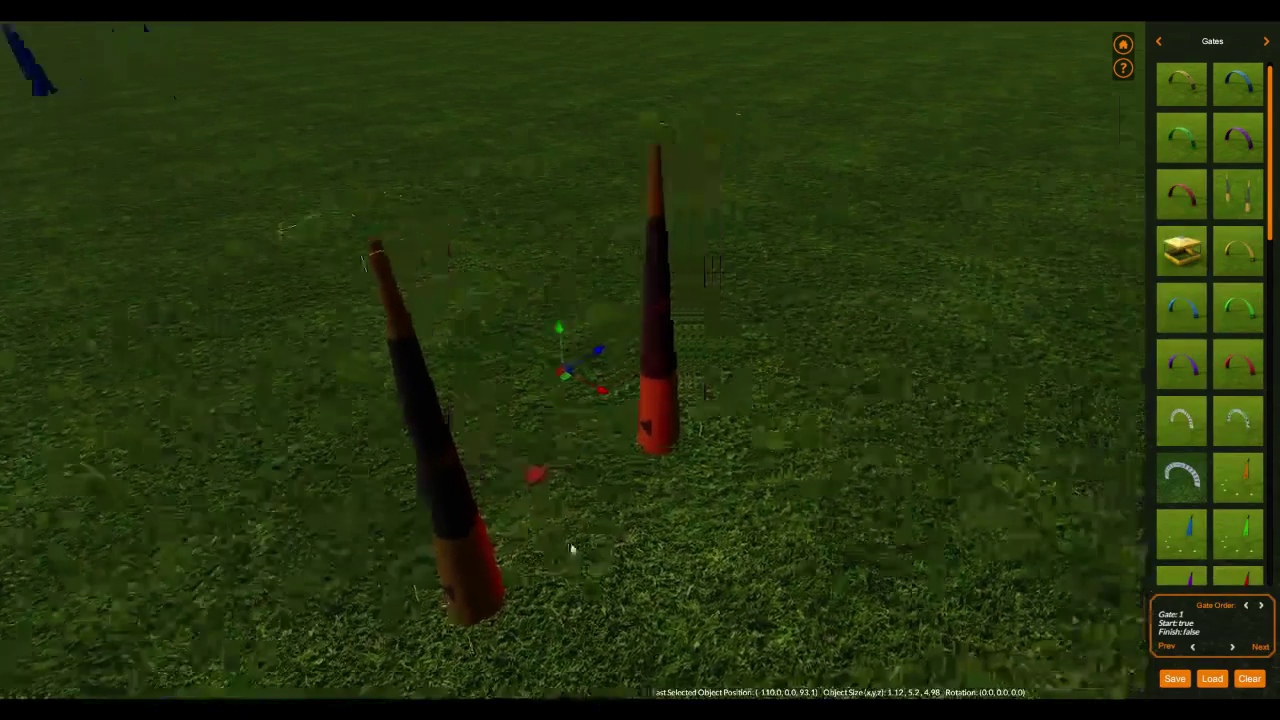
right_drag(572, 548, 714, 521)
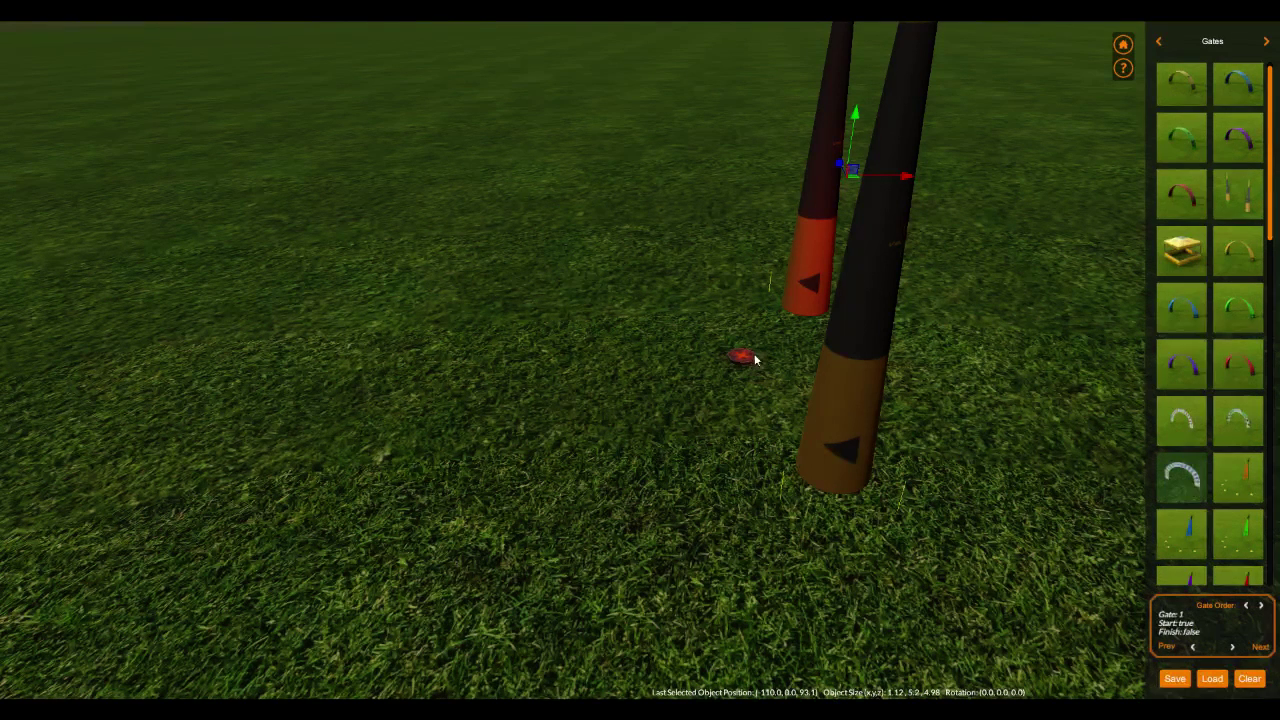
scroll(674, 376, down, 3)
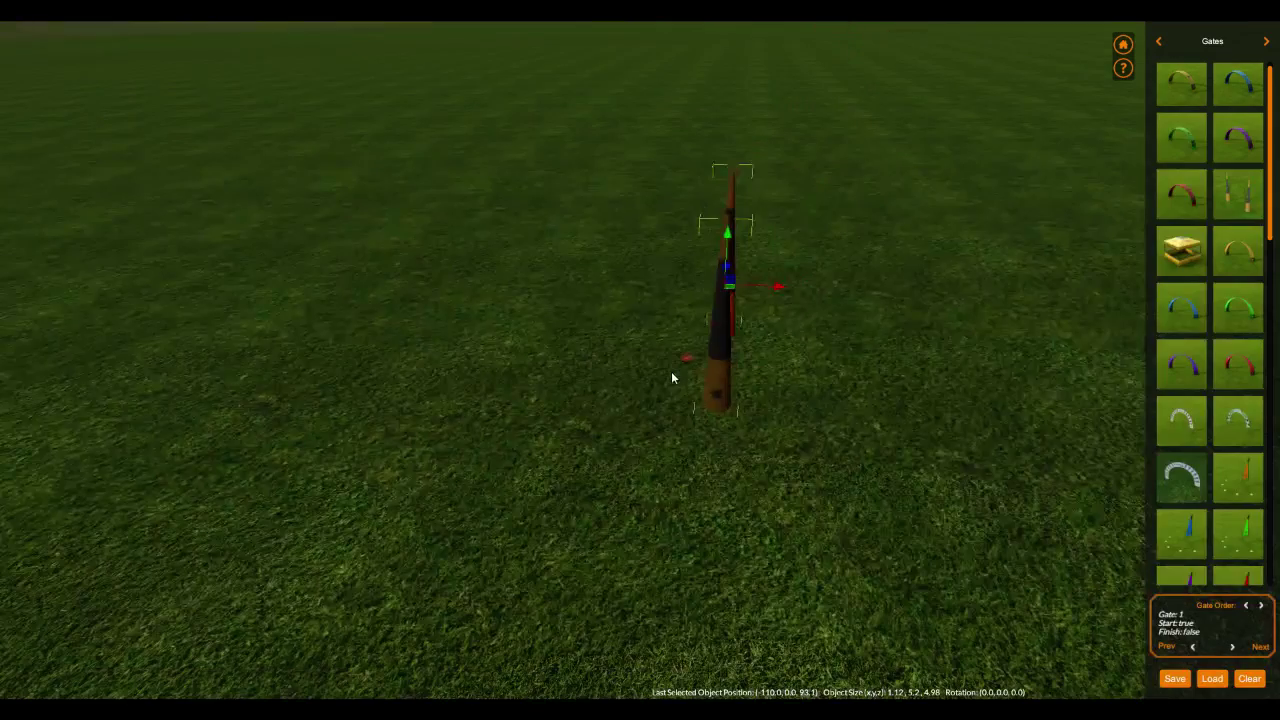
right_drag(893, 418, 768, 411)
middle_drag(768, 411, 709, 418)
right_drag(709, 423, 730, 419)
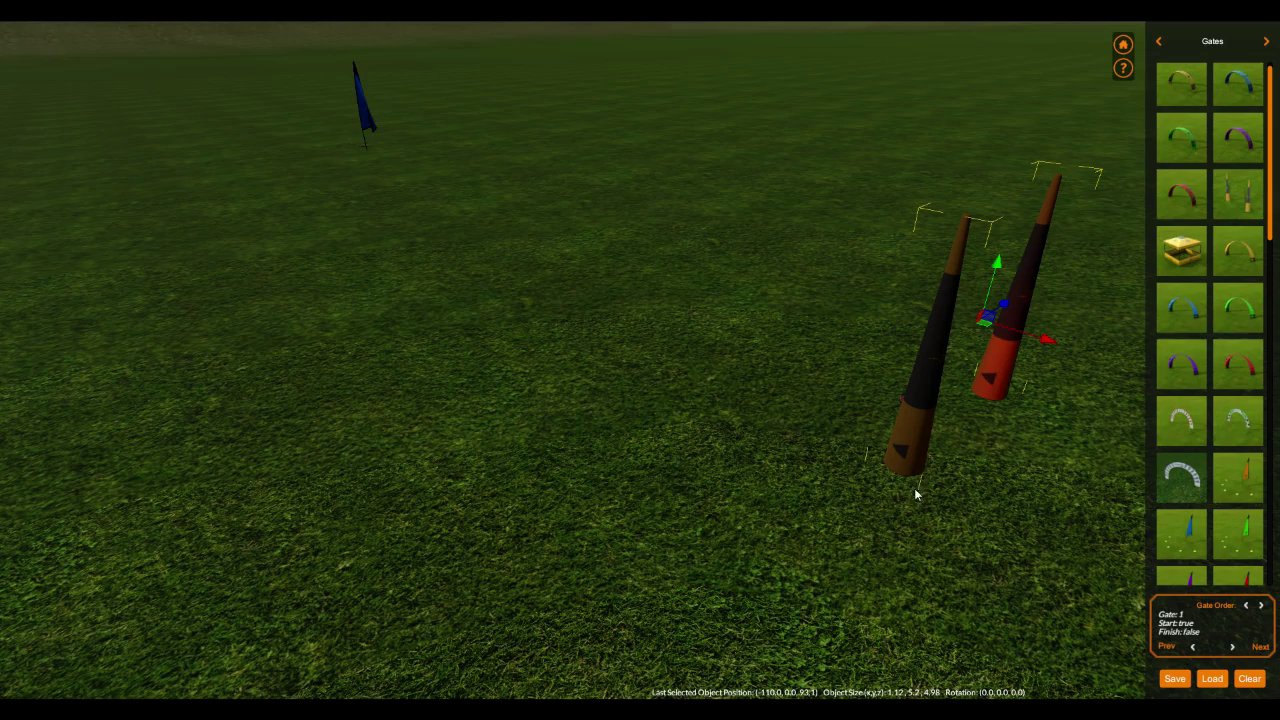
Rotate the two-cone gate about 181° around its vertical axis
key(d)
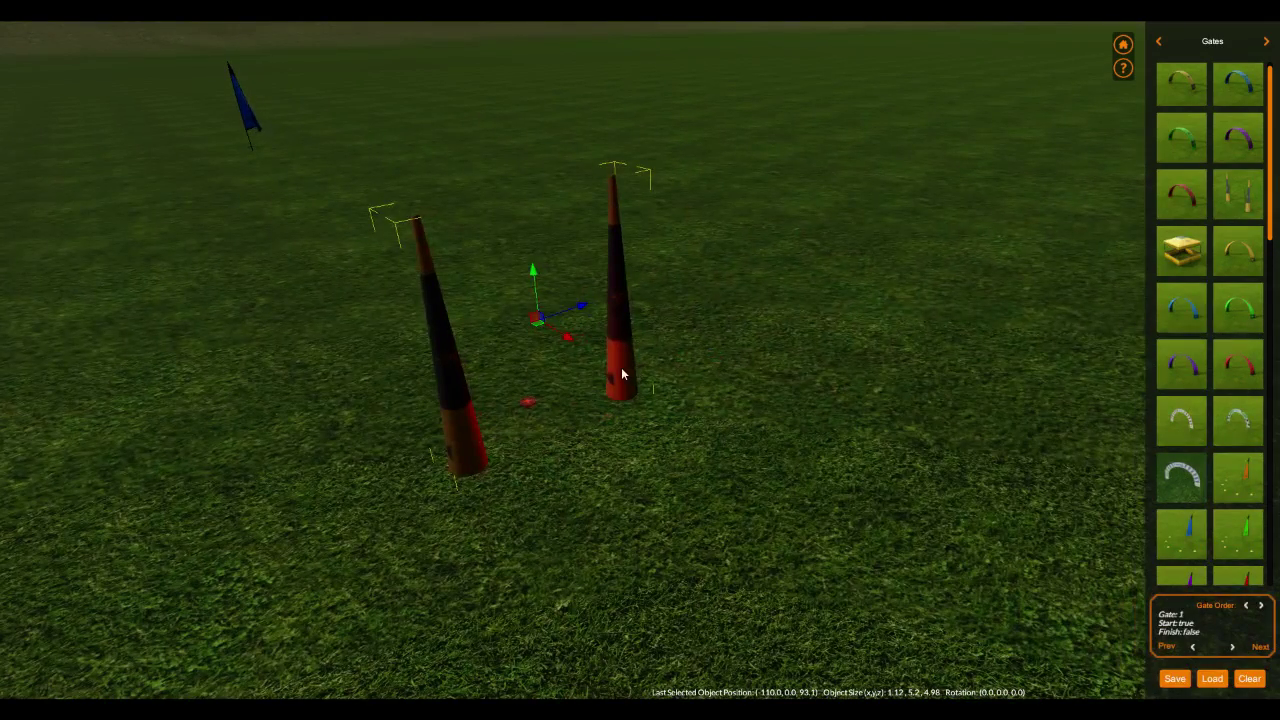
key(e)
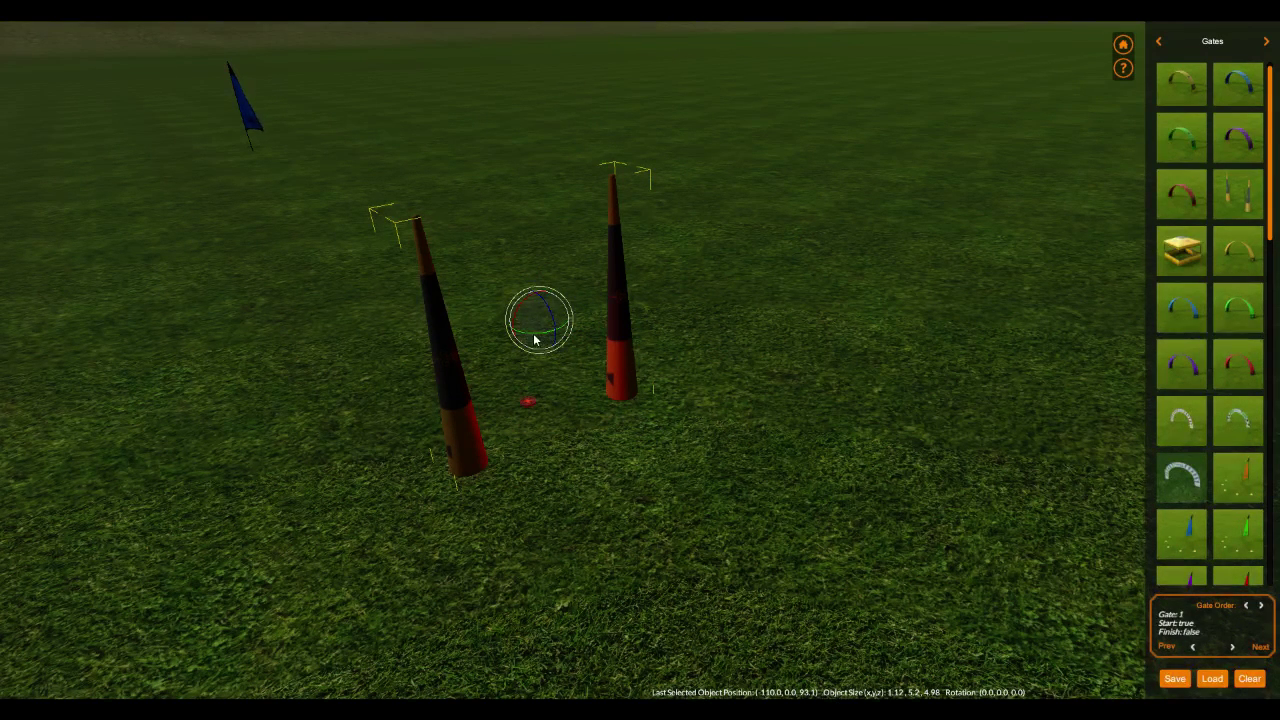
drag(538, 339, 263, 230)
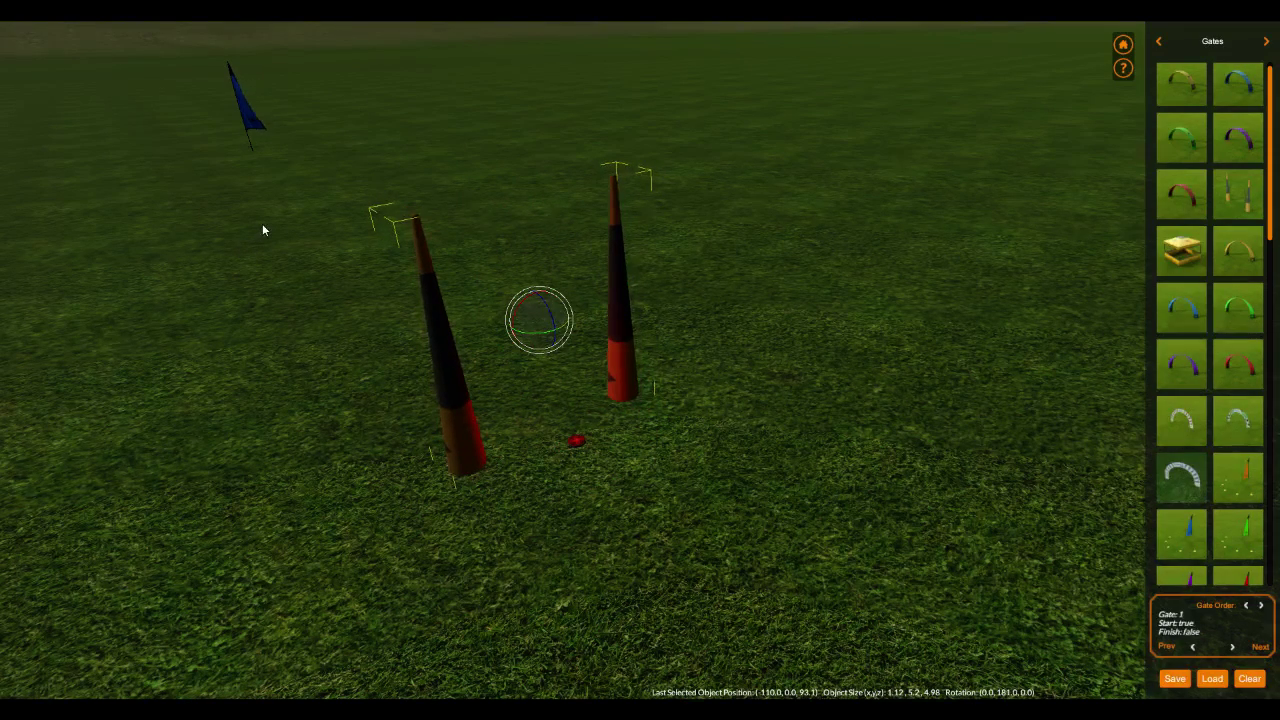
click(263, 331)
Turn the two-cone gate back around its vertical axis so its red marker lies on the side away from the start grid
scroll(344, 369, down, 2)
scroll(344, 375, down, 3)
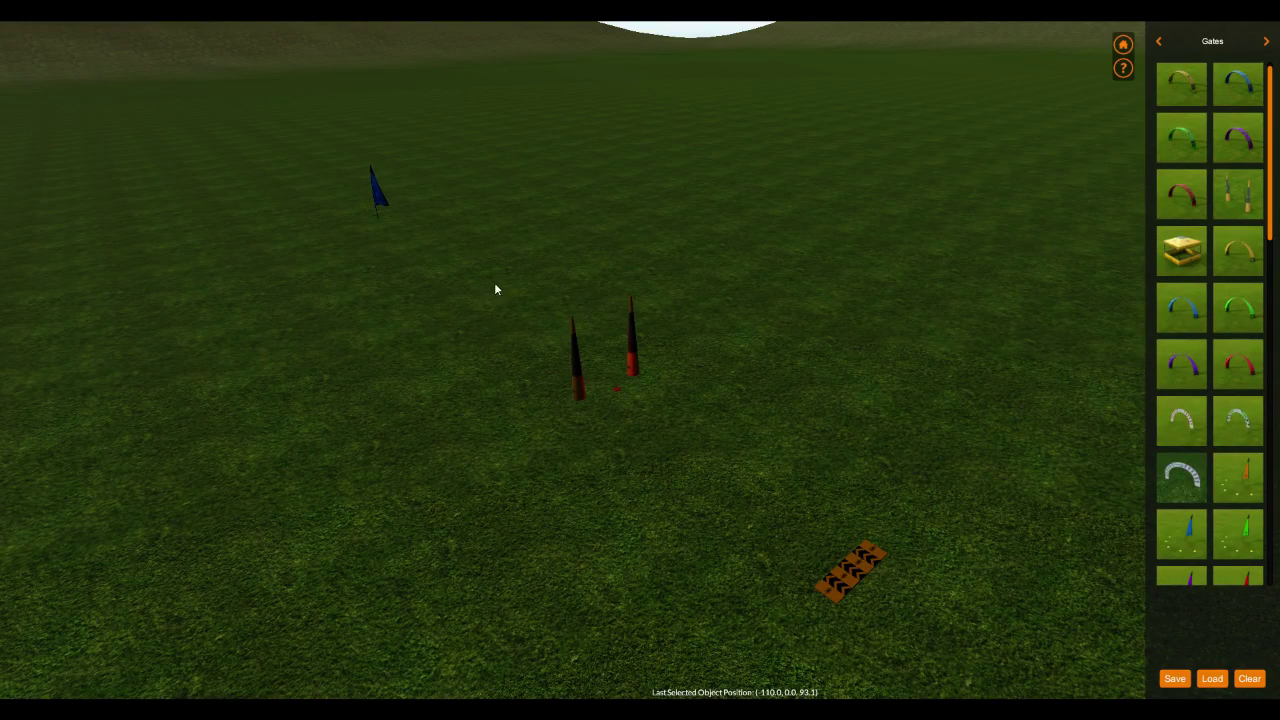
right_drag(505, 350, 640, 386)
middle_drag(640, 386, 876, 354)
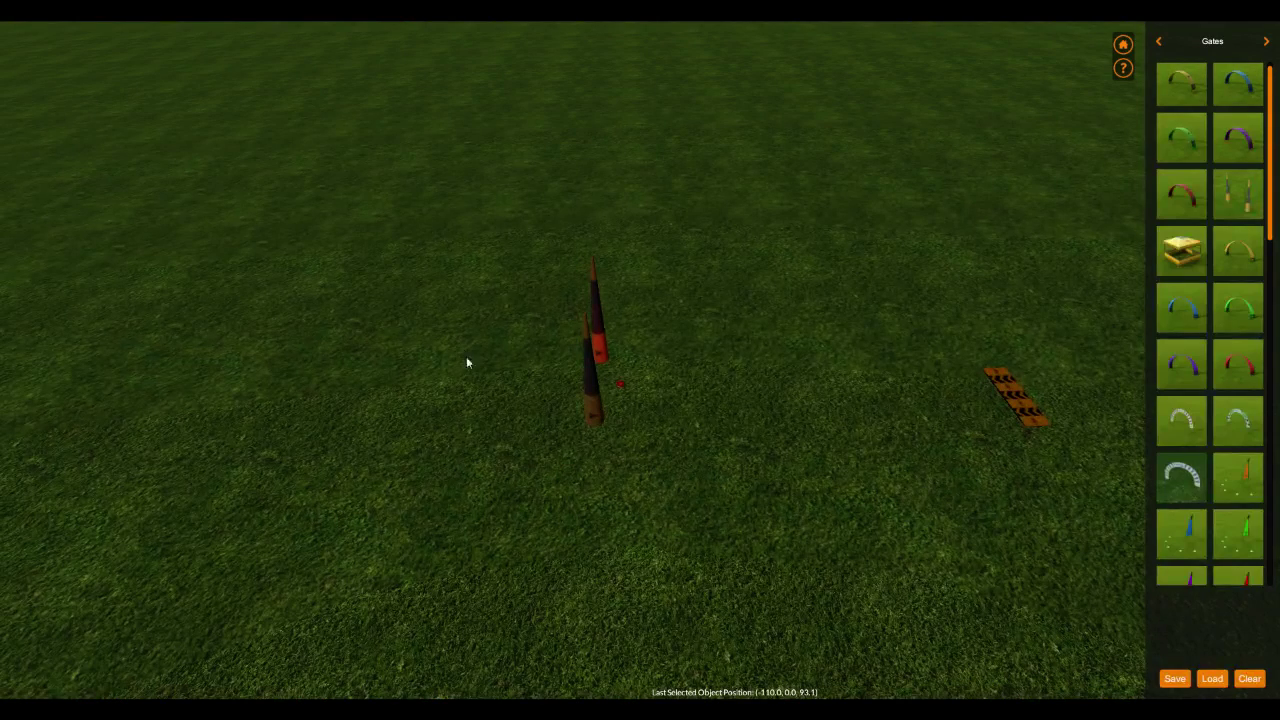
click(592, 417)
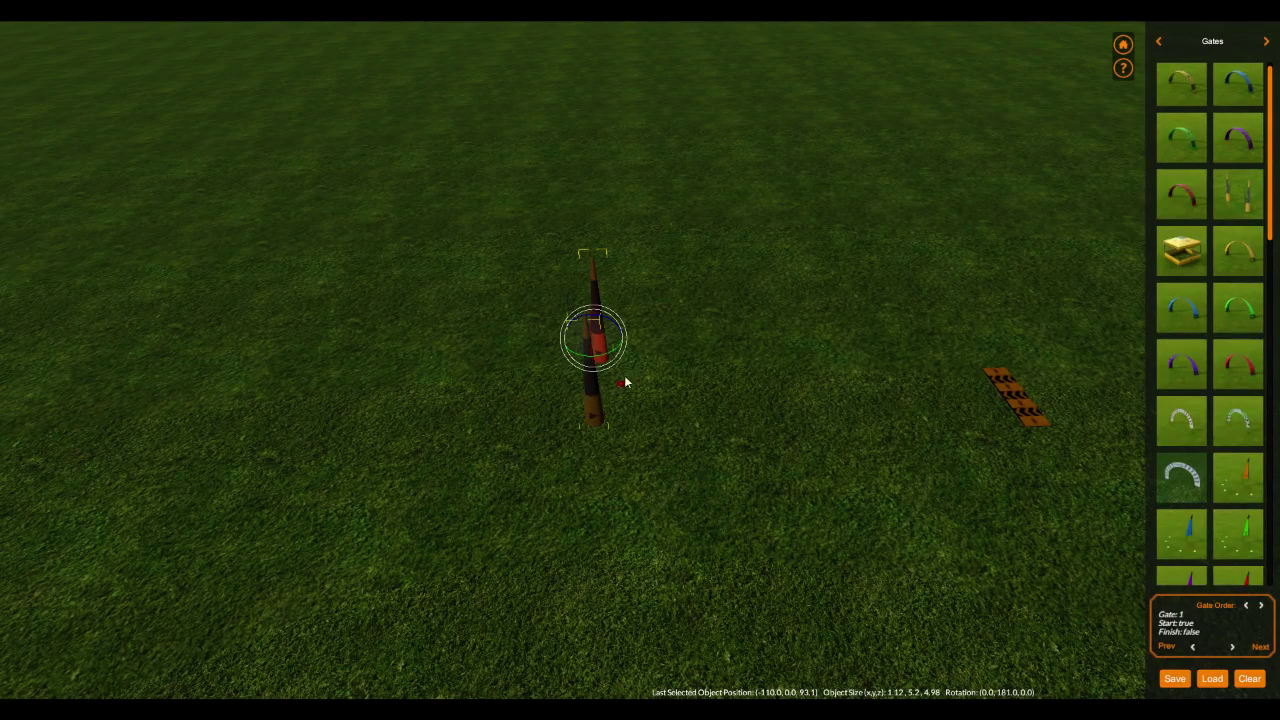
drag(611, 354, 321, 458)
click(321, 458)
Save the track under the name Test3
right_drag(878, 506, 574, 457)
key(s)
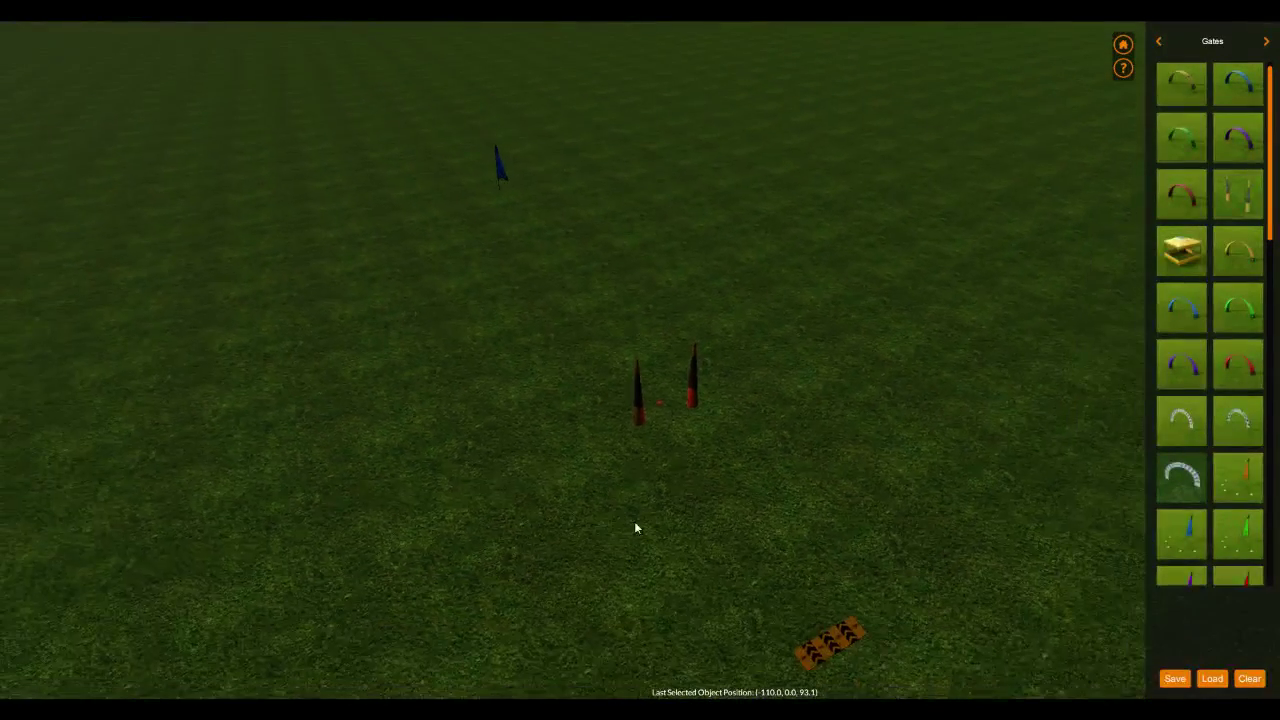
right_drag(634, 522, 631, 502)
click(1174, 679)
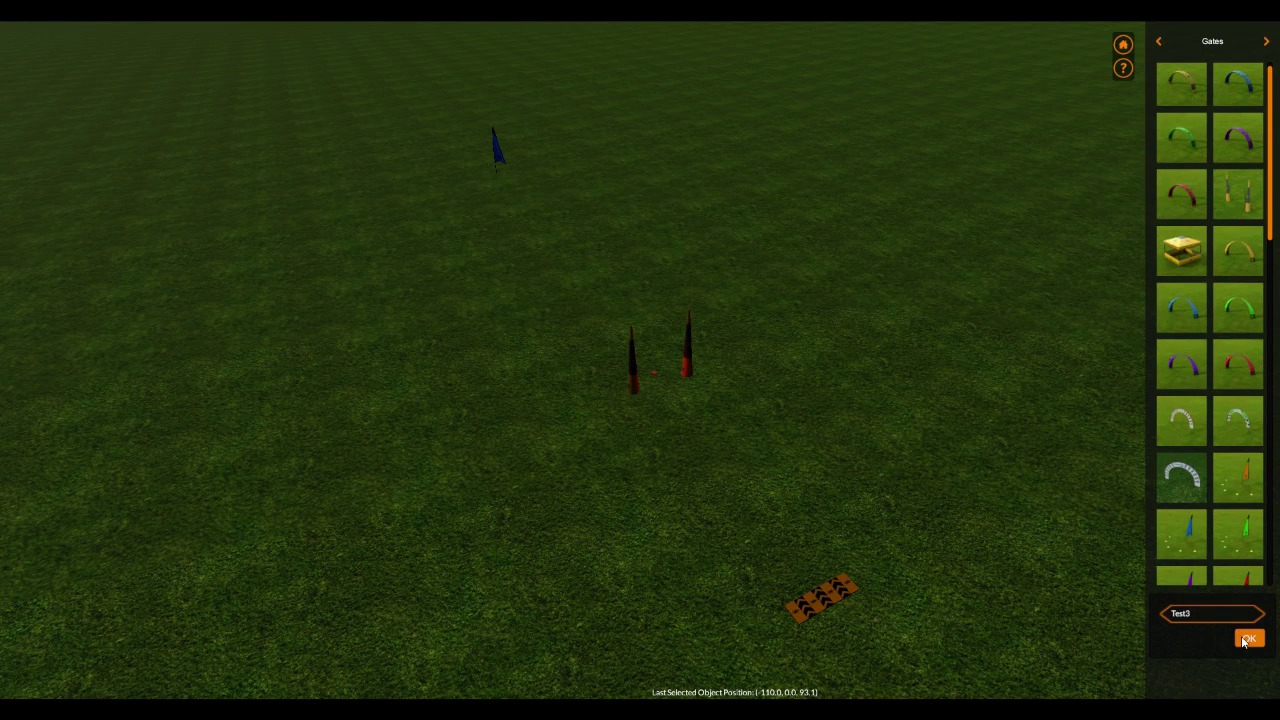
click(1246, 639)
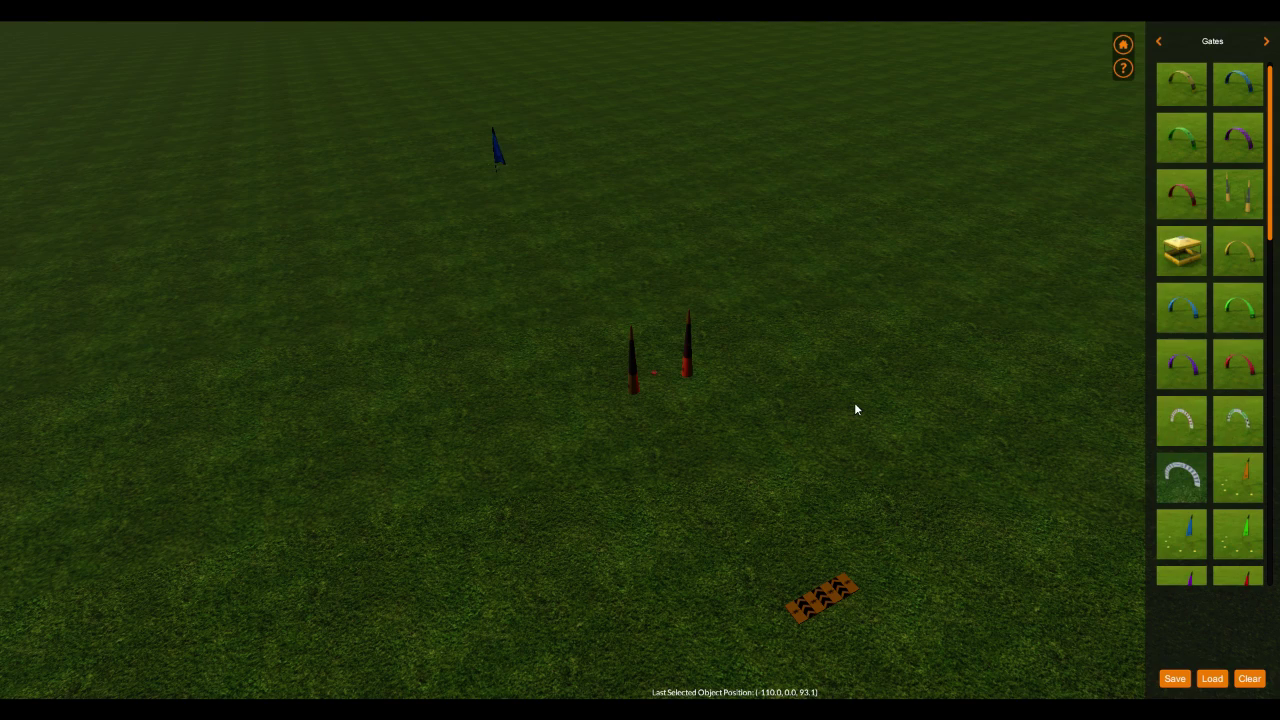
Place a straight row of yellow cones between the start grid and the two-cone gate, at about (-105.2, 0.0, 92.9)
drag(797, 421, 779, 375)
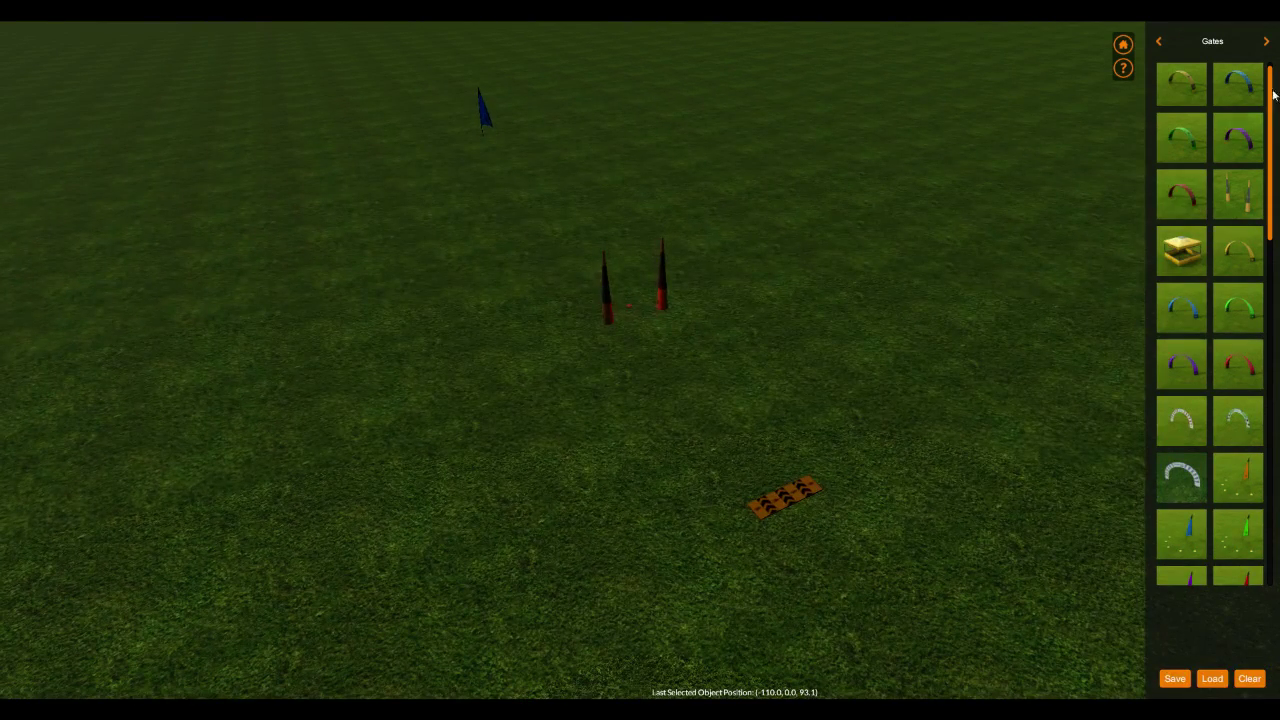
click(1265, 42)
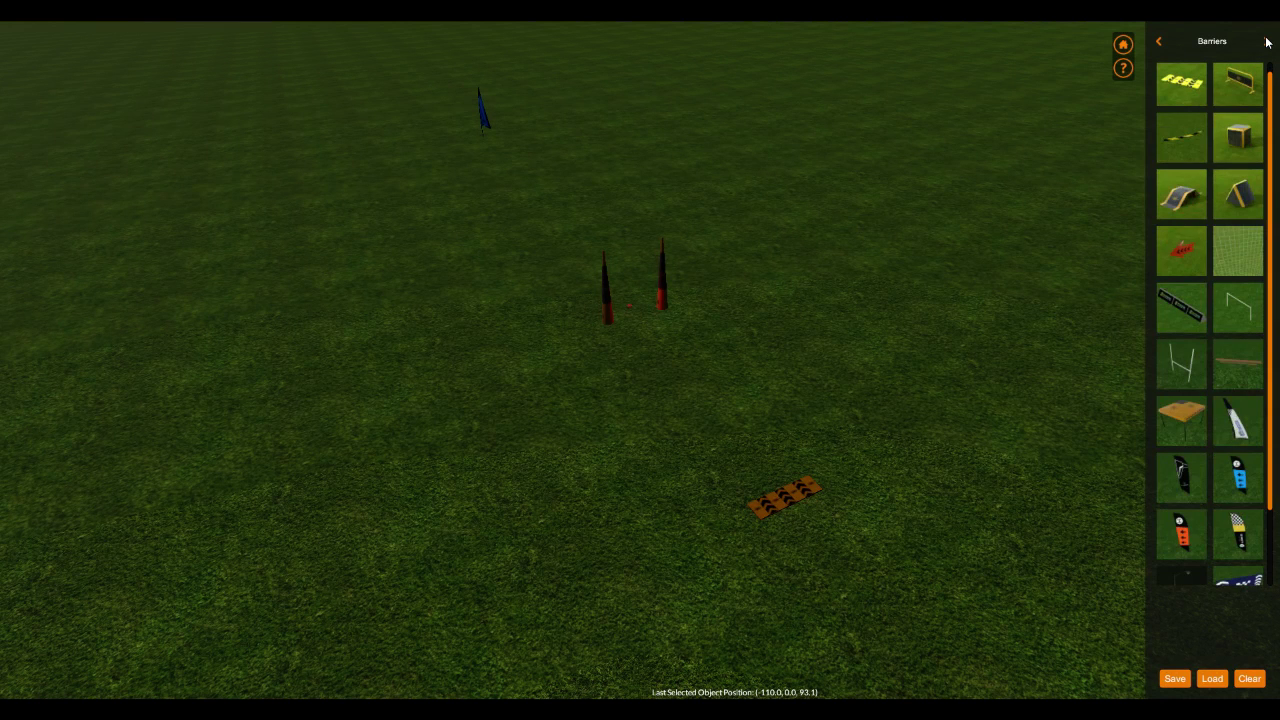
click(1266, 42)
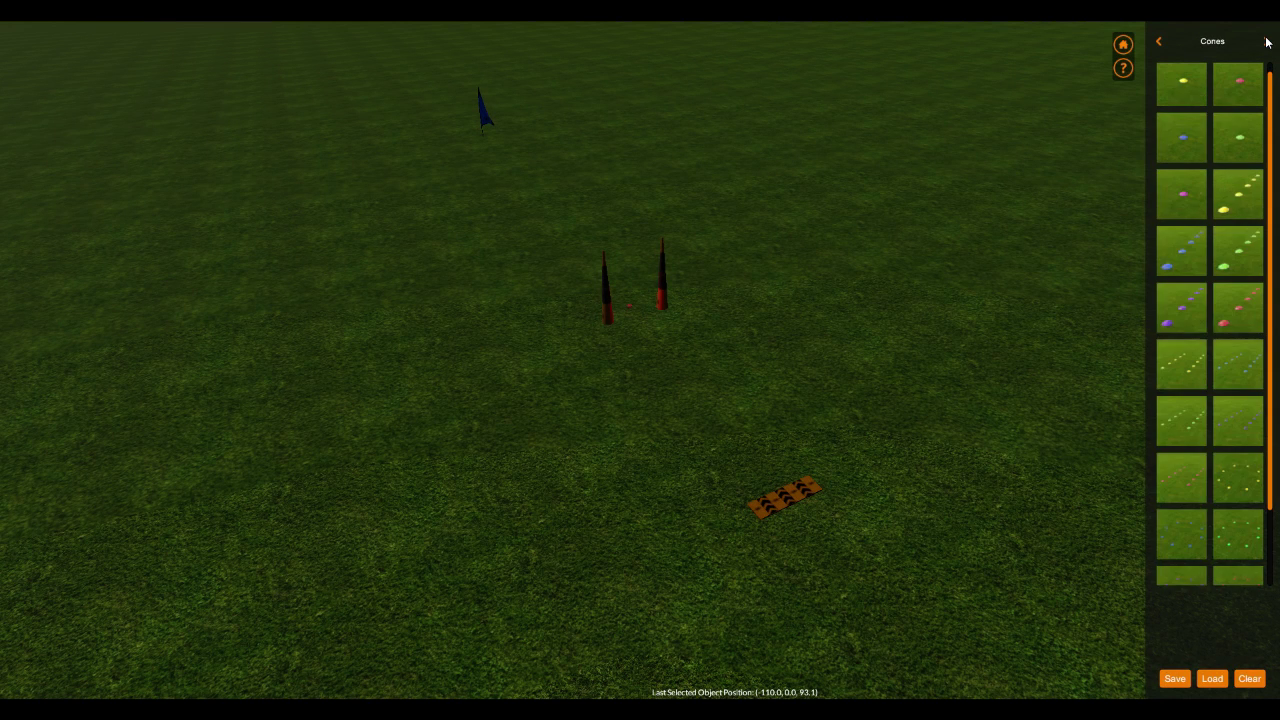
click(1266, 42)
click(1160, 42)
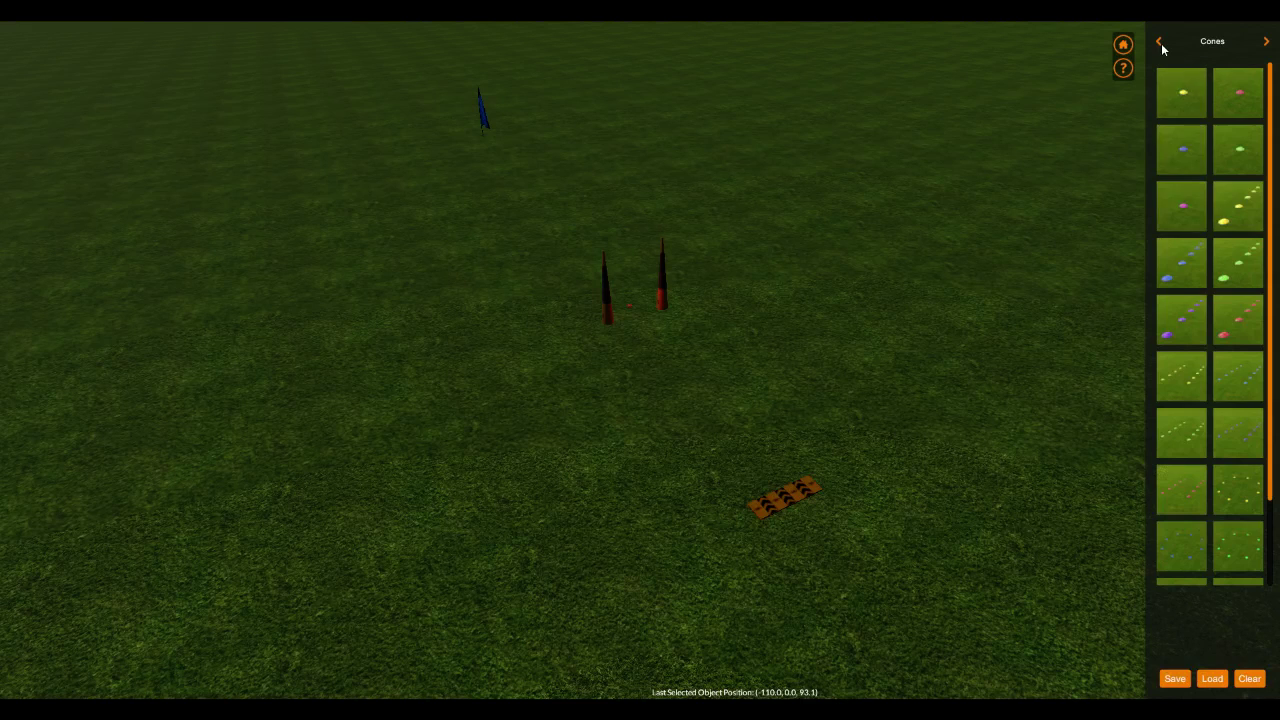
click(1230, 220)
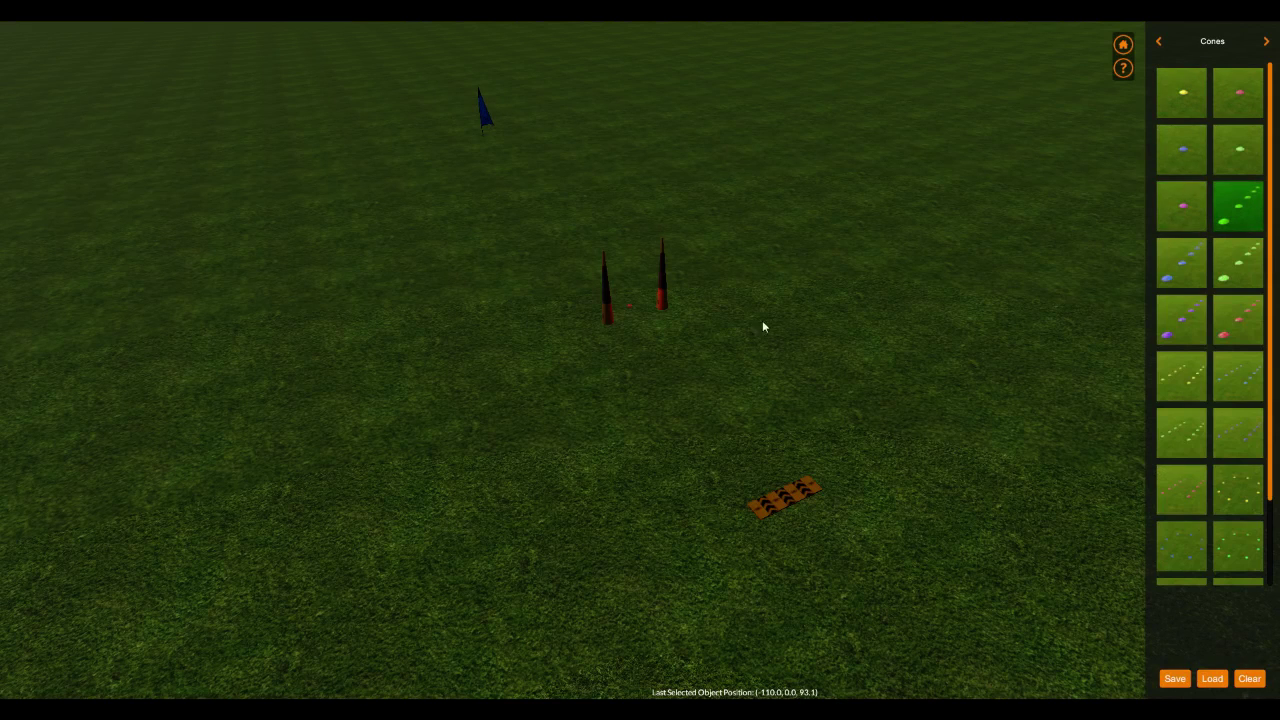
click(668, 351)
click(688, 374)
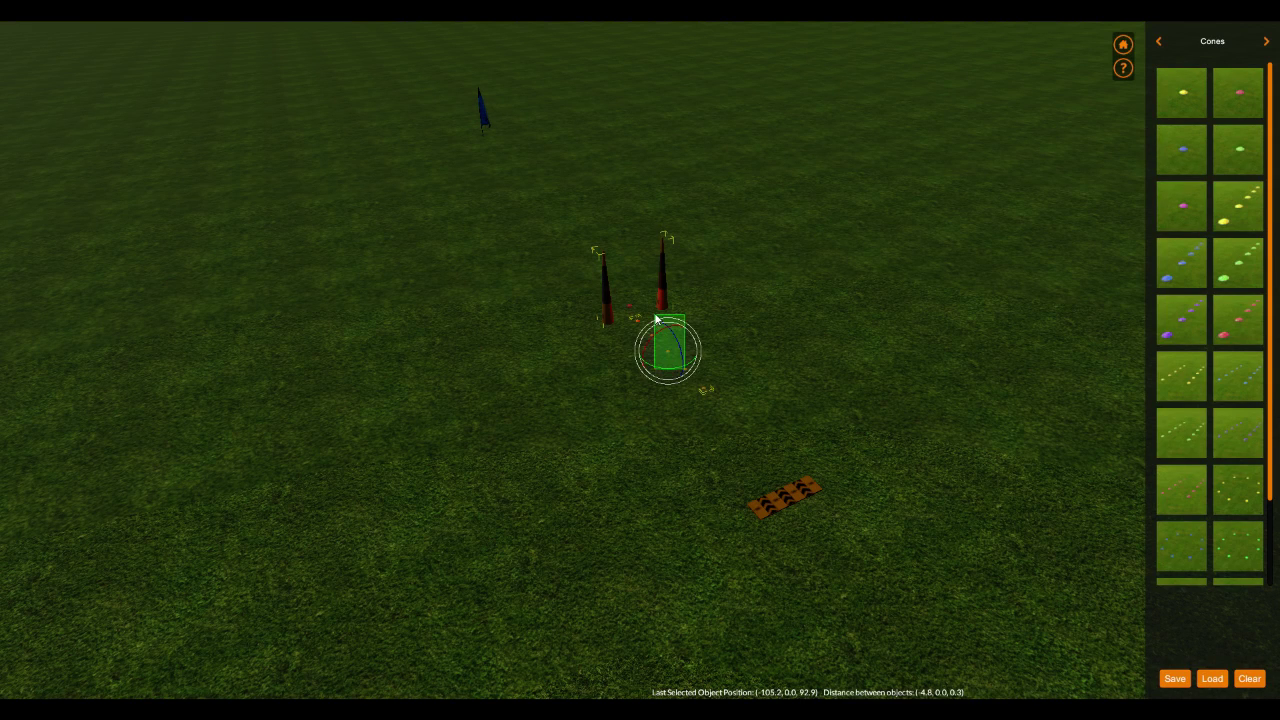
Move the yellow cone row past the two-cone gate toward the blue flag, to about (-122.1, 0.0, 94.6)
click(686, 373)
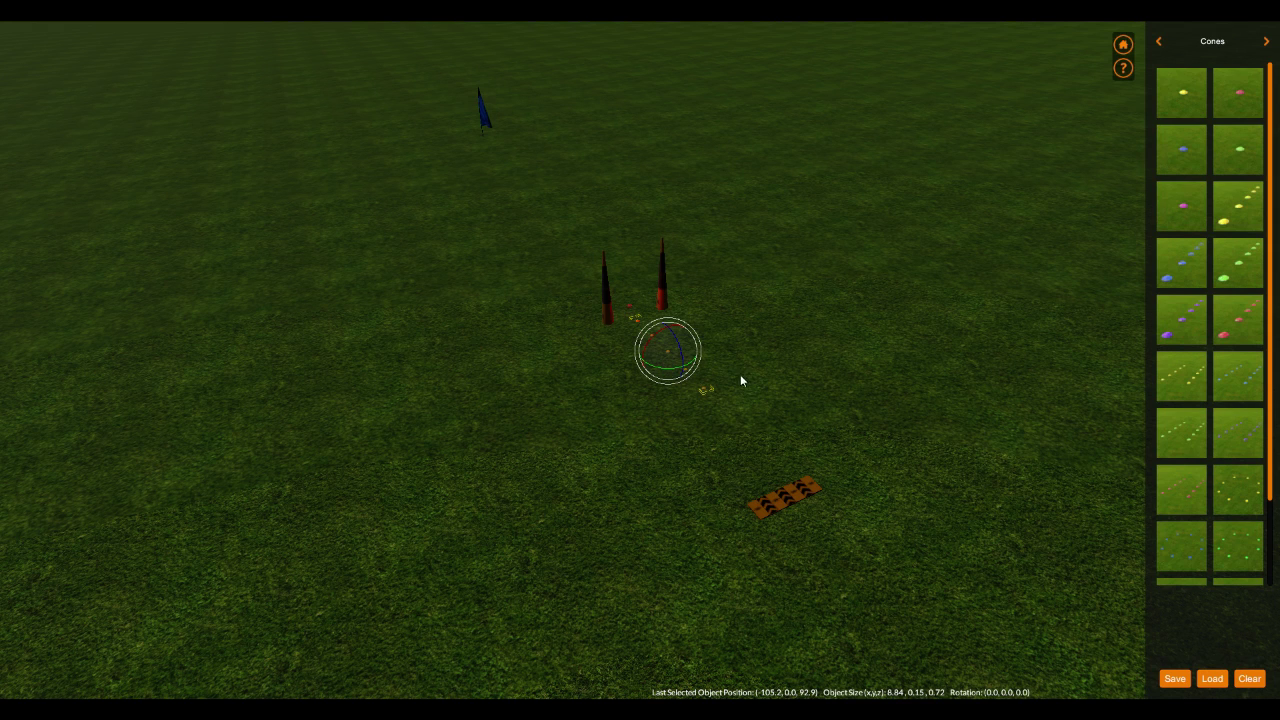
key(w)
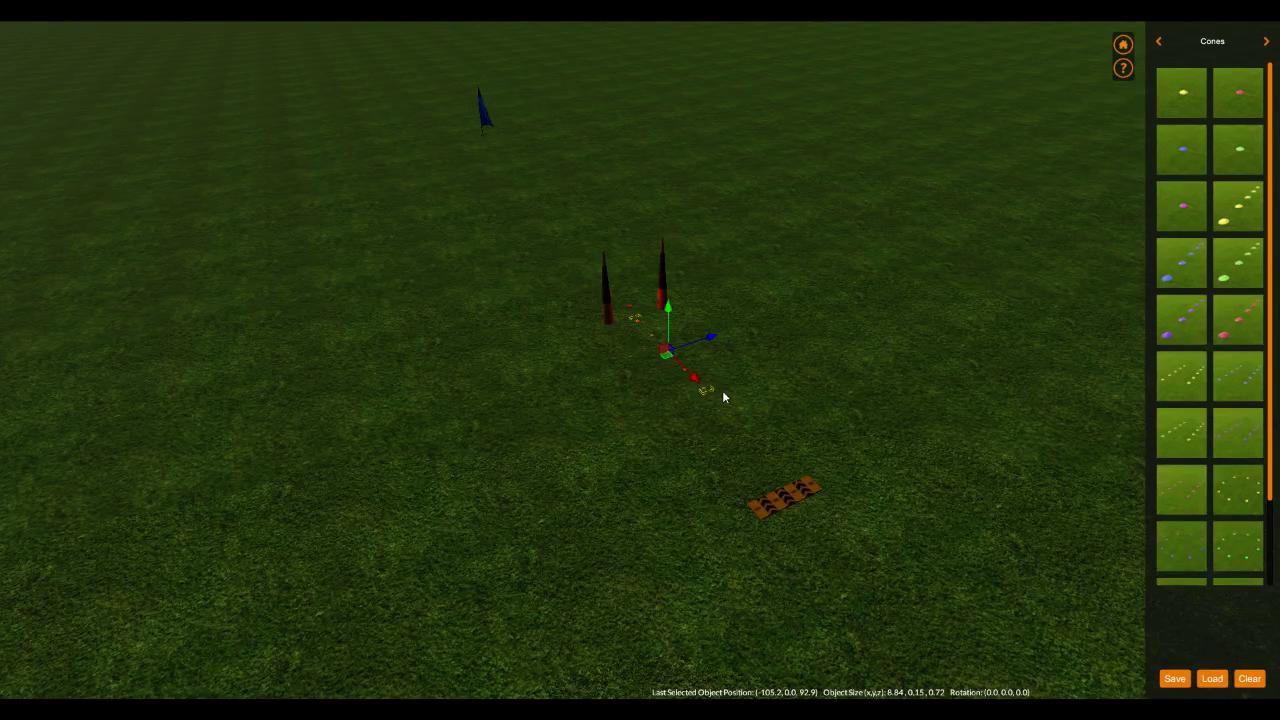
drag(694, 379, 631, 229)
click(684, 242)
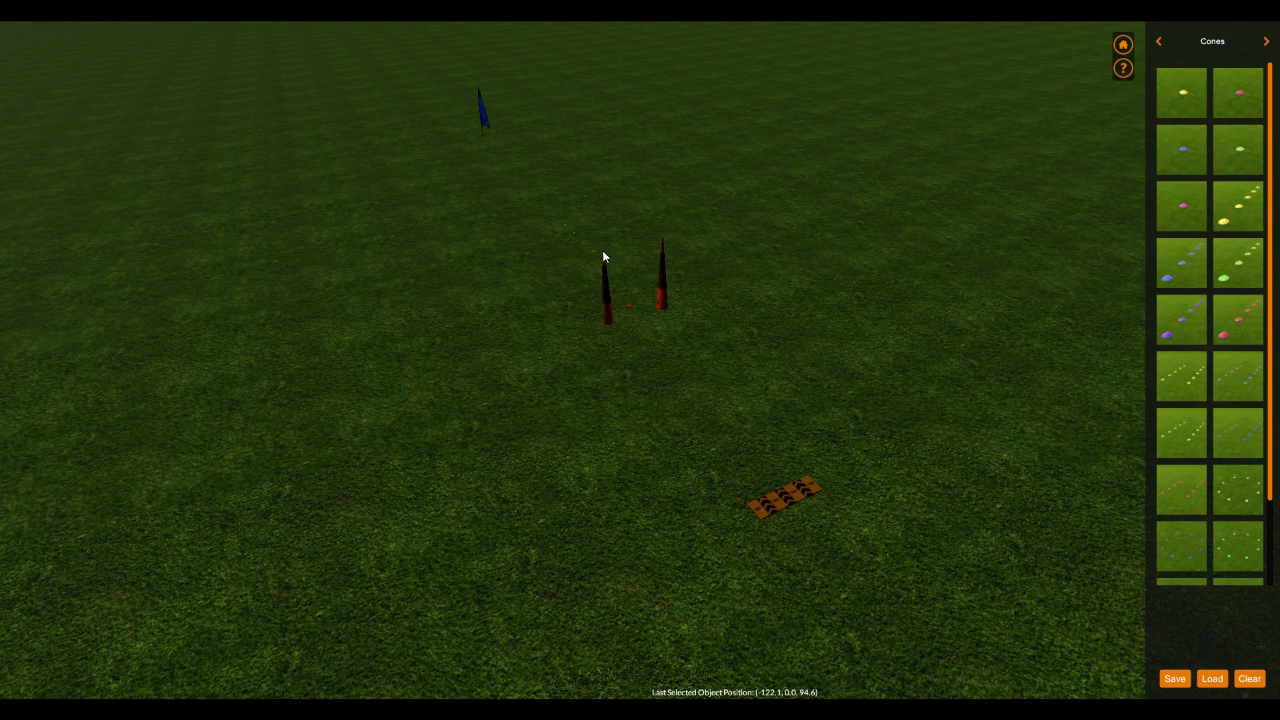
Place a circle of yellow cones around the base of the blue flag gate
drag(706, 259, 797, 294)
scroll(1207, 401, down, 1)
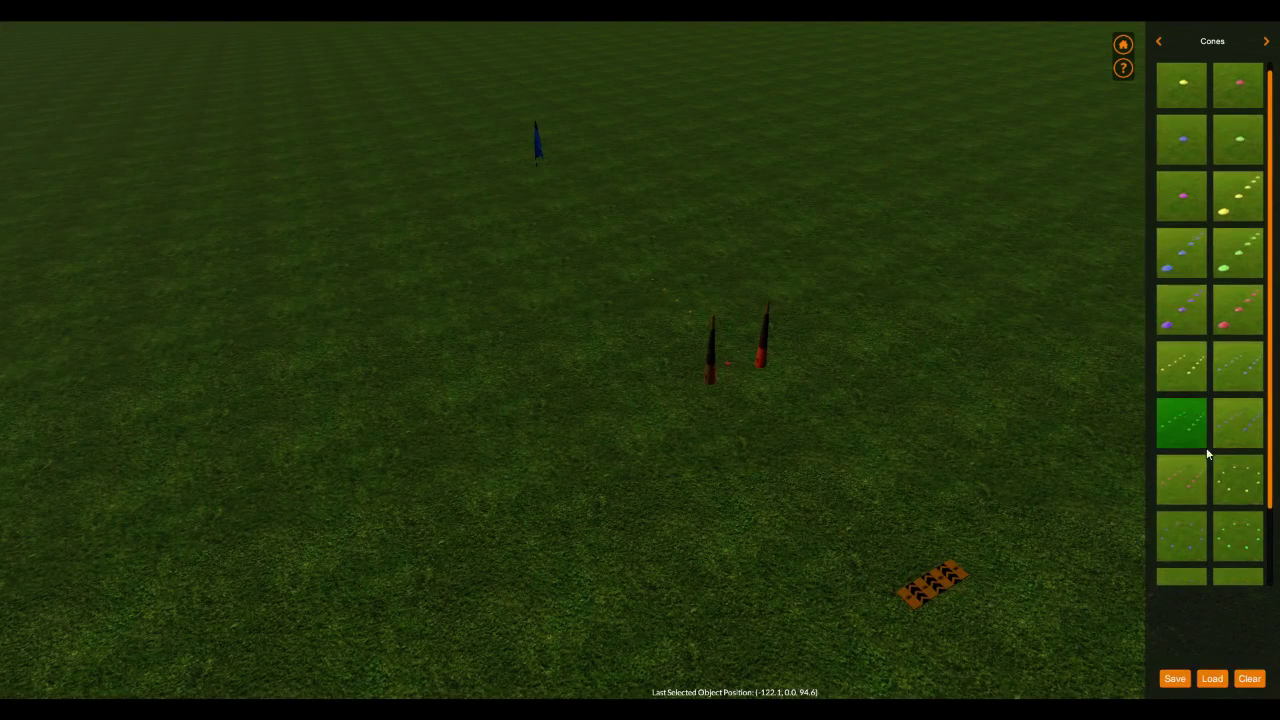
click(535, 171)
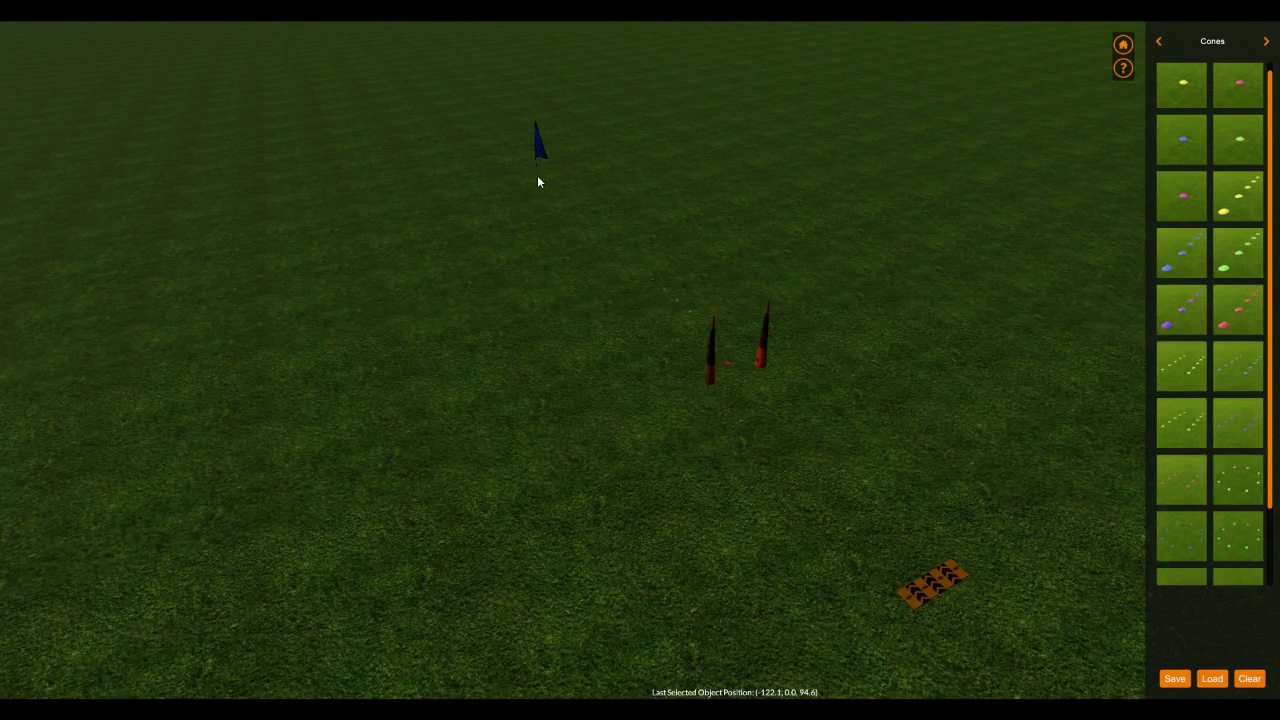
Center the yellow cone circle on the blue flag's pole by moving it to about (-156.7, 0.0, 96.0)
click(538, 165)
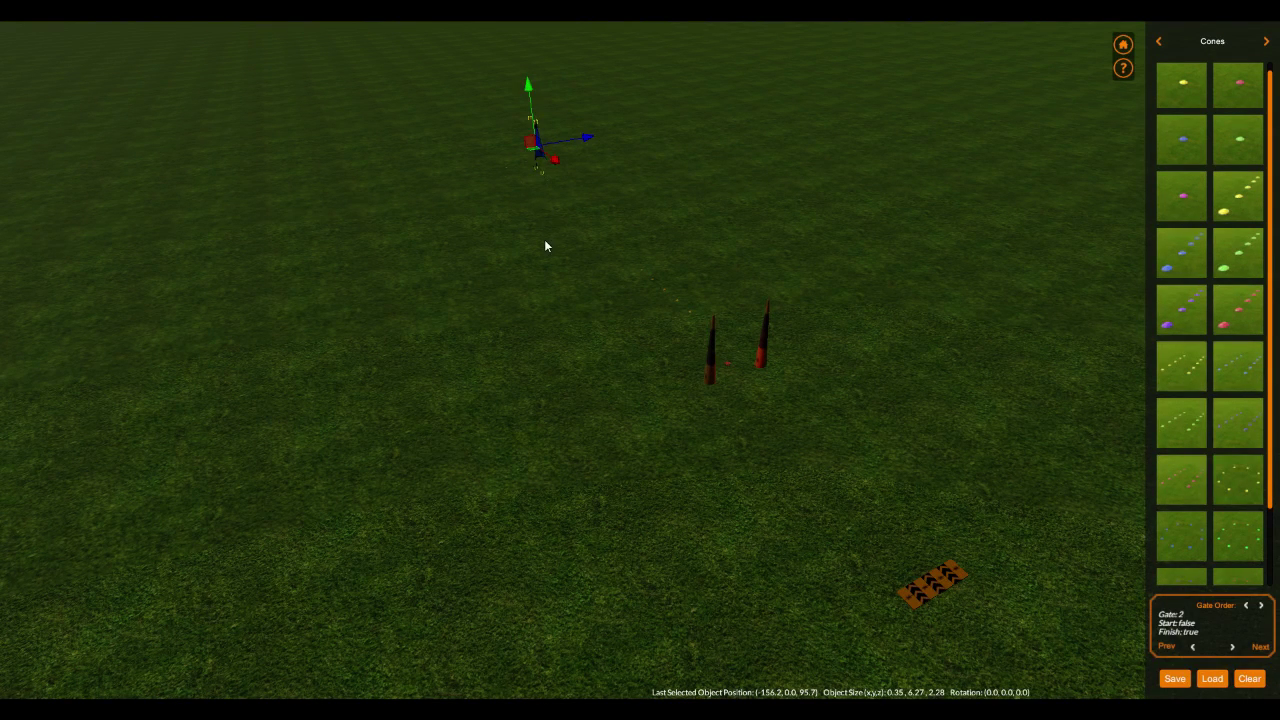
click(350, 380)
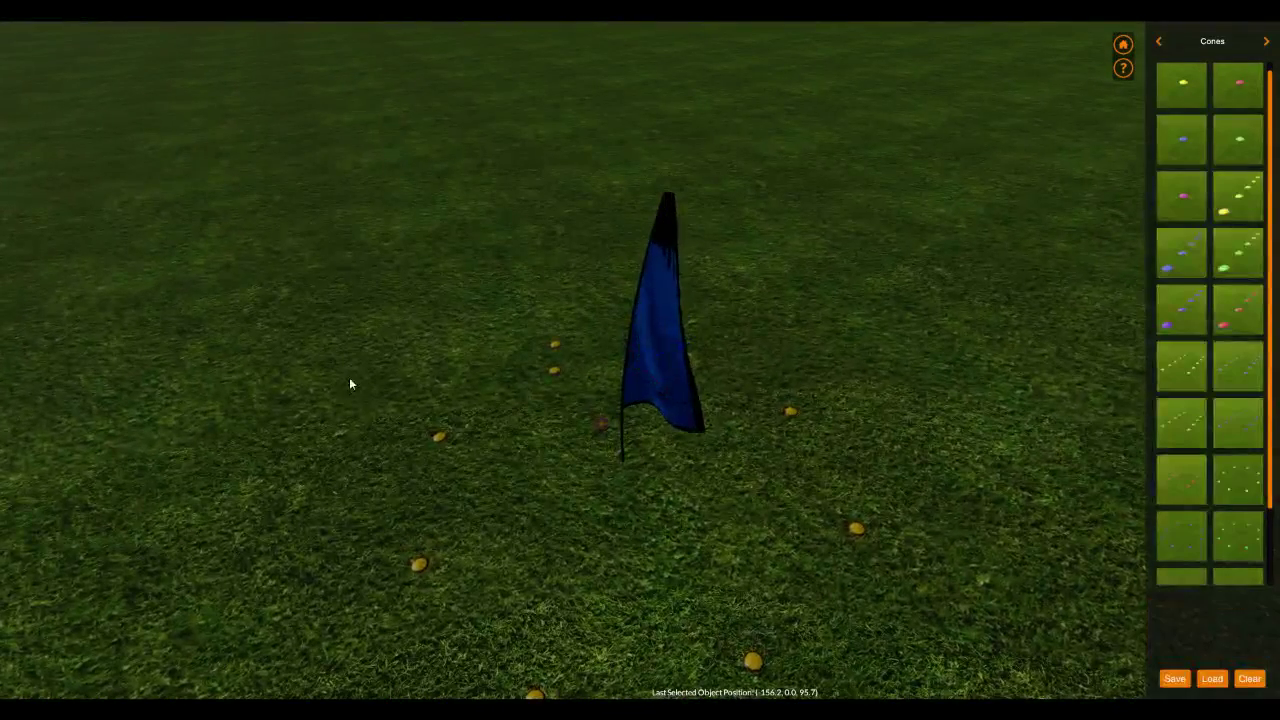
click(423, 559)
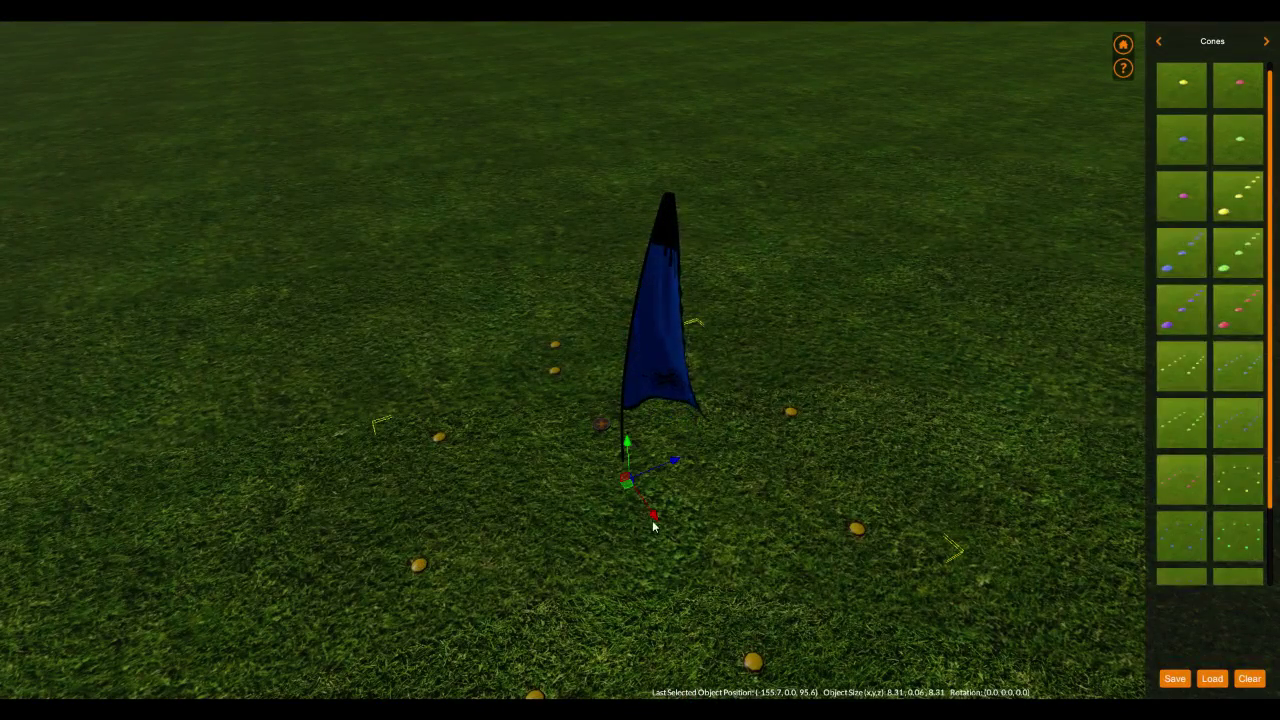
drag(655, 518, 641, 477)
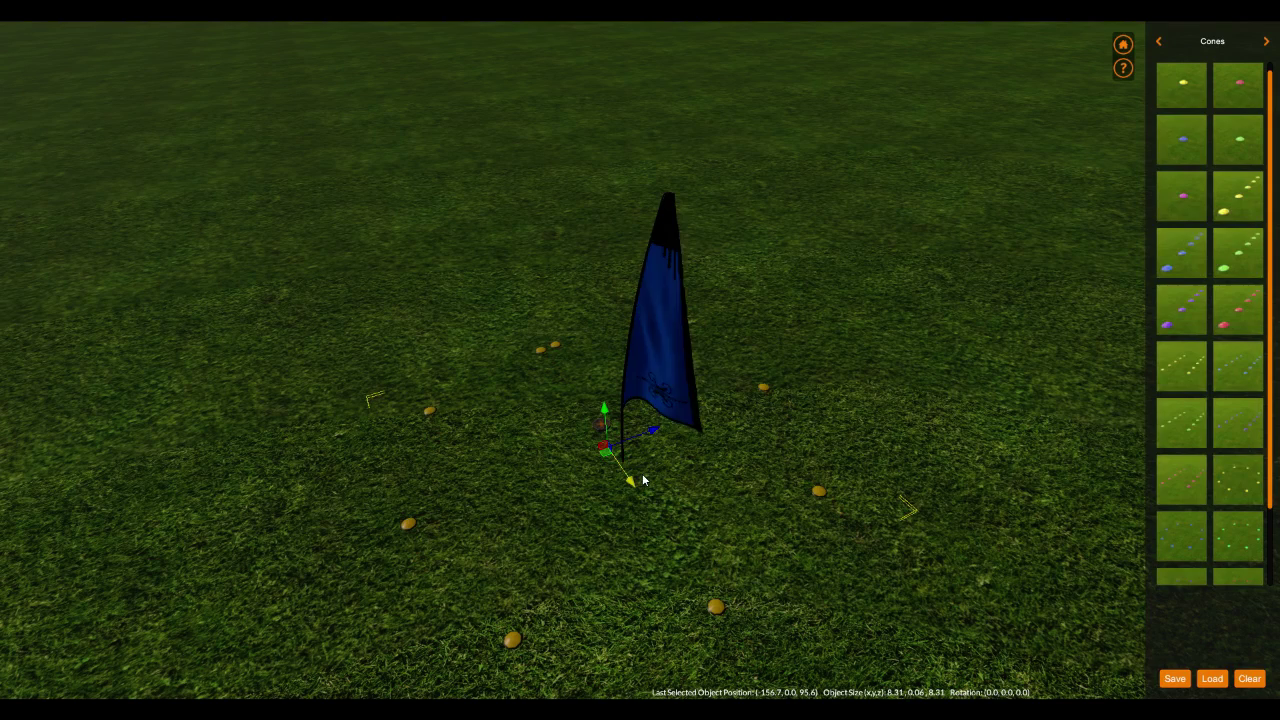
drag(661, 432, 672, 427)
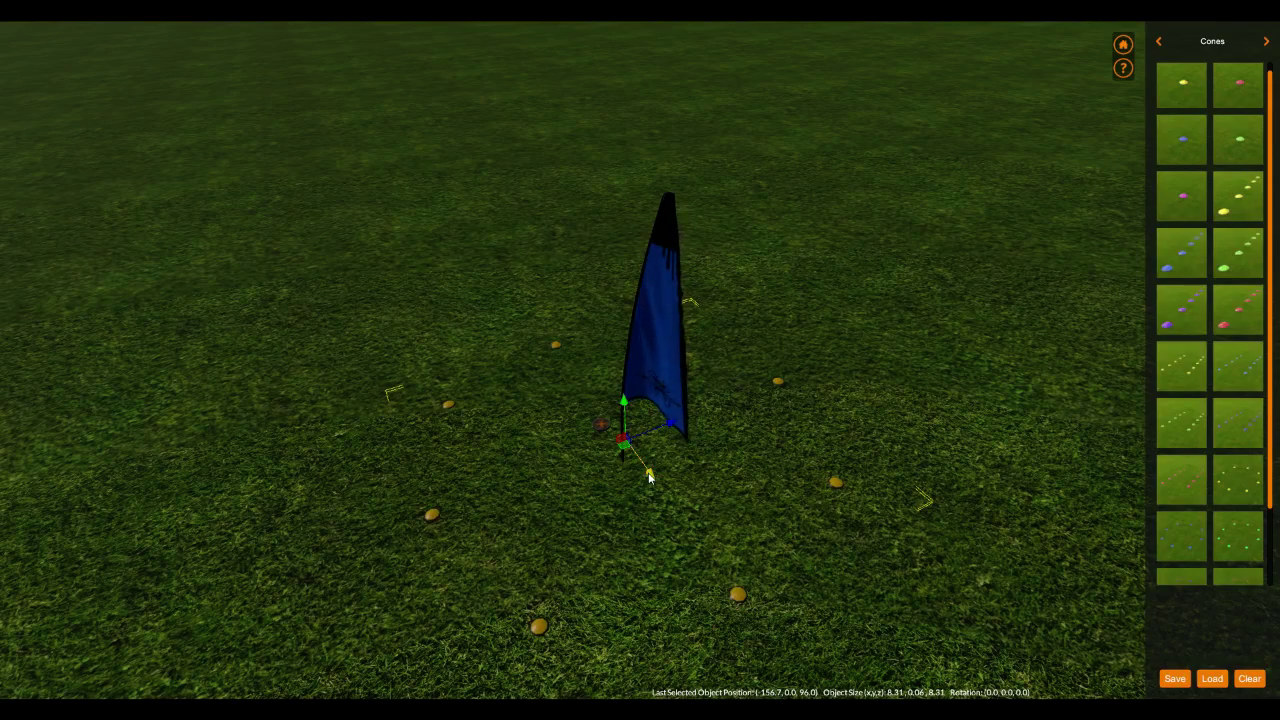
drag(648, 473, 649, 474)
scroll(478, 480, down, 3)
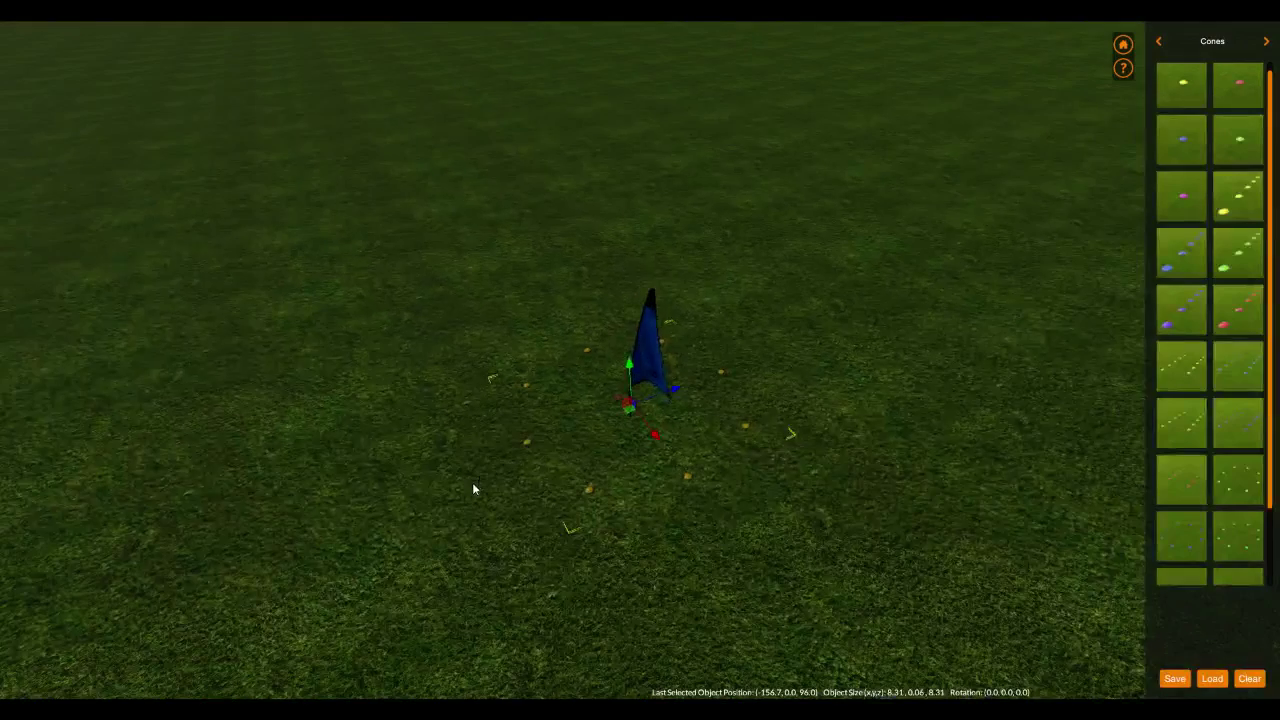
click(473, 482)
Place the H-shaped goalpost barrier between the two-cone gate and the blue flag gate
scroll(473, 482, down, 2)
scroll(473, 481, down, 2)
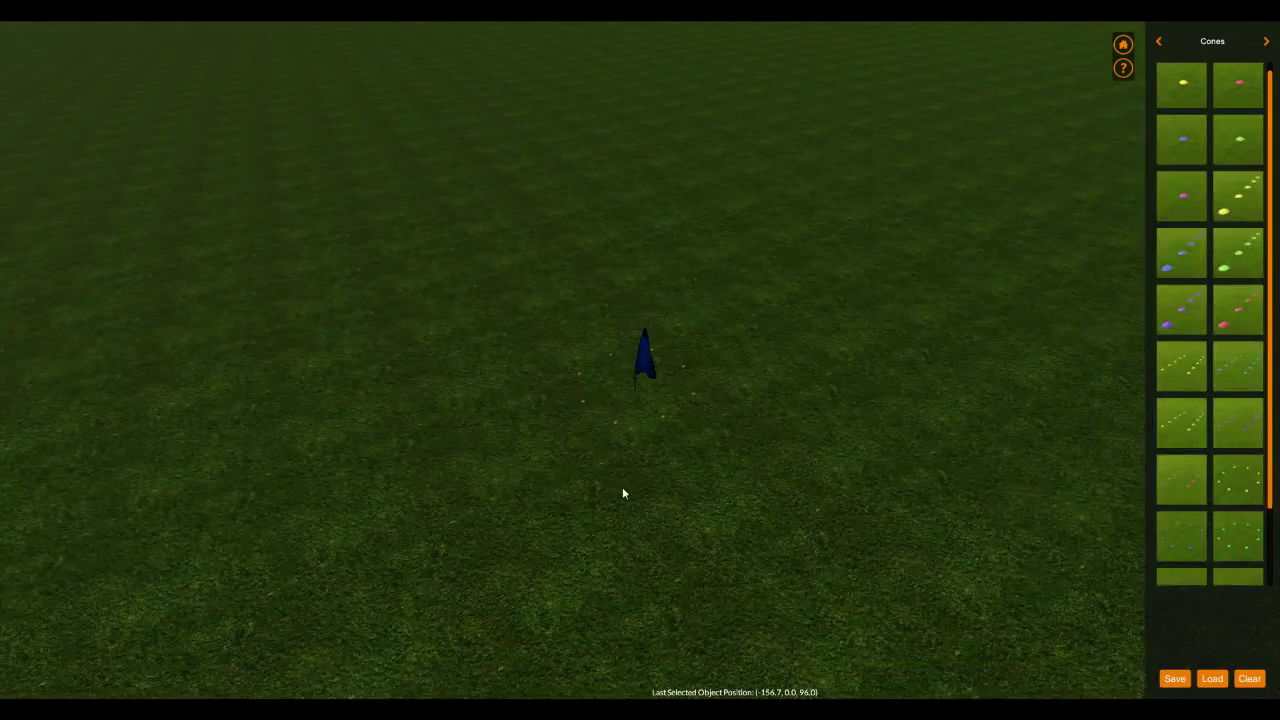
middle_drag(622, 487, 506, 363)
scroll(506, 363, up, 2)
scroll(514, 371, down, 4)
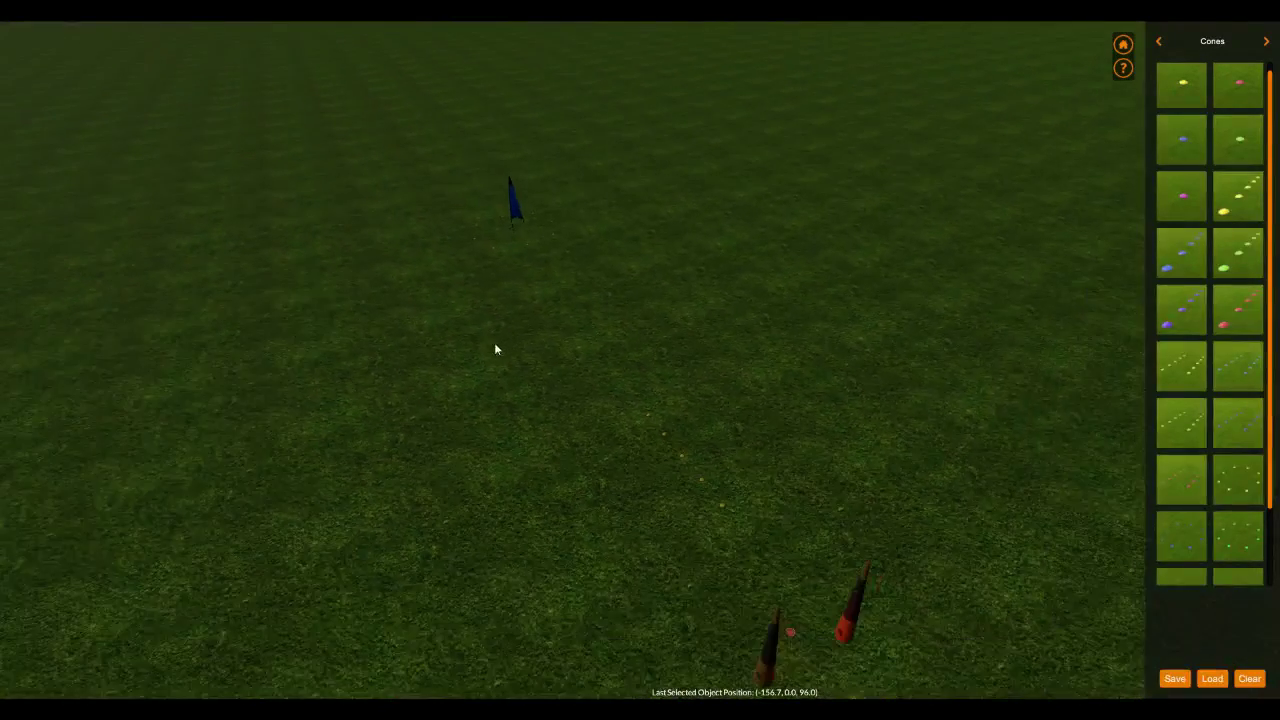
scroll(579, 472, down, 2)
drag(579, 510, 461, 406)
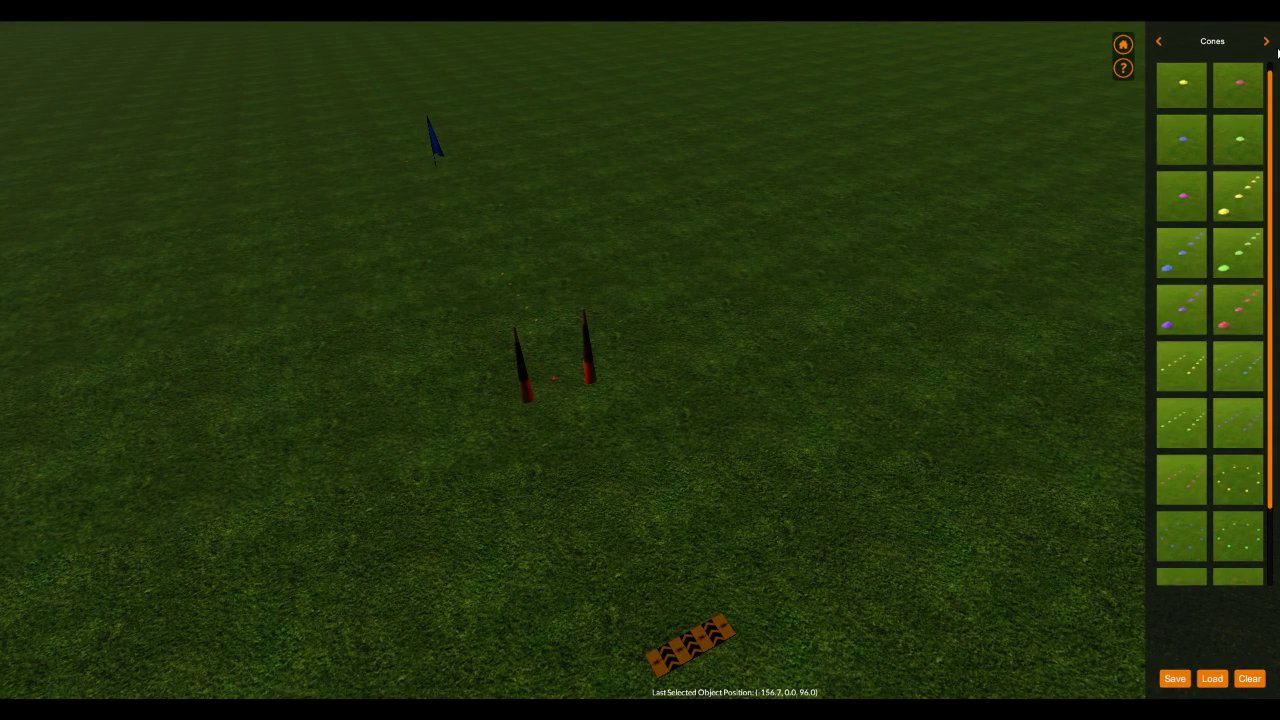
click(1266, 42)
click(1266, 48)
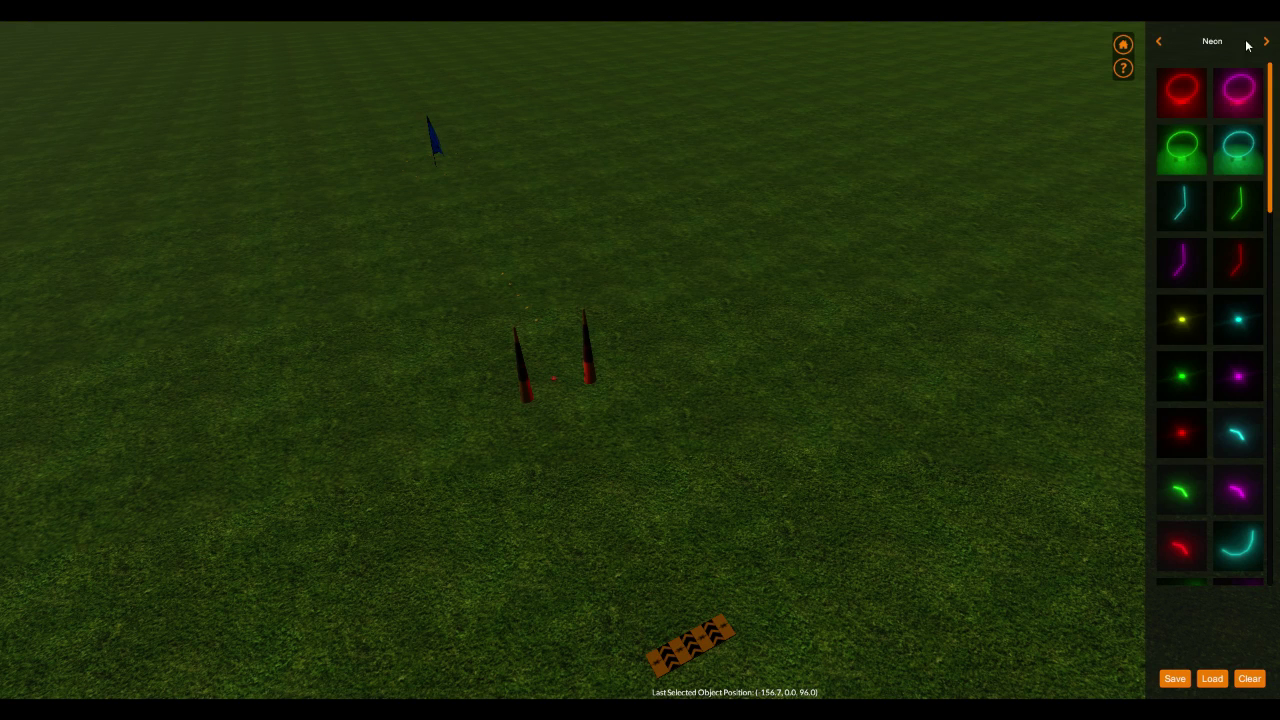
click(1161, 43)
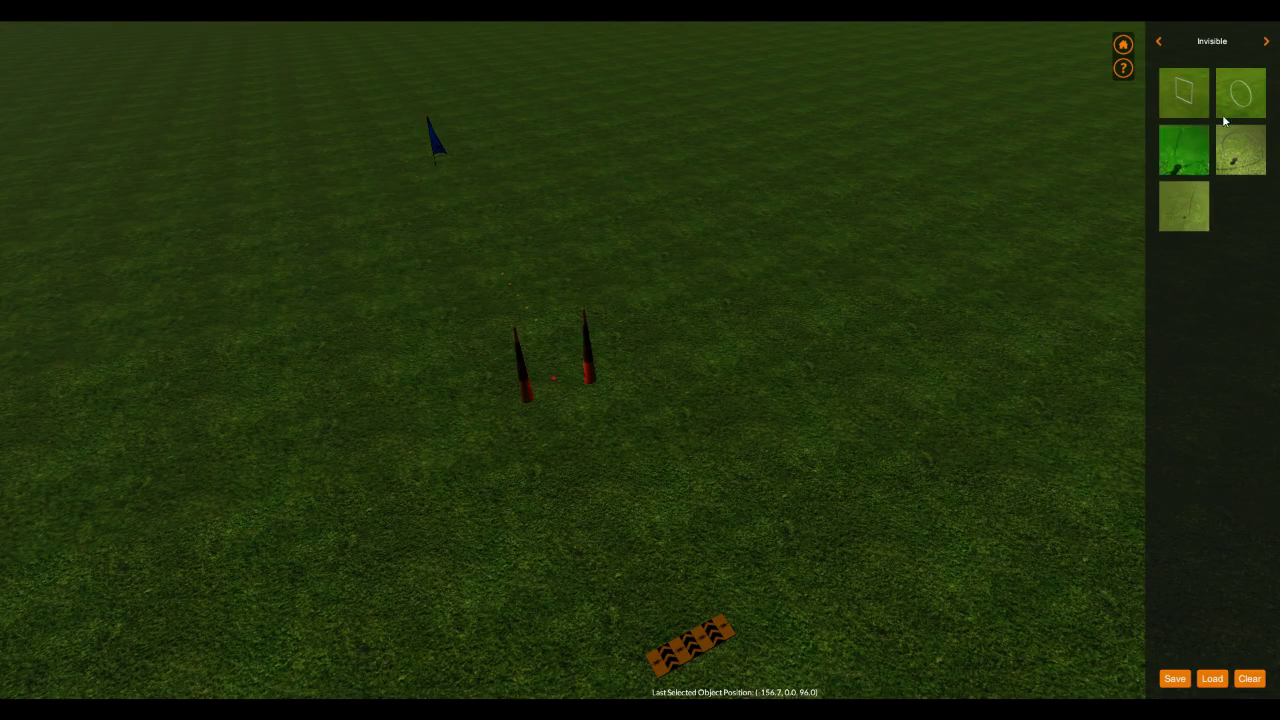
click(1161, 46)
click(1161, 46)
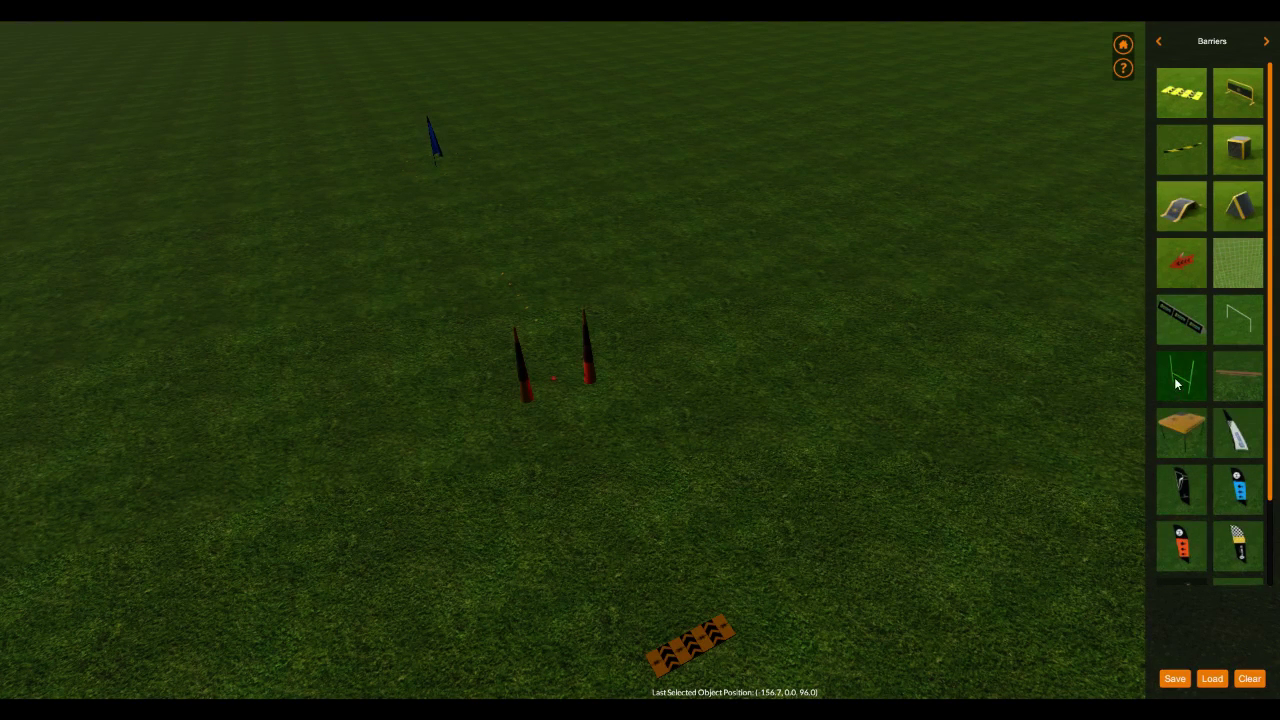
click(477, 242)
Shift the goalpost barrier sideways along its Z axis to about (-132.9, 0.0, 92.4) and check its alignment with the gates
click(470, 216)
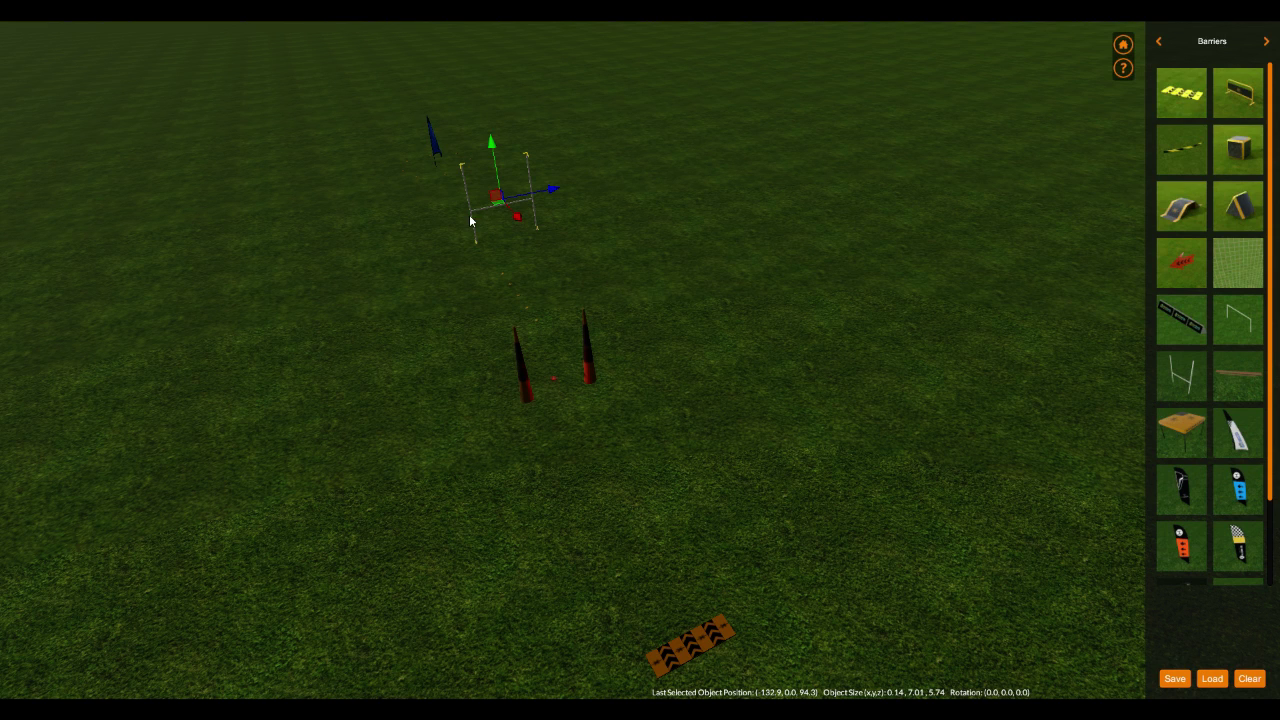
mouse_move(553, 192)
mouse_down()
mouse_move(521, 195)
mouse_move(536, 193)
mouse_up()
click(576, 218)
click(507, 207)
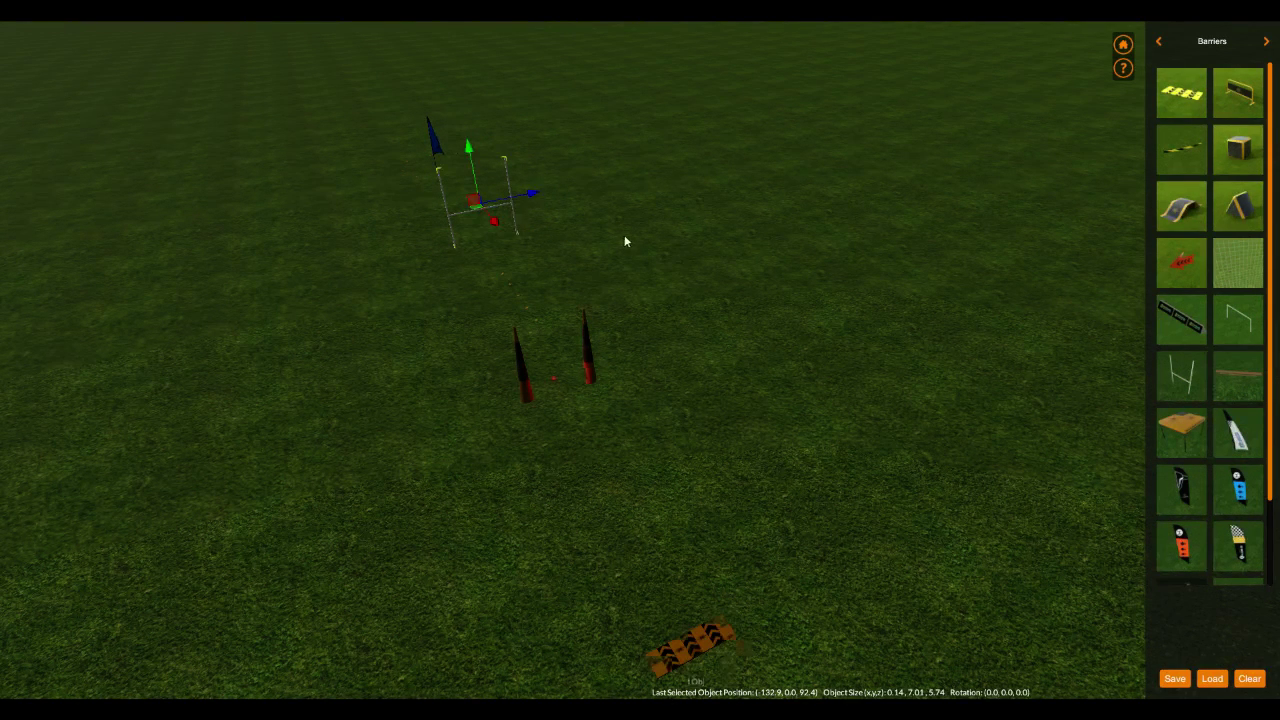
key(f)
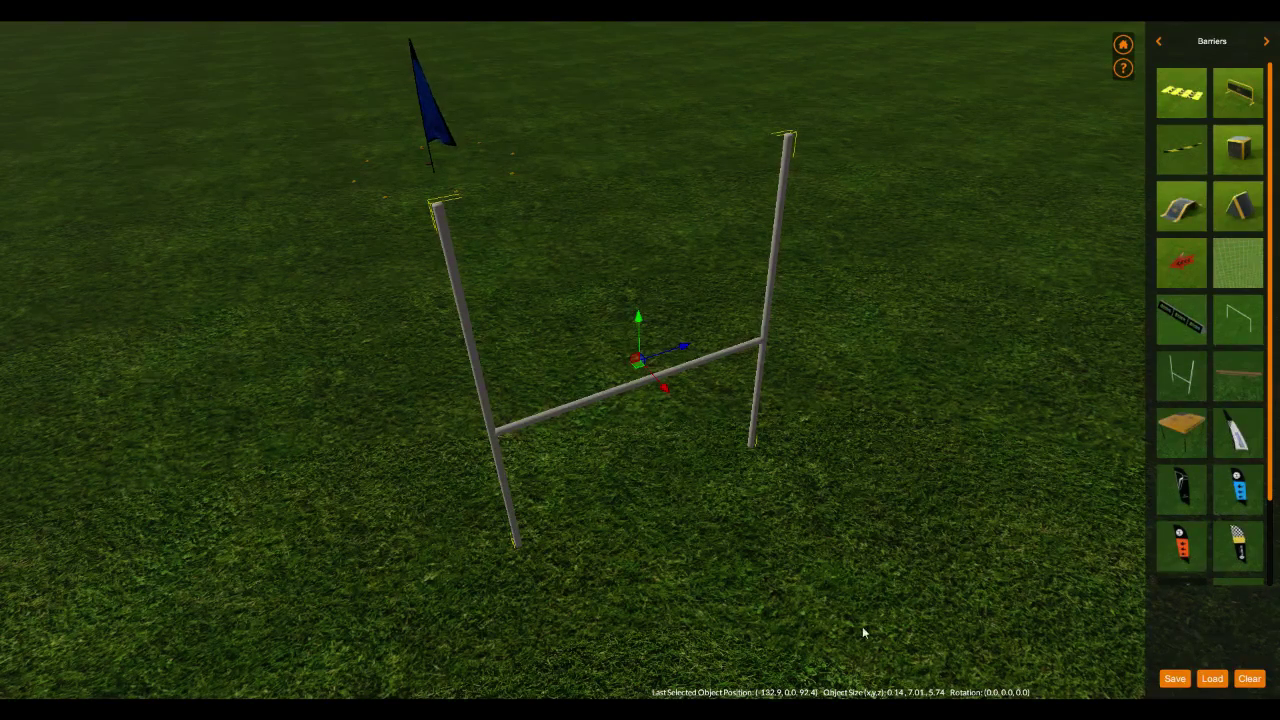
scroll(616, 435, down, 5)
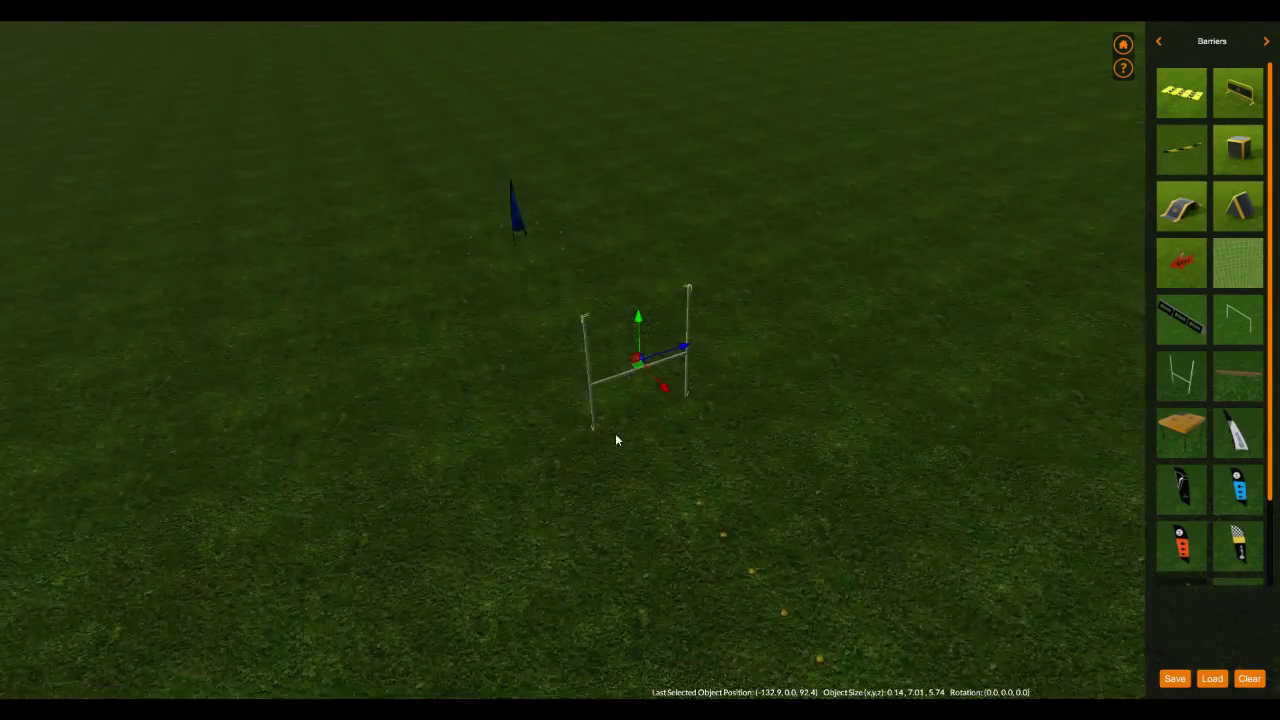
scroll(617, 432, down, 2)
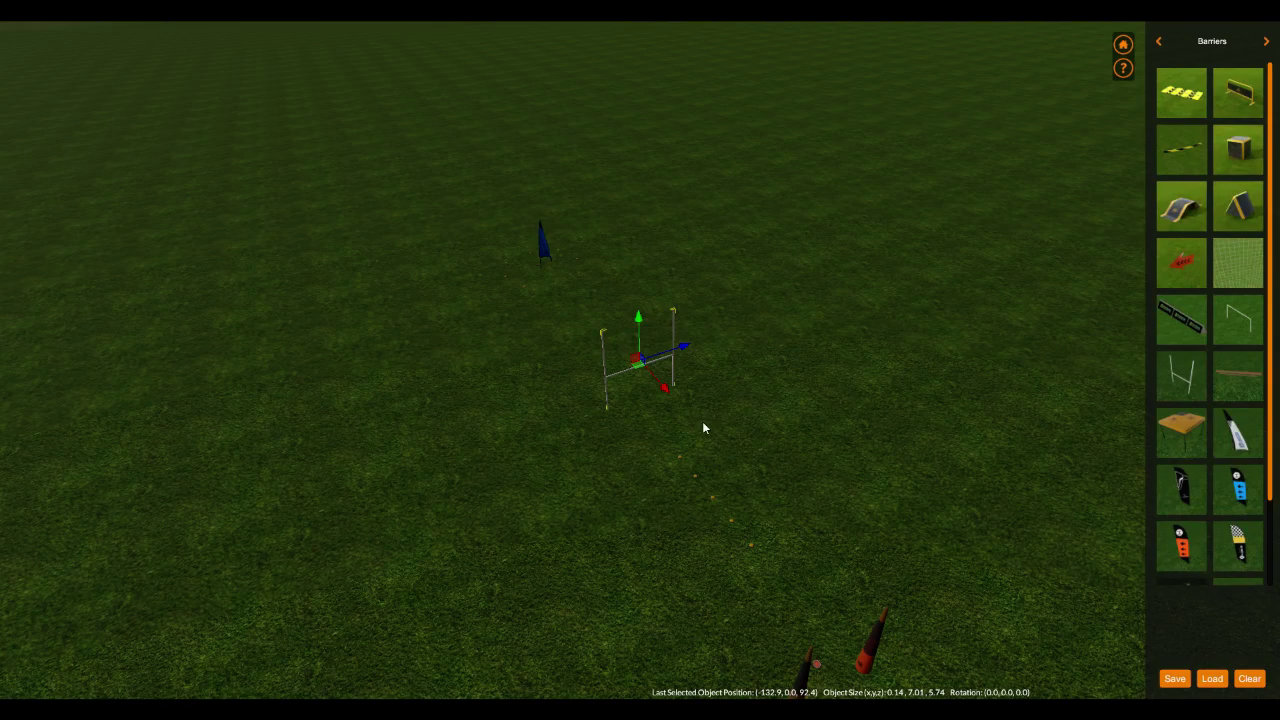
drag(725, 418, 686, 327)
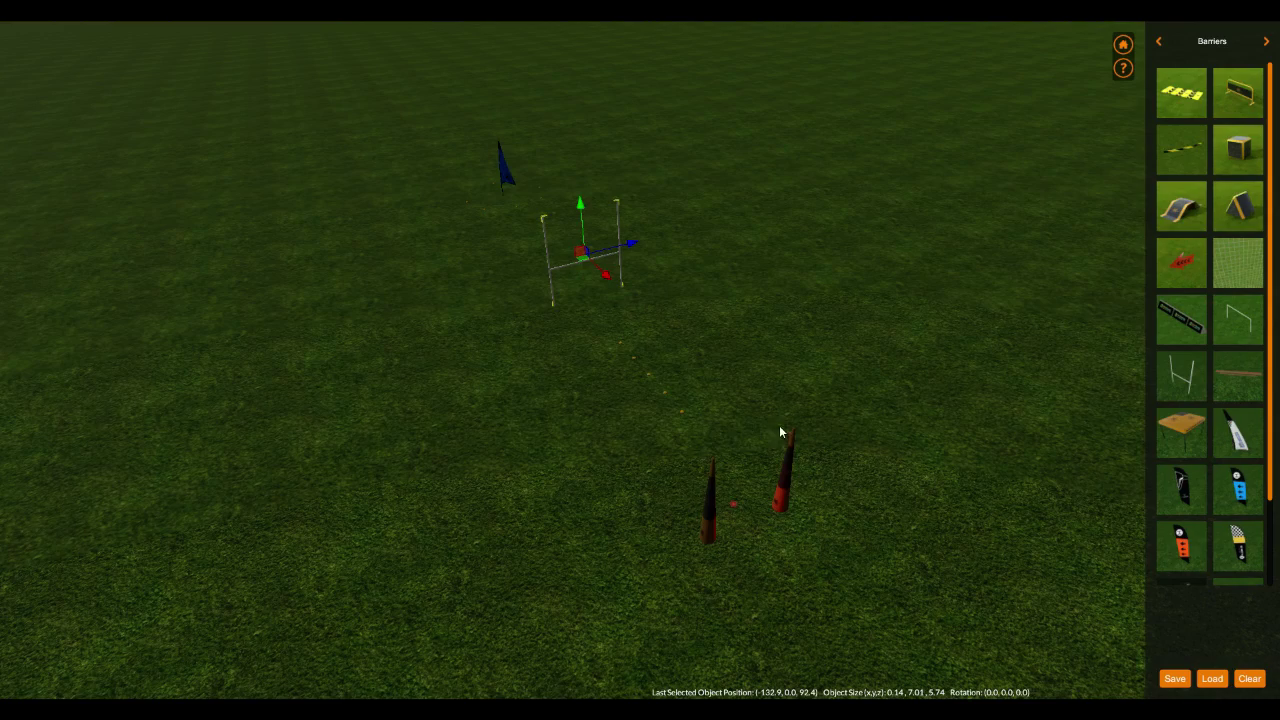
Place an invisible square gate on the ground under the crossbar of the H-shaped goalpost
drag(777, 508, 733, 383)
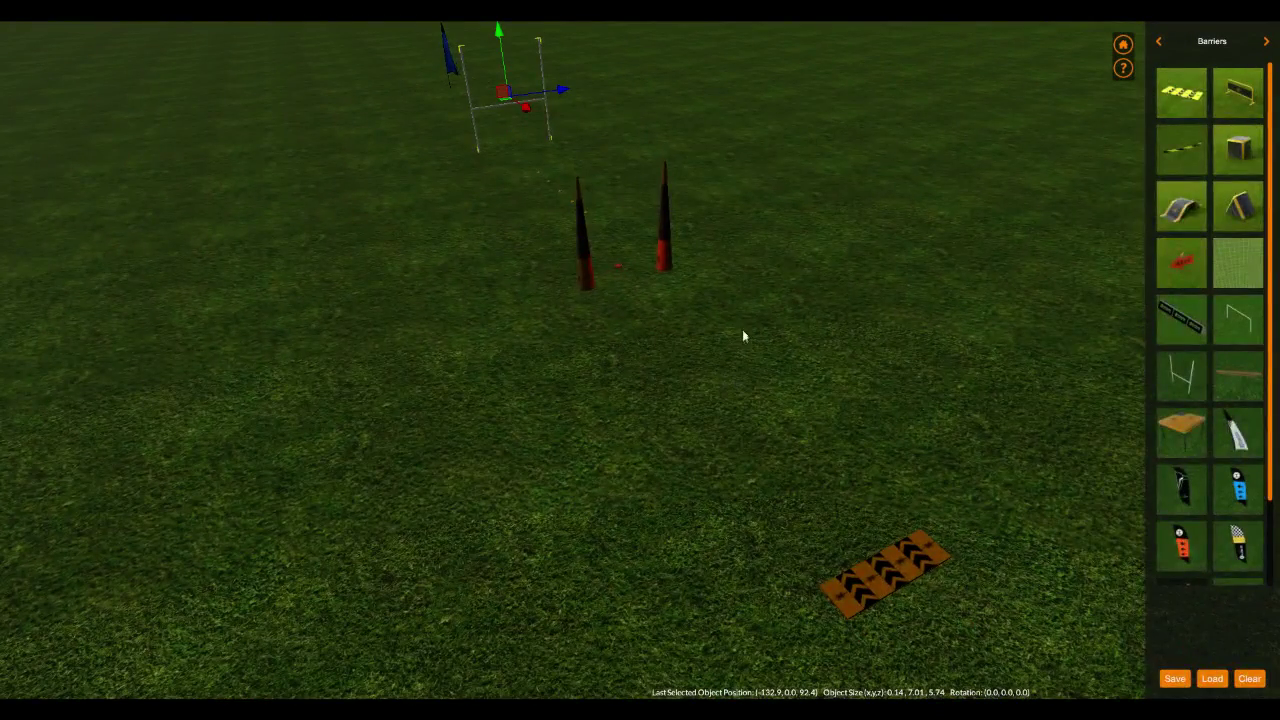
drag(742, 330, 796, 434)
drag(734, 321, 767, 364)
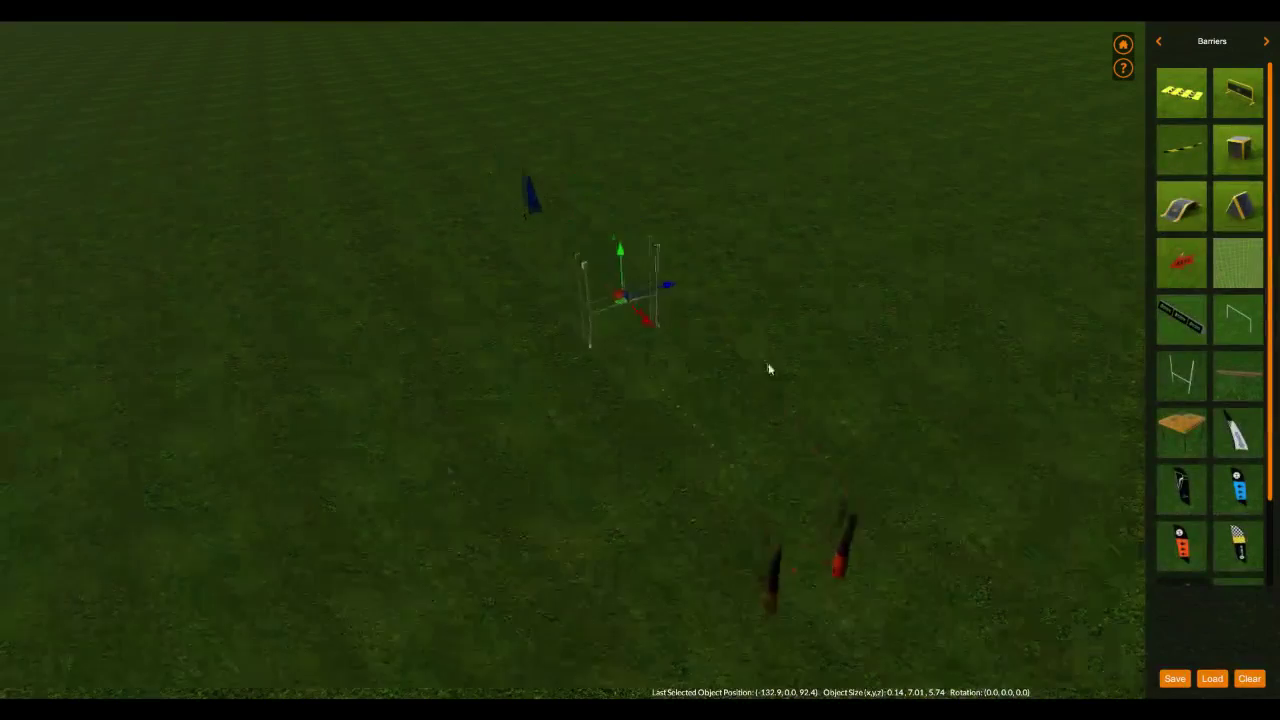
scroll(611, 354, up, 5)
click(820, 283)
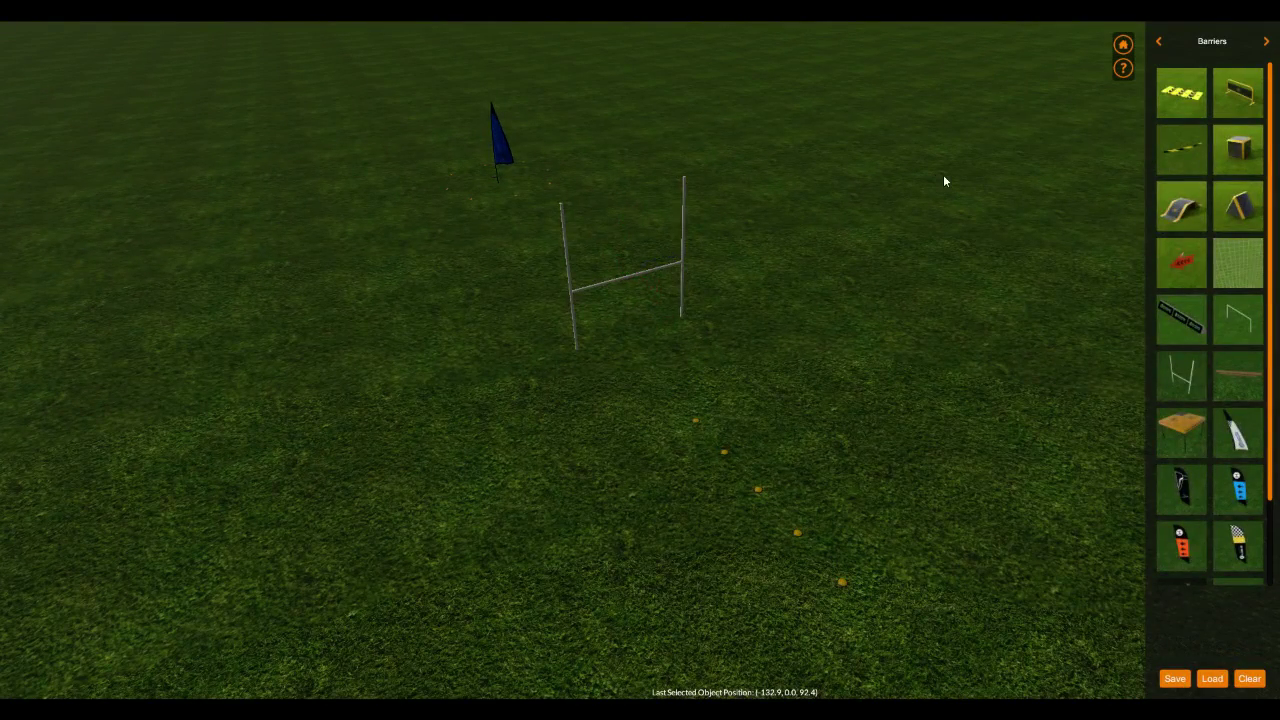
click(1266, 41)
click(1266, 41)
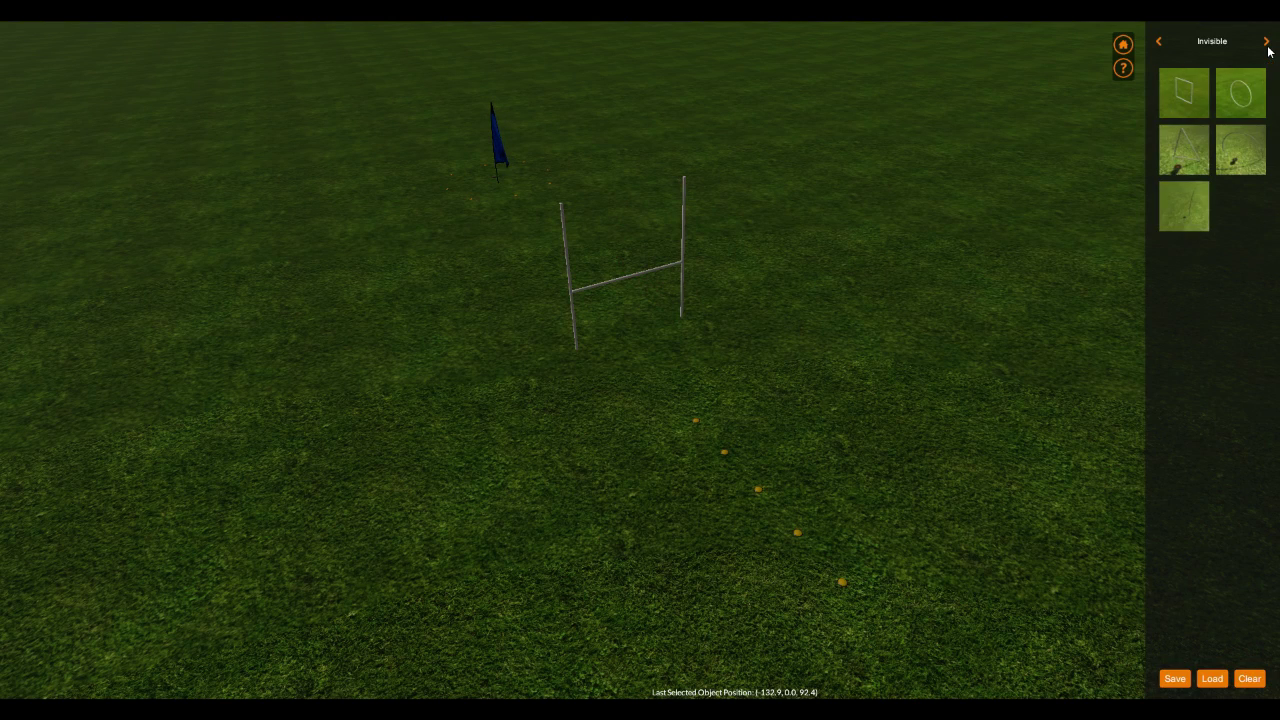
click(1185, 95)
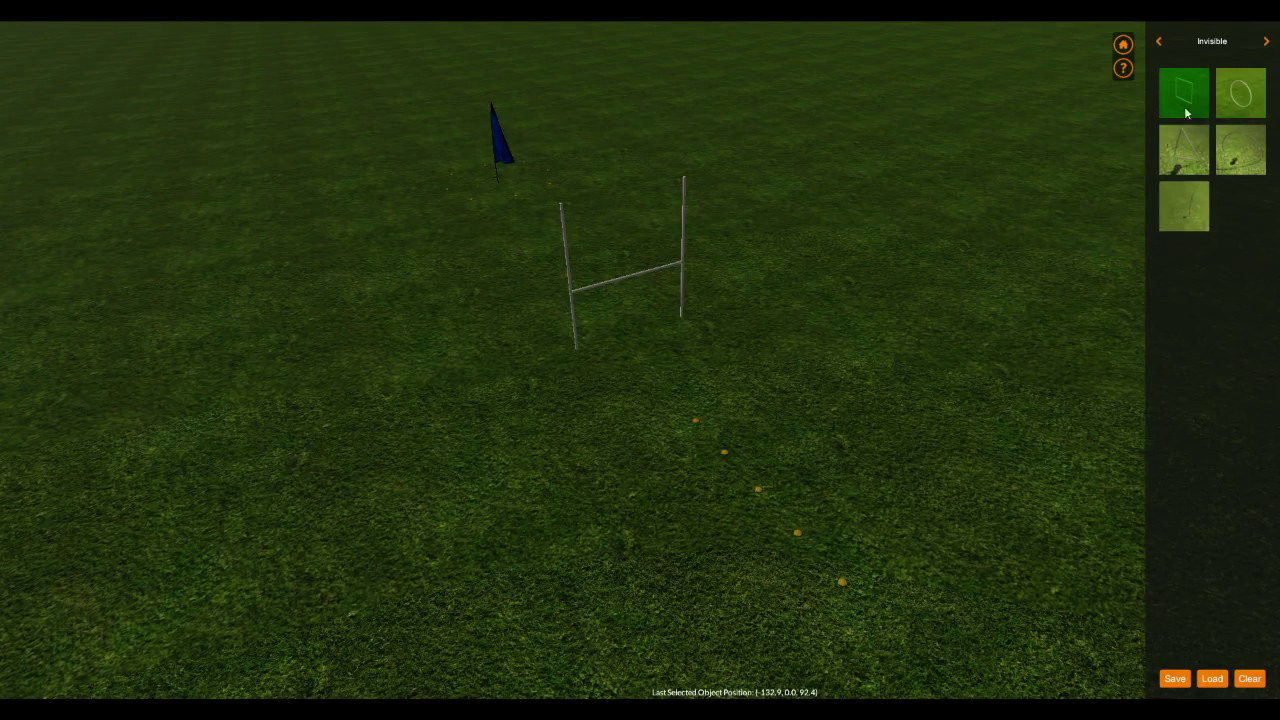
click(636, 342)
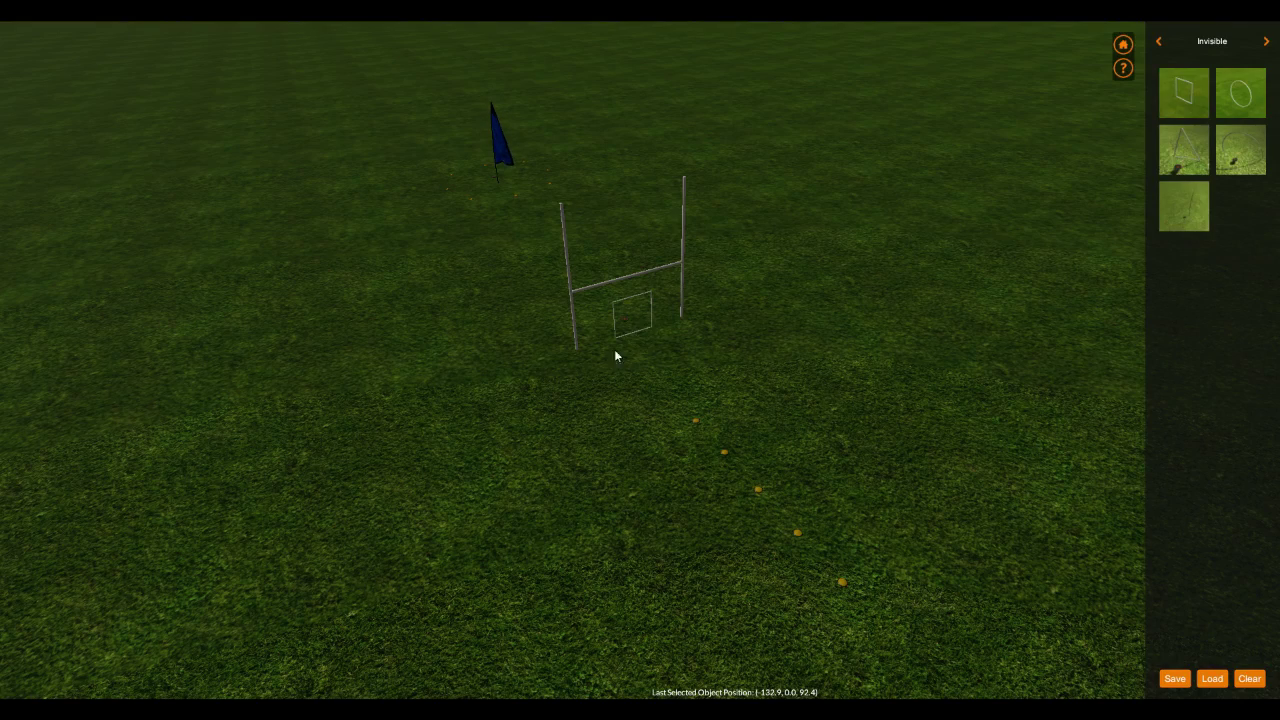
Stretch the invisible gate to about 5.65 wide and 3.22 high so it fills the goalpost opening below the crossbar
scroll(598, 342, up, 4)
middle_drag(605, 335, 630, 349)
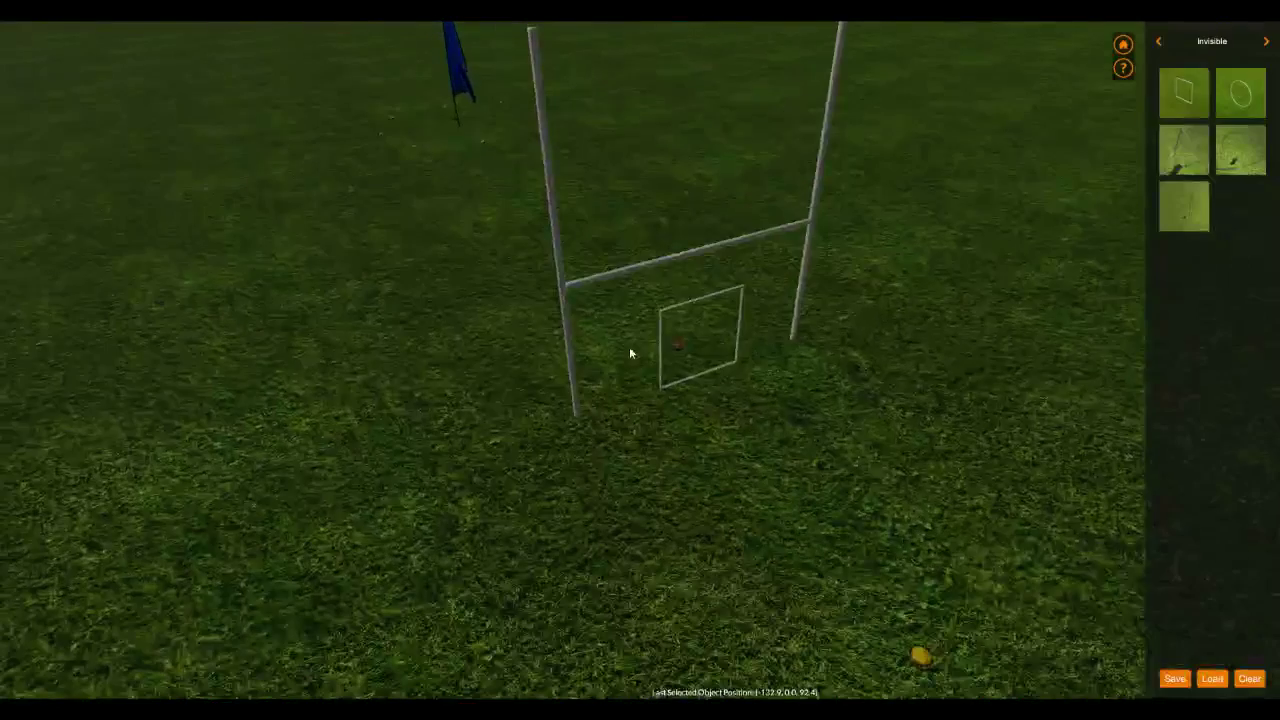
click(662, 358)
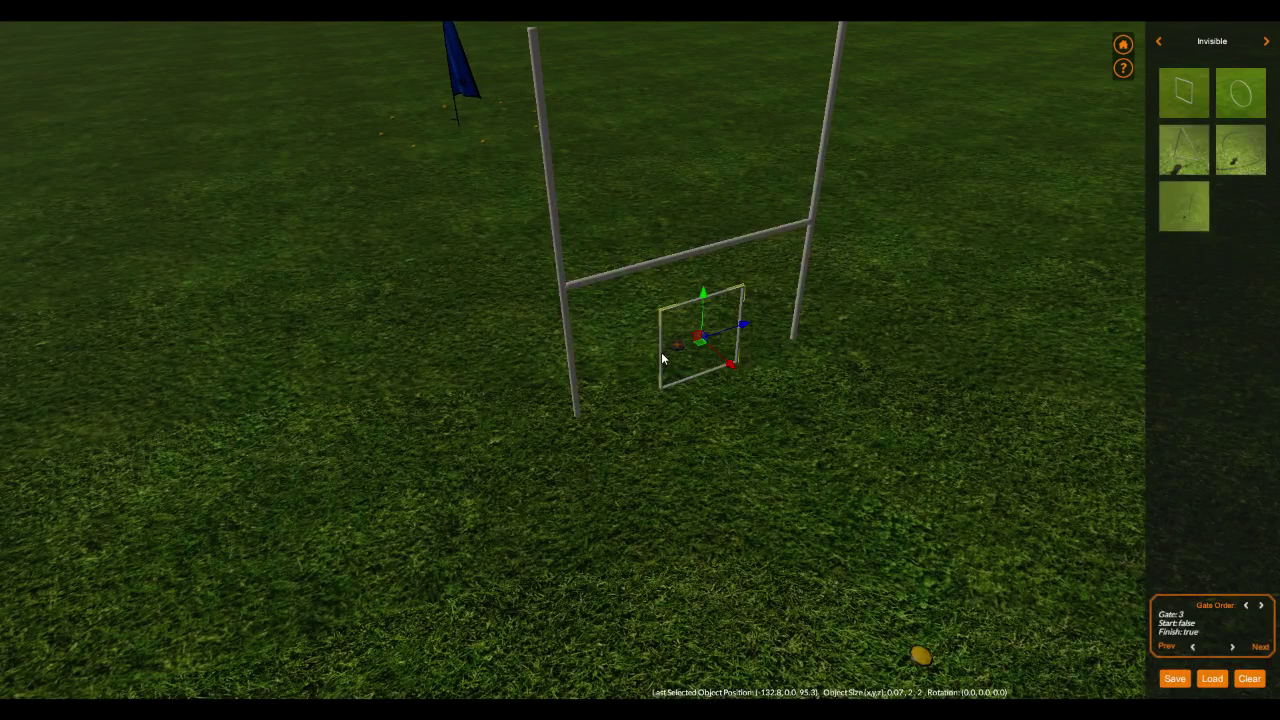
key(r)
drag(657, 355, 572, 378)
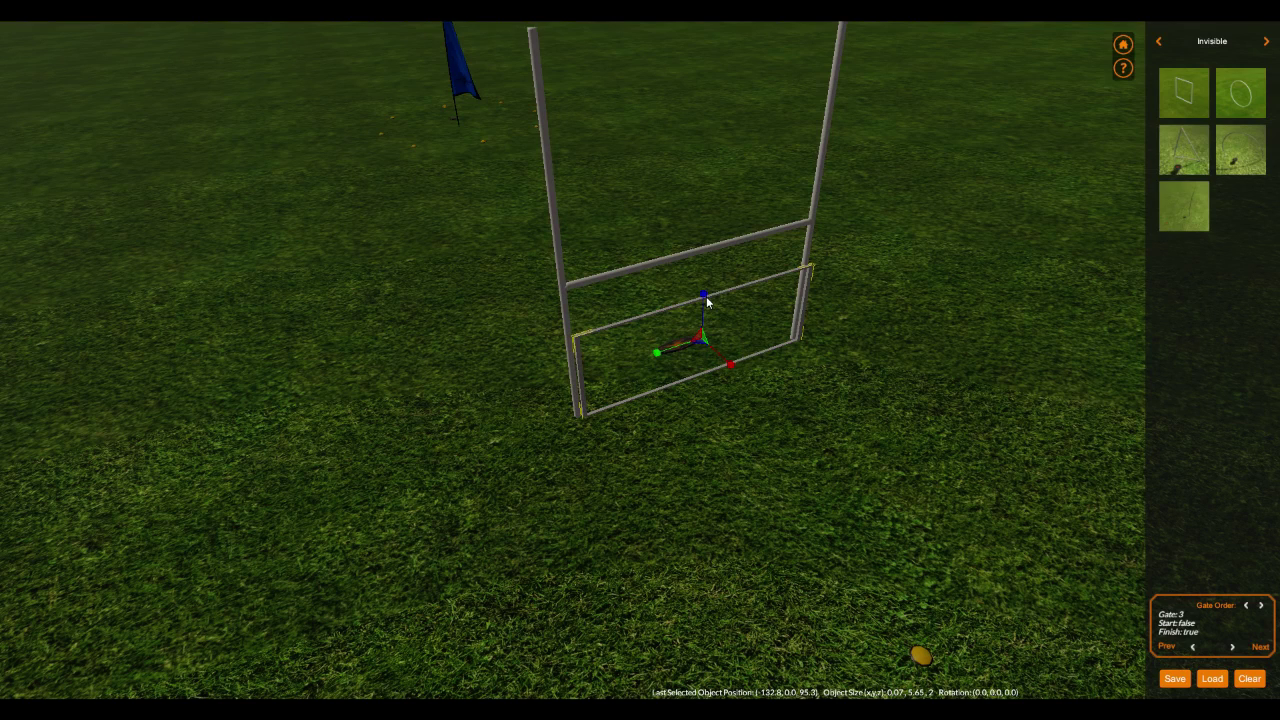
drag(704, 295, 735, 307)
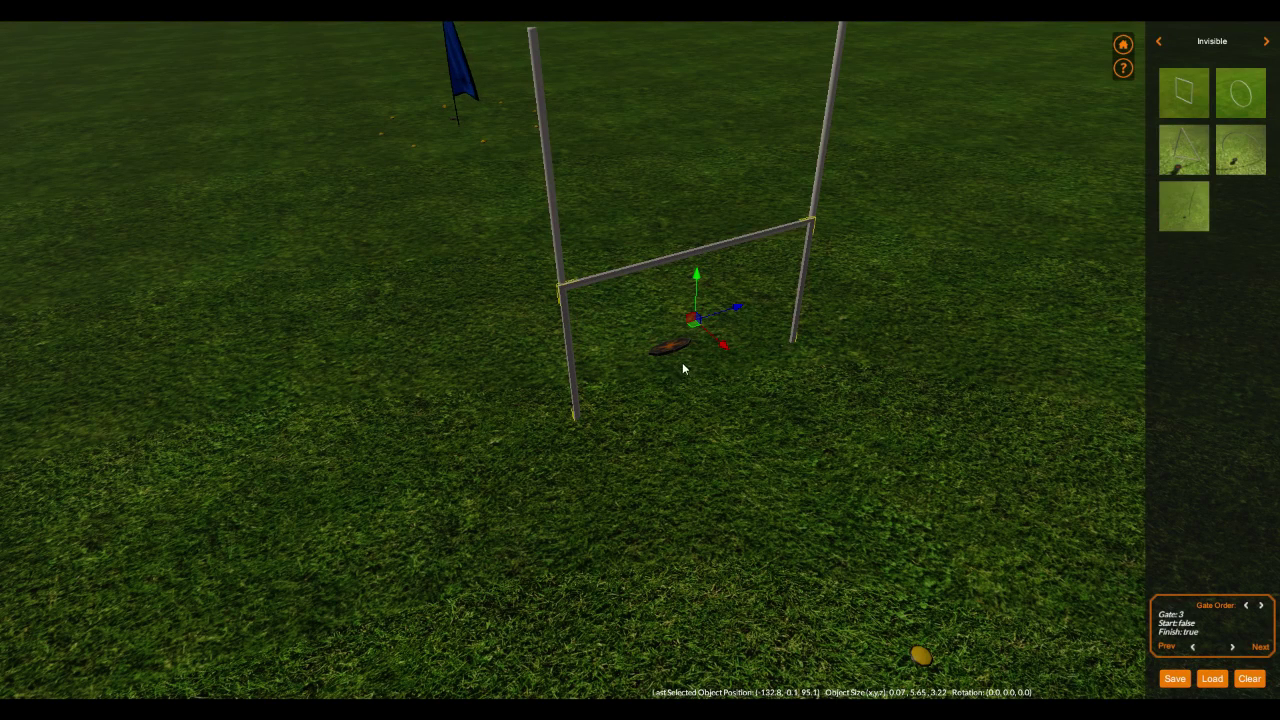
Examine from several sides how the stretched gate lines up with the goalpost's uprights and crossbar
mouse_move(688, 390)
middle_down()
mouse_move(717, 394)
mouse_move(697, 397)
middle_up()
right_drag(697, 397, 625, 234)
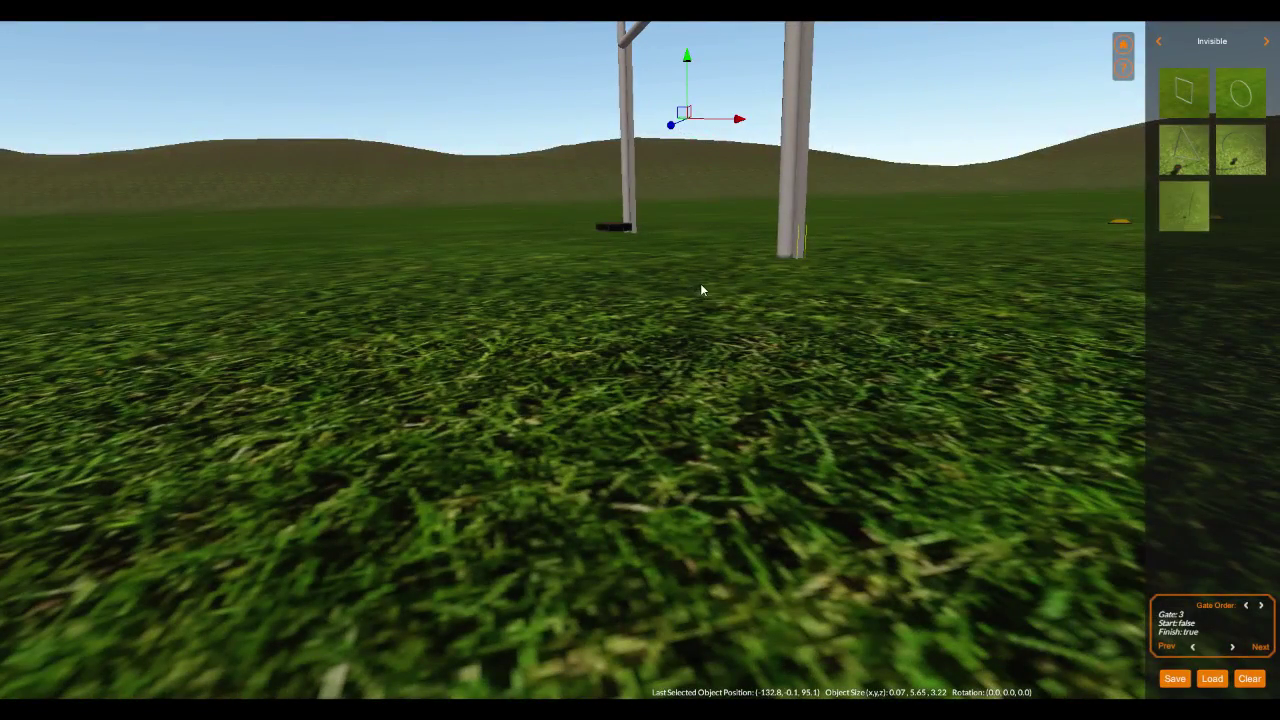
right_drag(765, 270, 877, 478)
scroll(826, 500, down, 3)
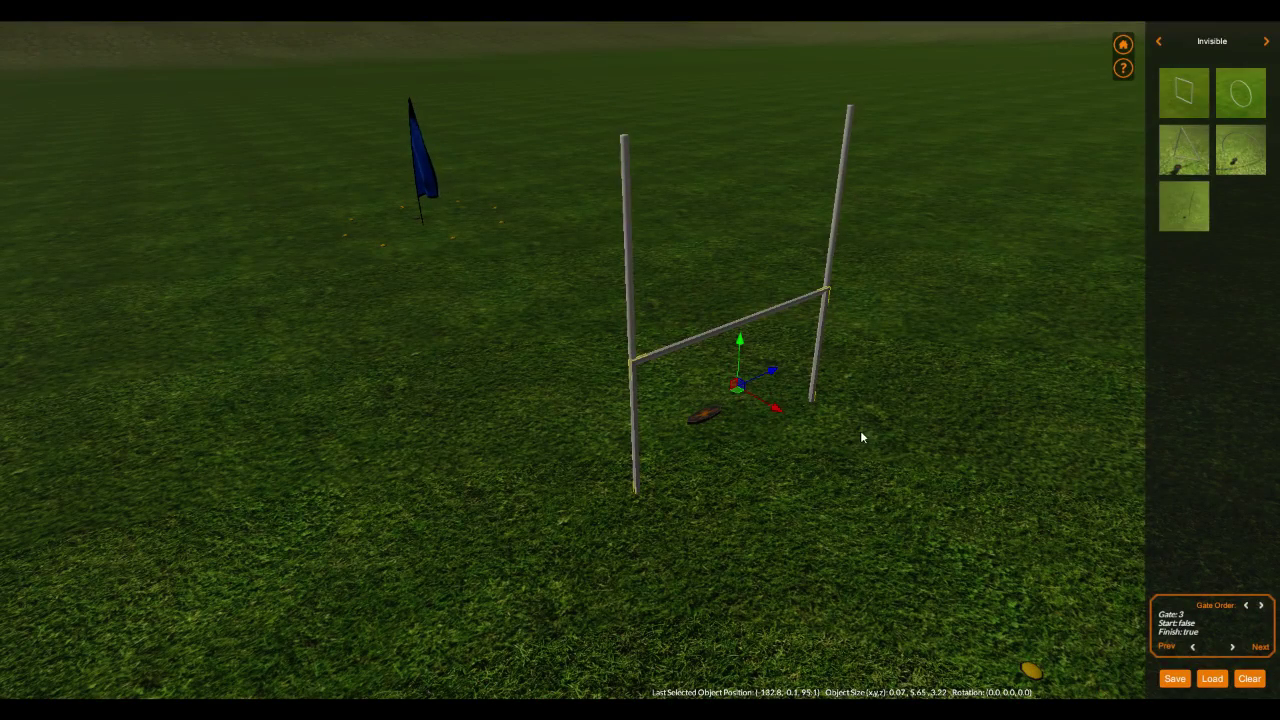
scroll(720, 440, down, 5)
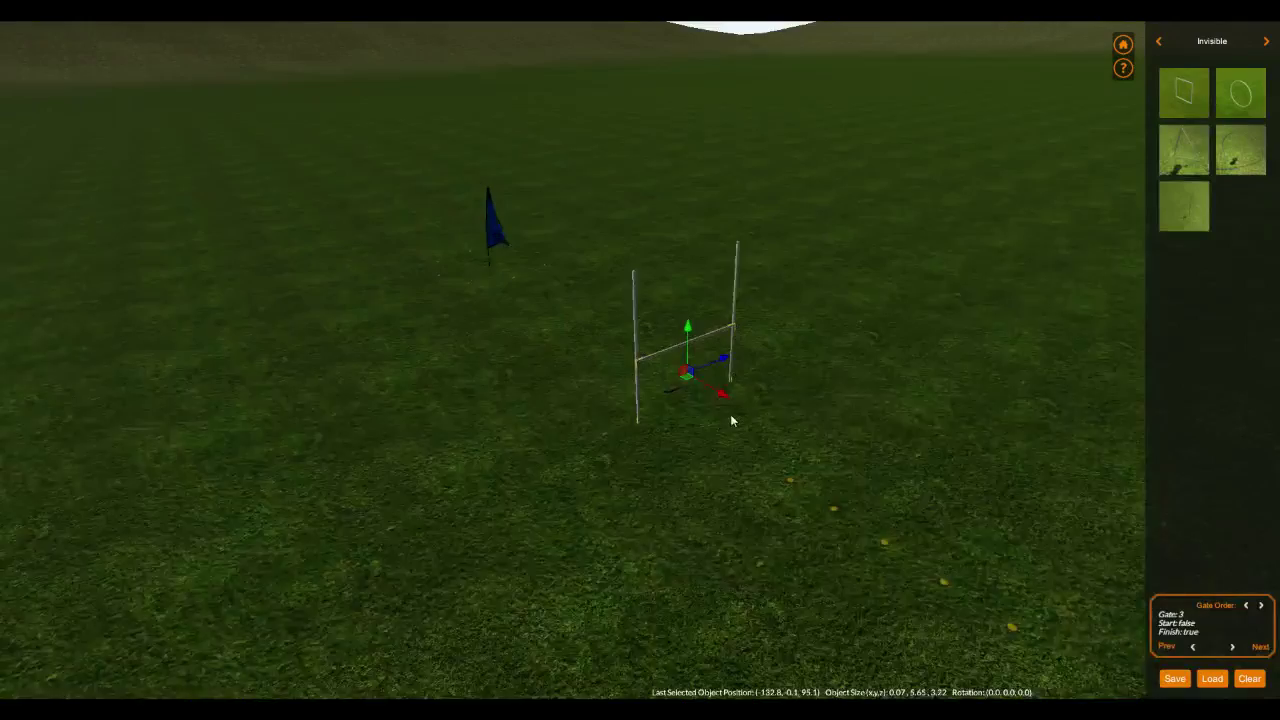
scroll(735, 416, up, 5)
right_drag(741, 457, 854, 472)
key(a)
key(d)
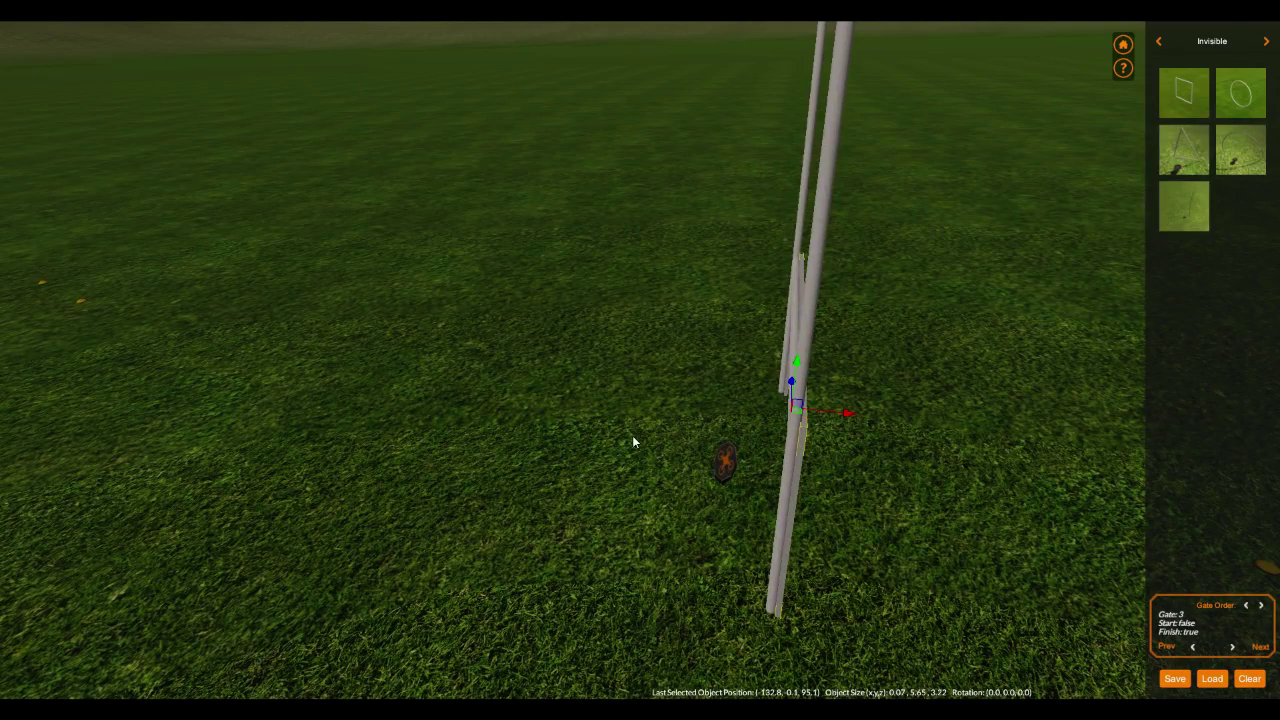
key(d)
right_drag(906, 500, 783, 465)
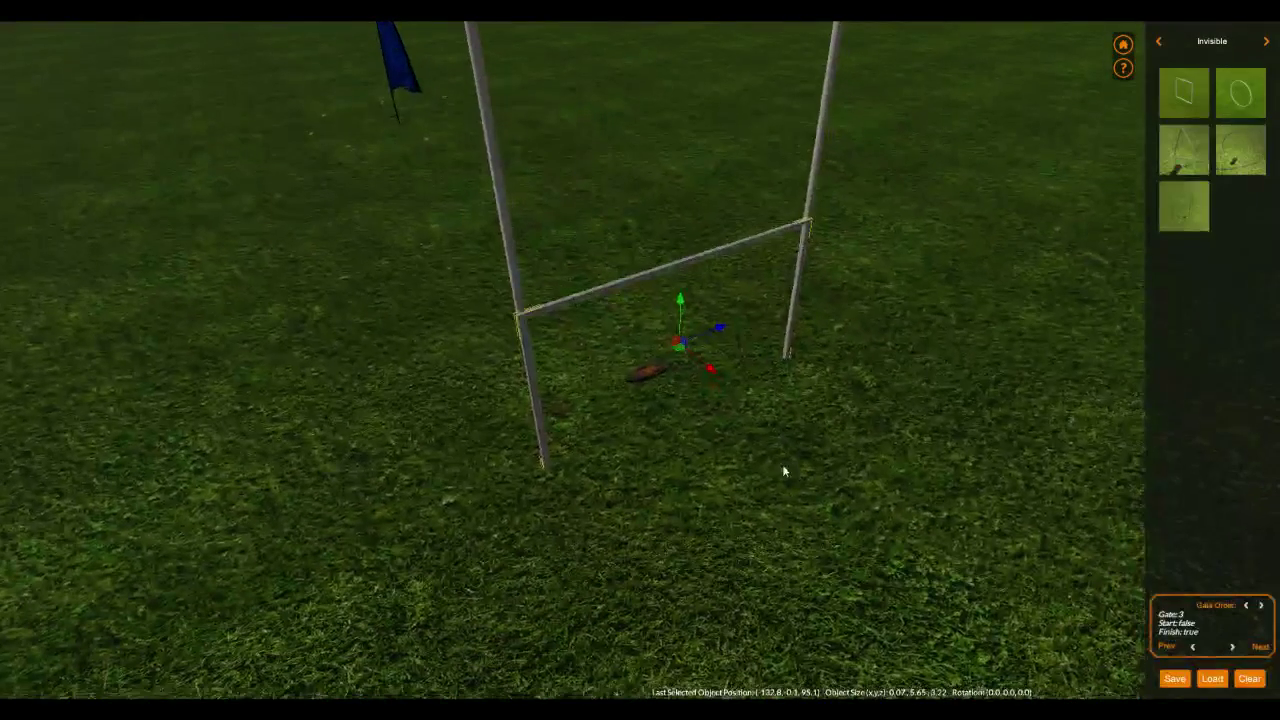
Place a second invisible square gate on the ground between the goalpost's uprights
click(782, 464)
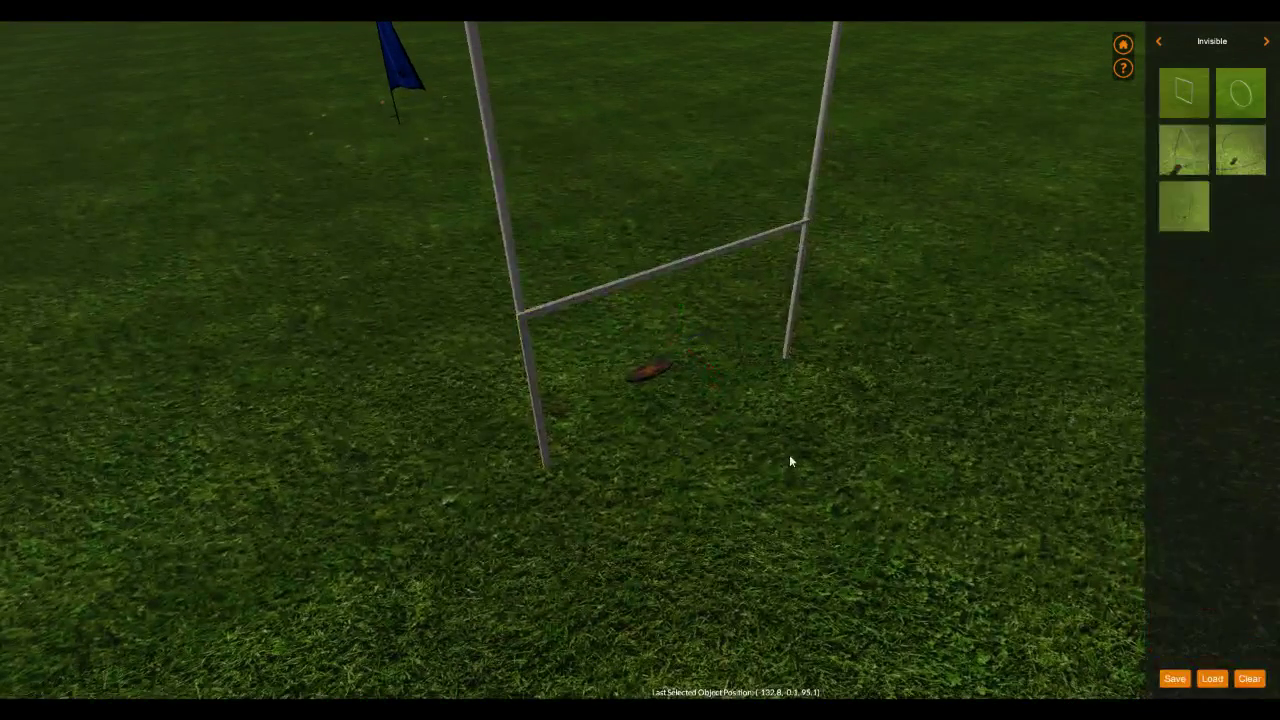
click(1186, 90)
click(666, 410)
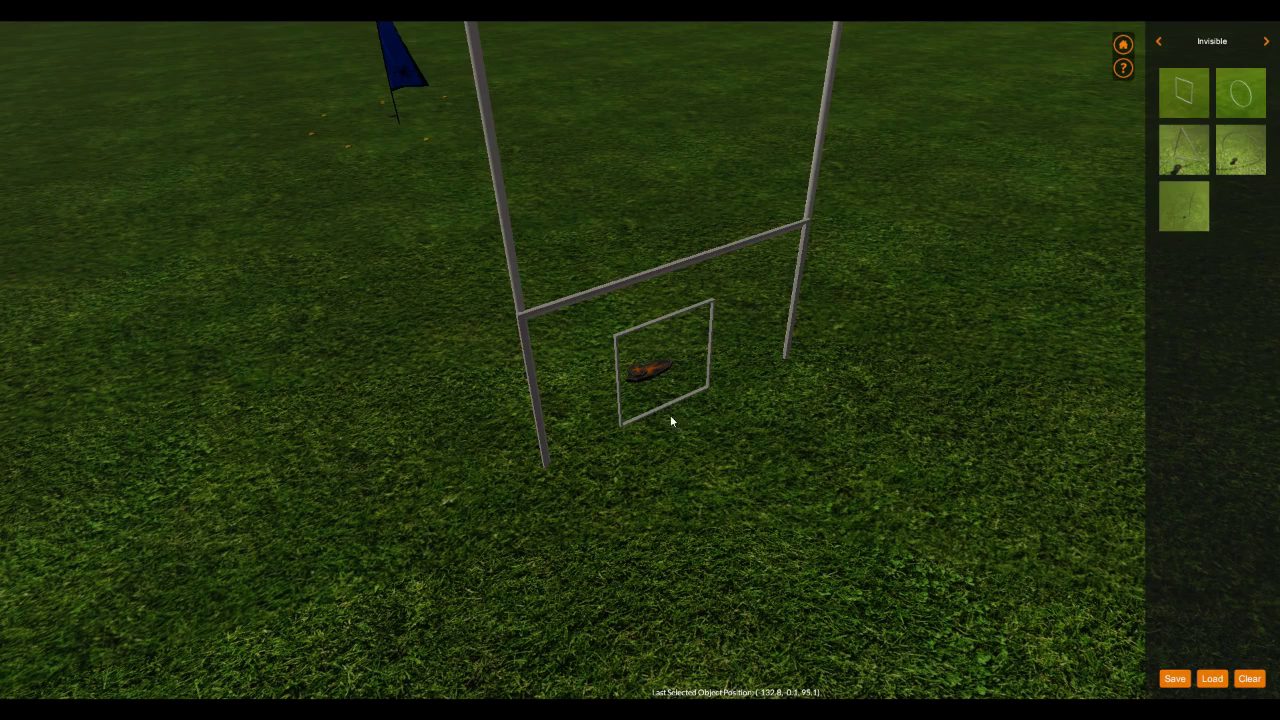
Raise the second invisible gate above the goalpost's crossbar to a height of about 4.2
click(671, 410)
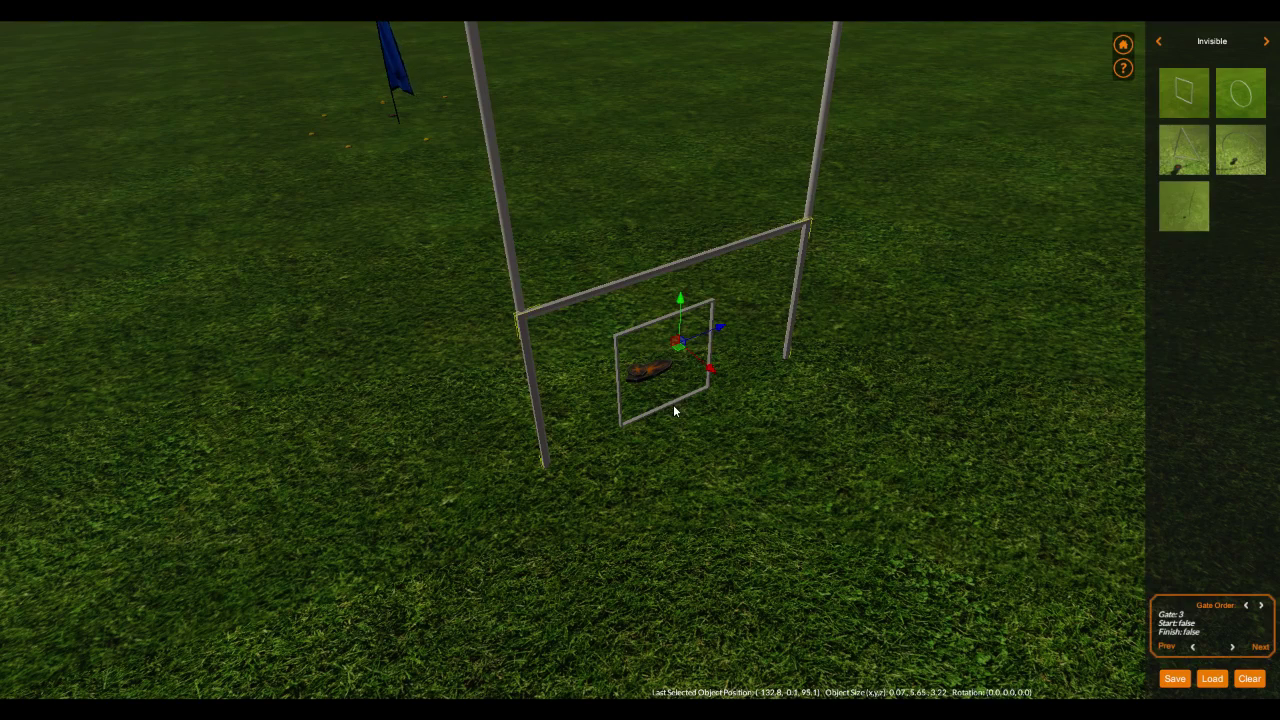
drag(683, 302, 688, 305)
click(700, 307)
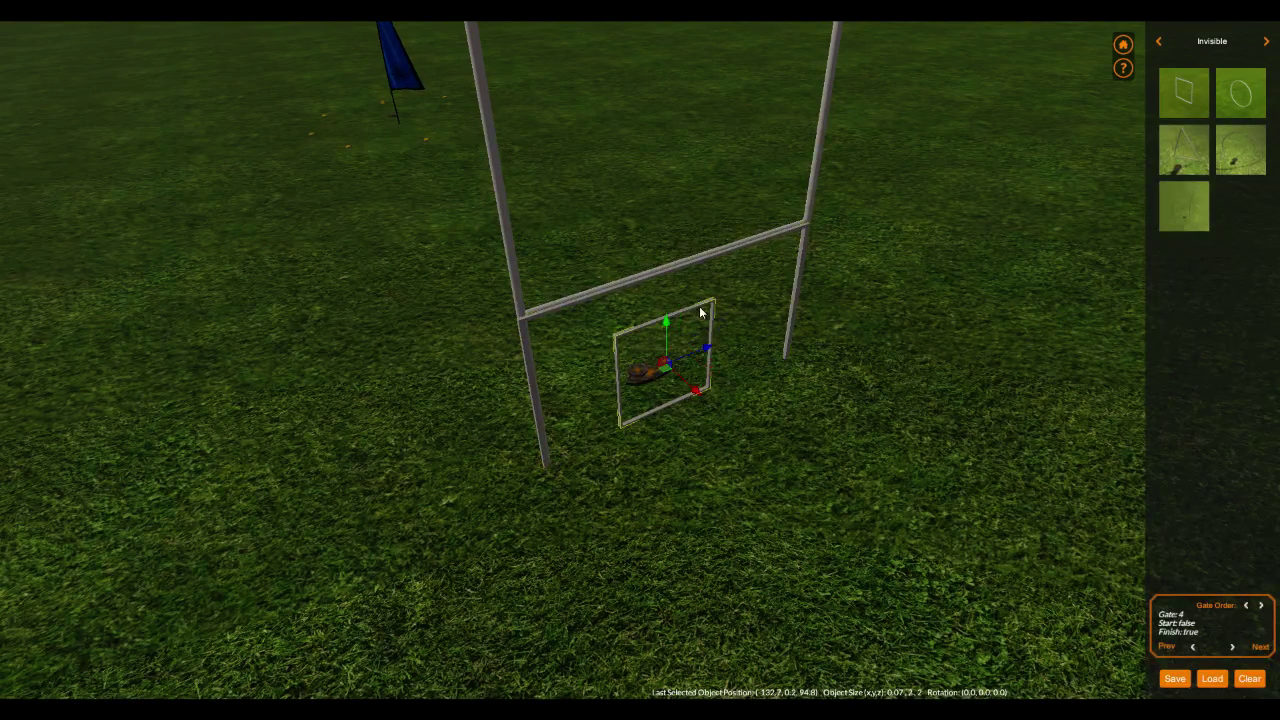
click(678, 333)
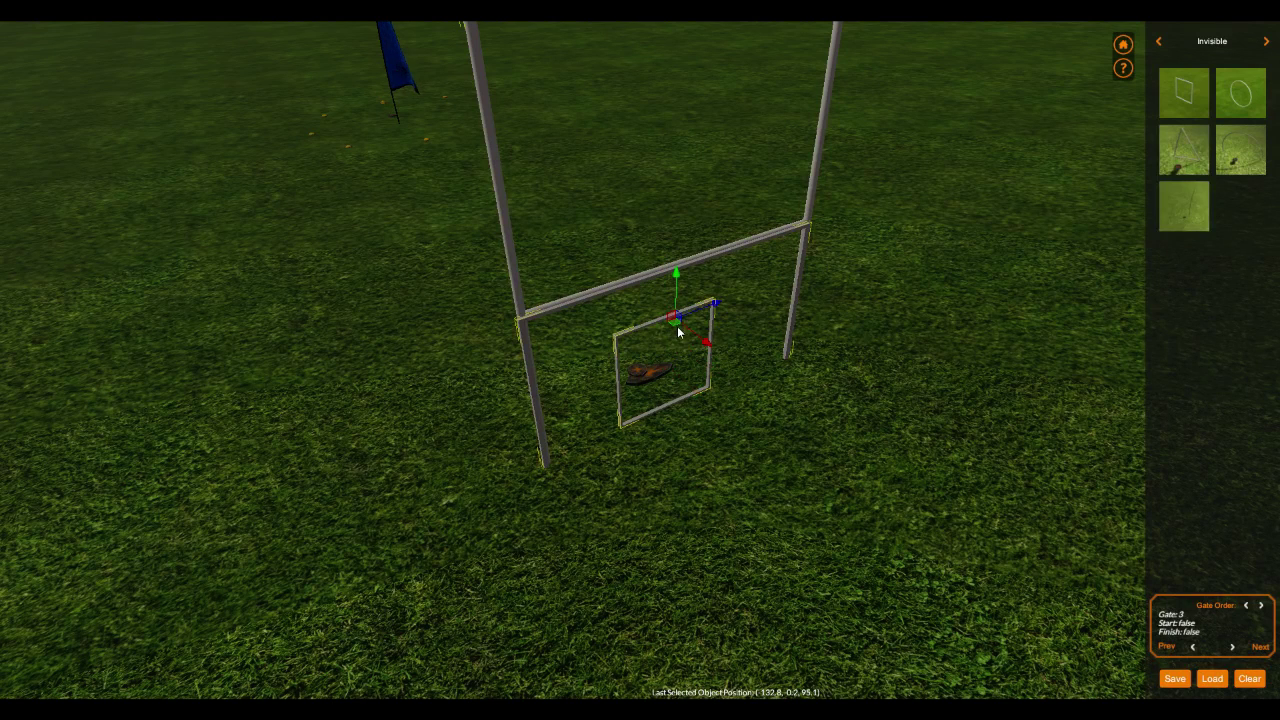
click(678, 333)
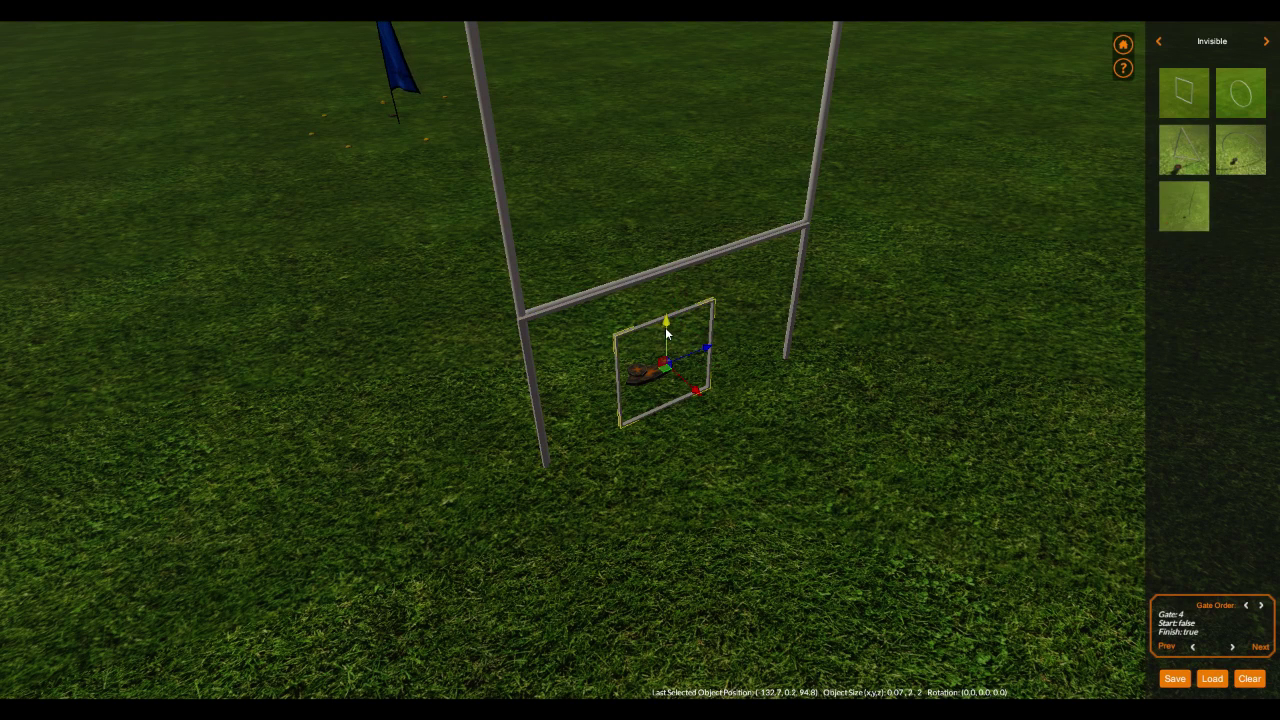
drag(666, 333, 654, 75)
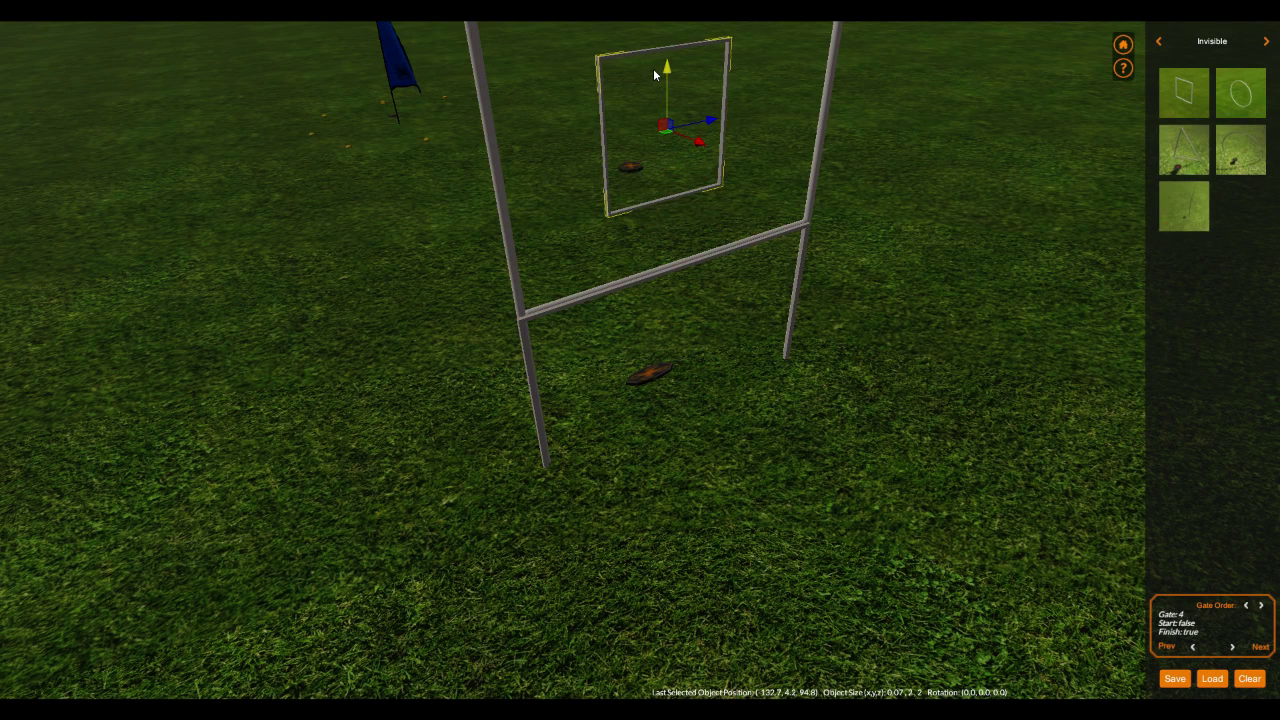
Rotate the upper gate about 181.1 degrees around its vertical axis and align it with the goalpost at X about -132.9
key(e)
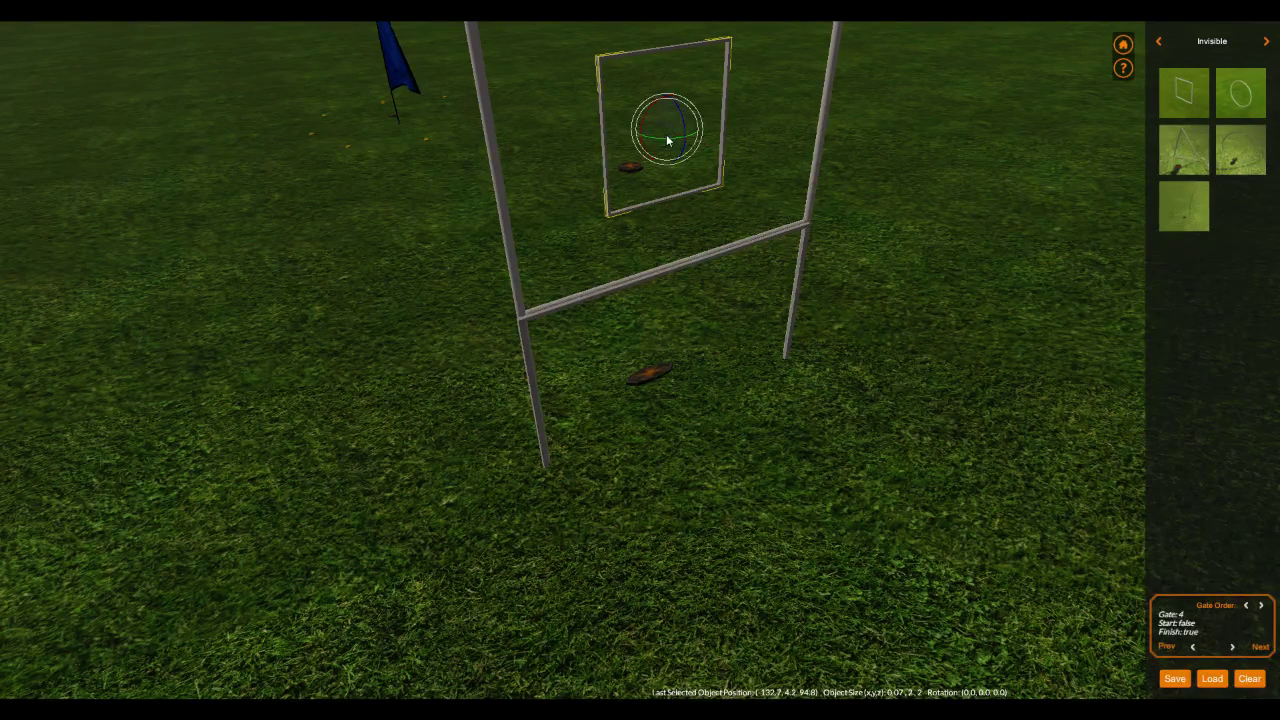
drag(667, 140, 404, 129)
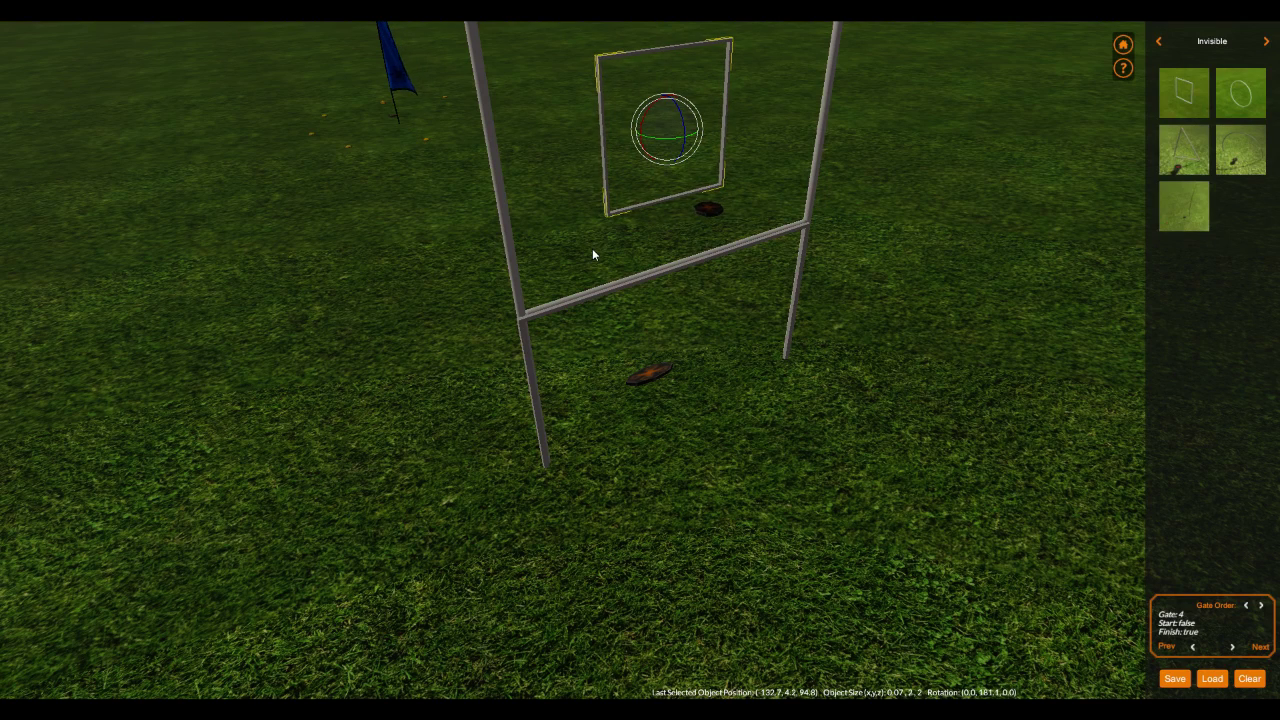
key(w)
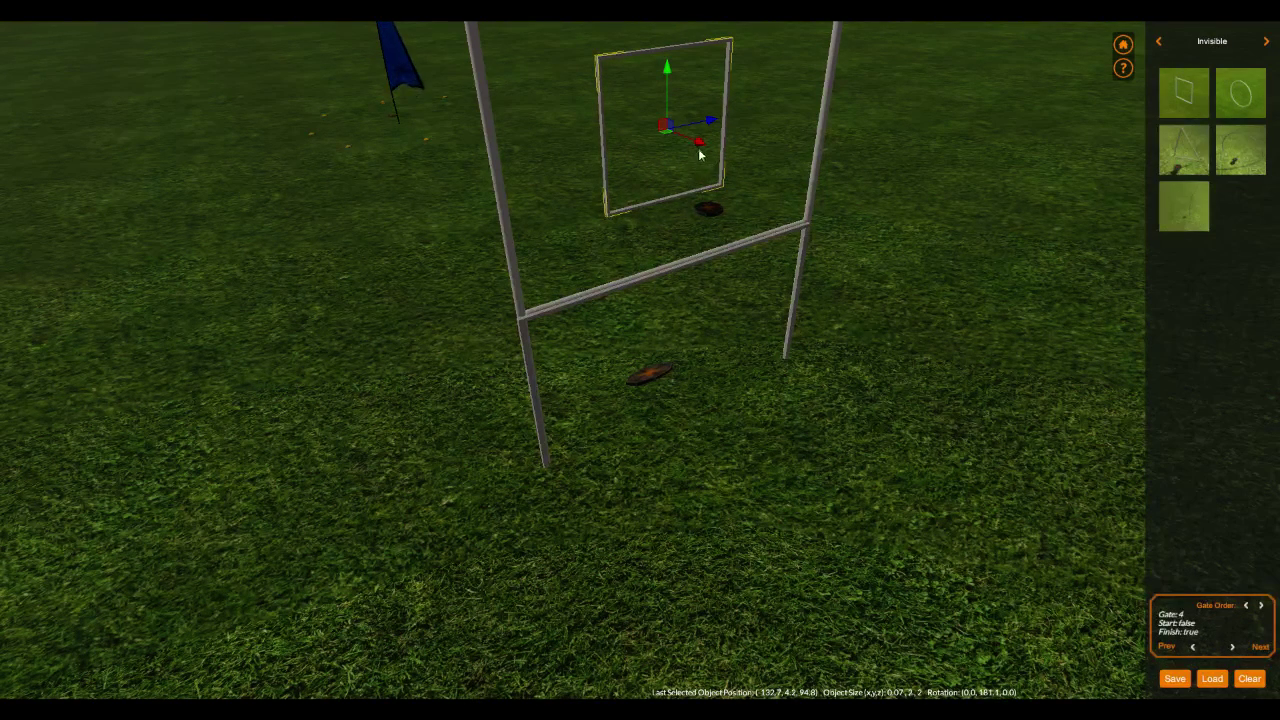
drag(697, 146, 712, 153)
right_drag(720, 345, 591, 370)
key(w)
key(a)
key(d)
key(a)
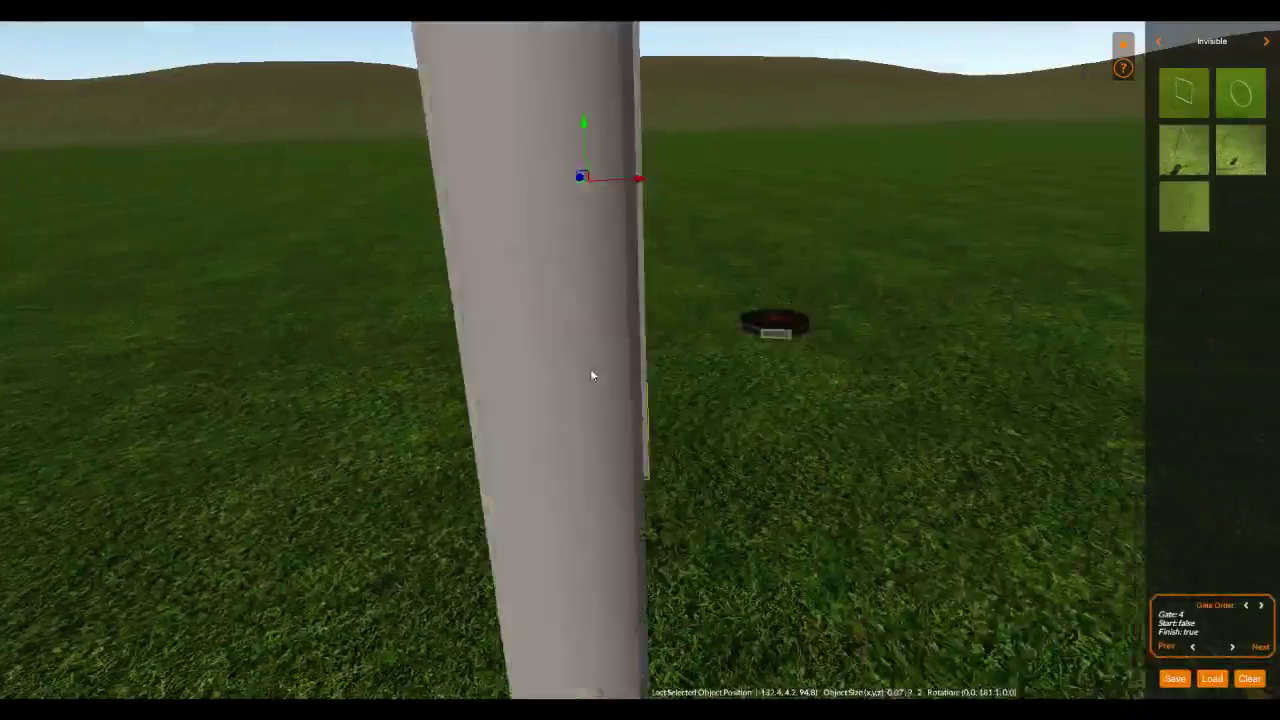
scroll(592, 376, down, 10)
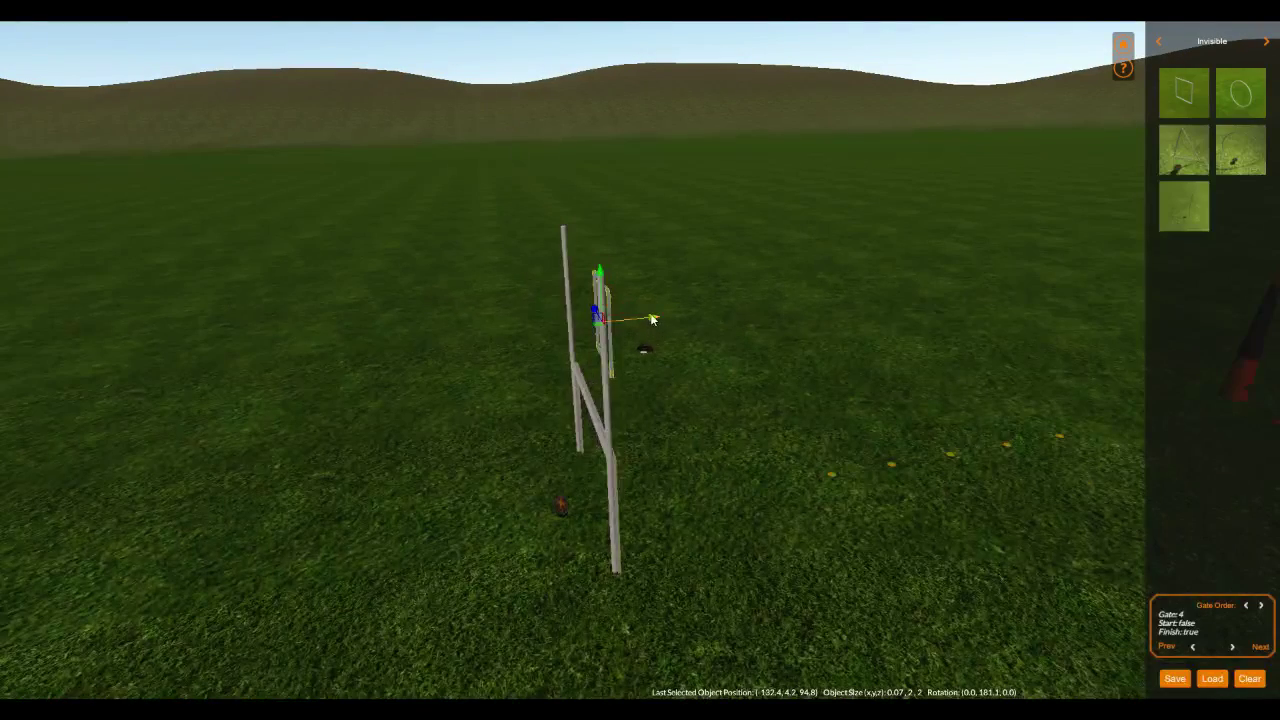
mouse_move(651, 319)
mouse_down()
mouse_move(622, 322)
mouse_move(634, 332)
mouse_up()
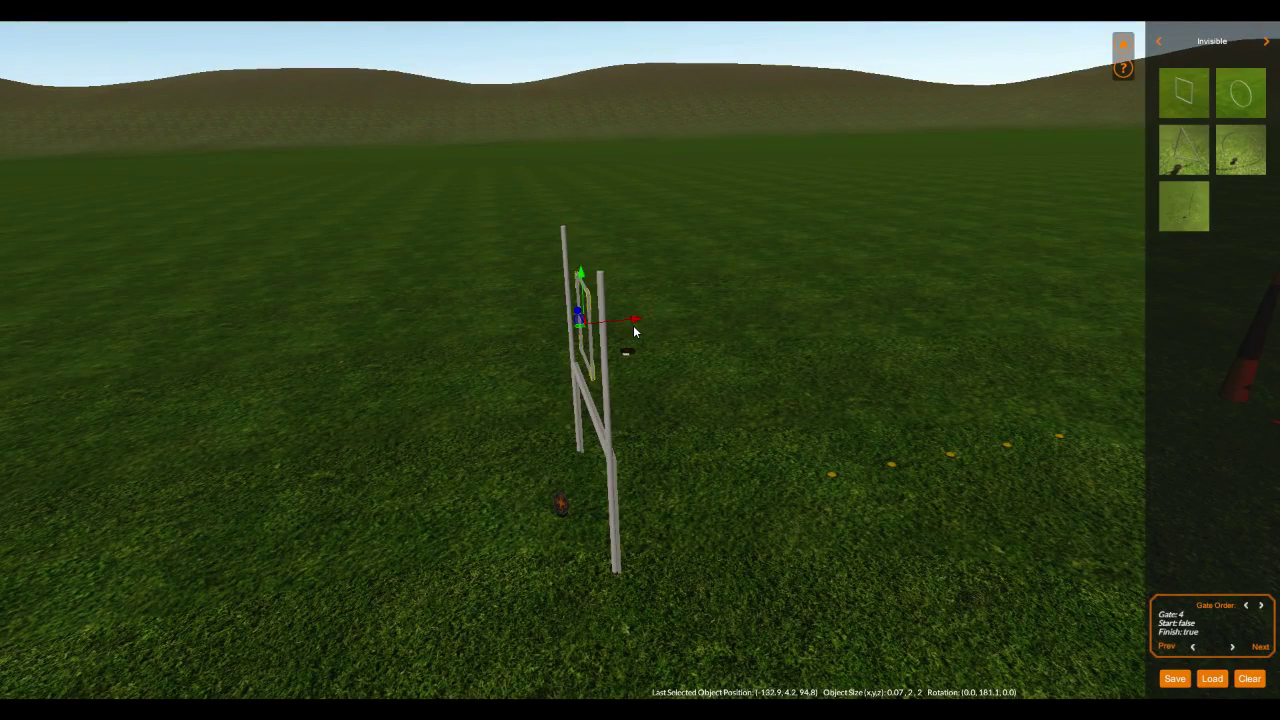
Widen the upper gate to about 5.38 so it spans the distance between the goalpost's uprights
key(a)
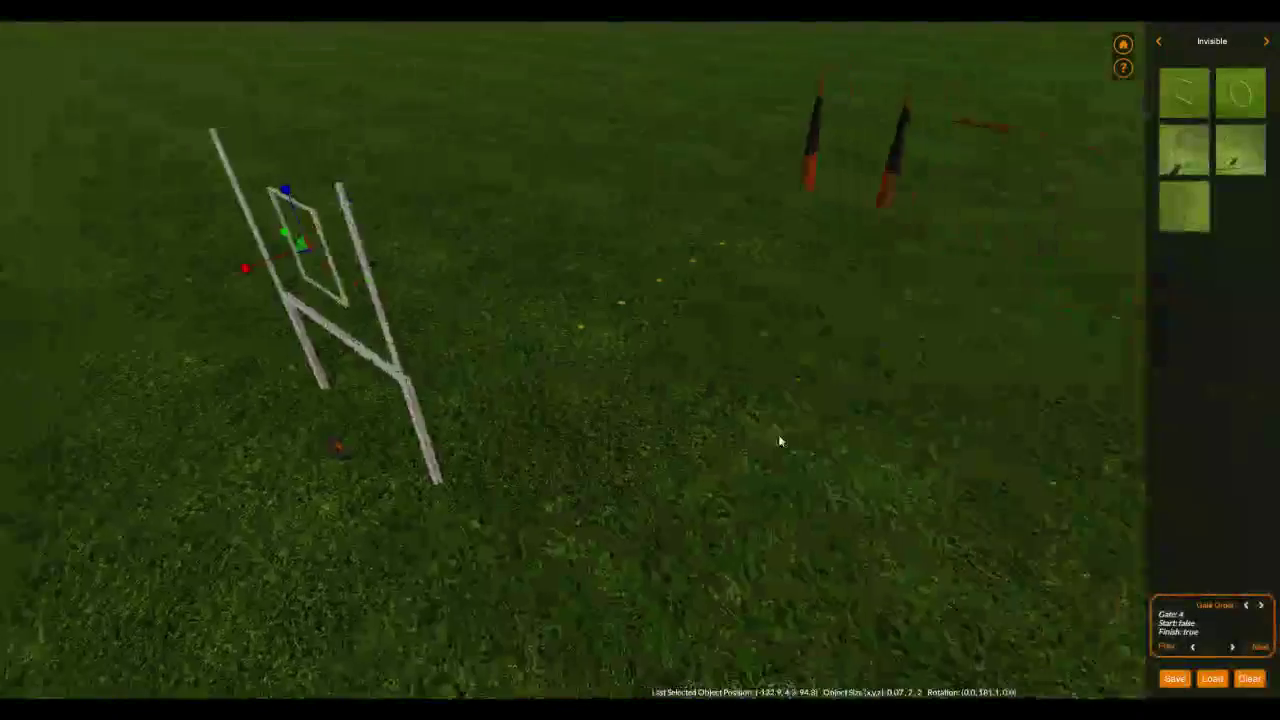
key(a)
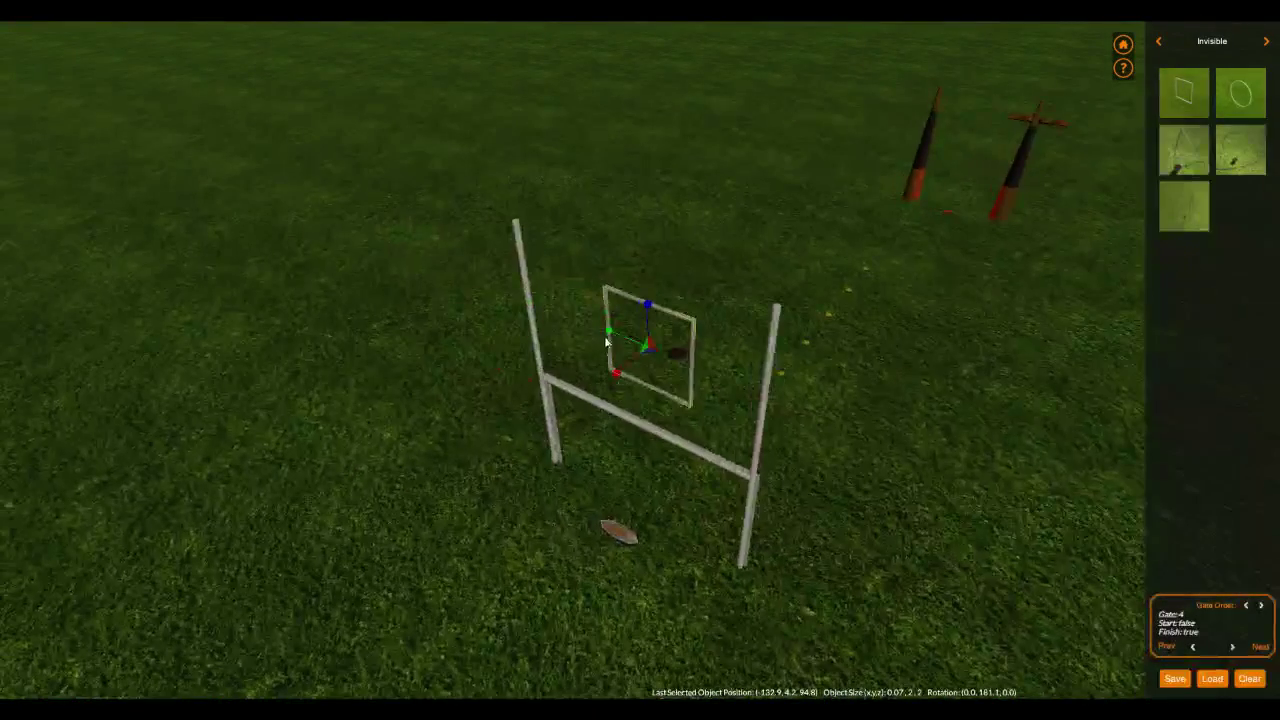
mouse_move(607, 334)
mouse_down()
mouse_move(543, 337)
mouse_move(608, 331)
mouse_up()
key(f)
right_drag(660, 426, 764, 455)
middle_drag(743, 343, 783, 353)
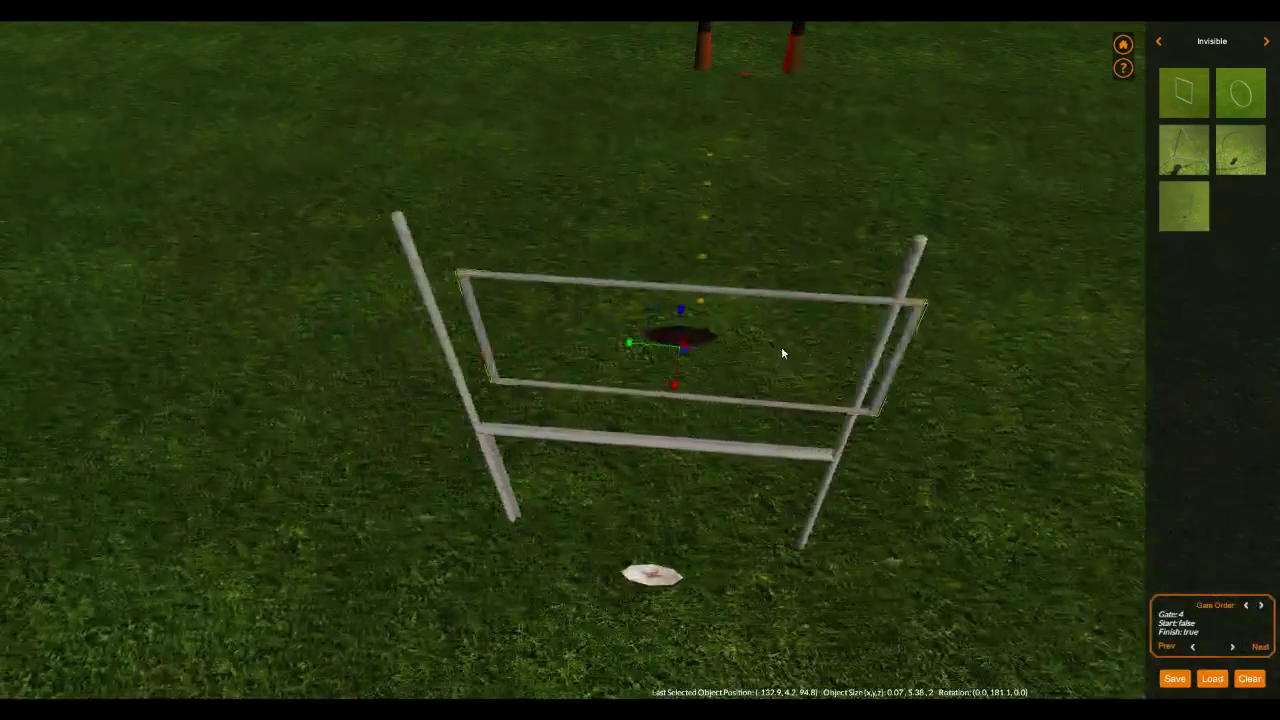
Increase the upper gate's height to about 3.7 and shift it to fit between the uprights above the crossbar
click(612, 346)
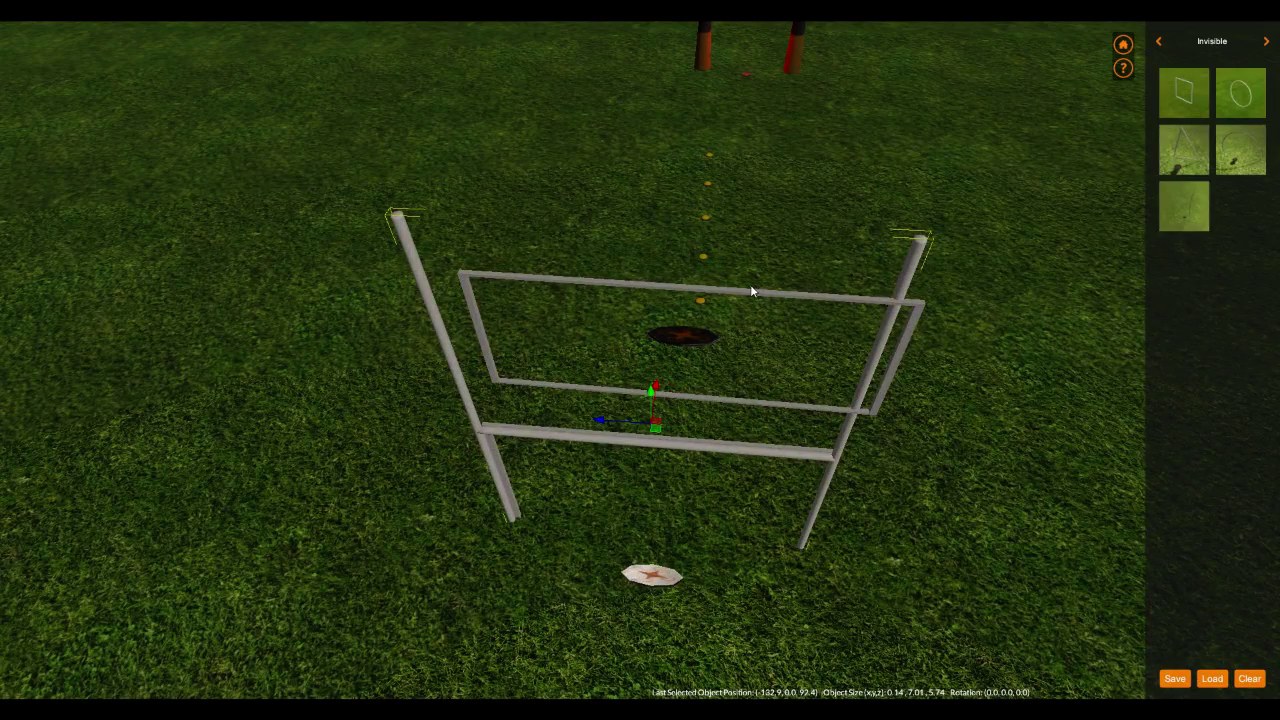
click(903, 326)
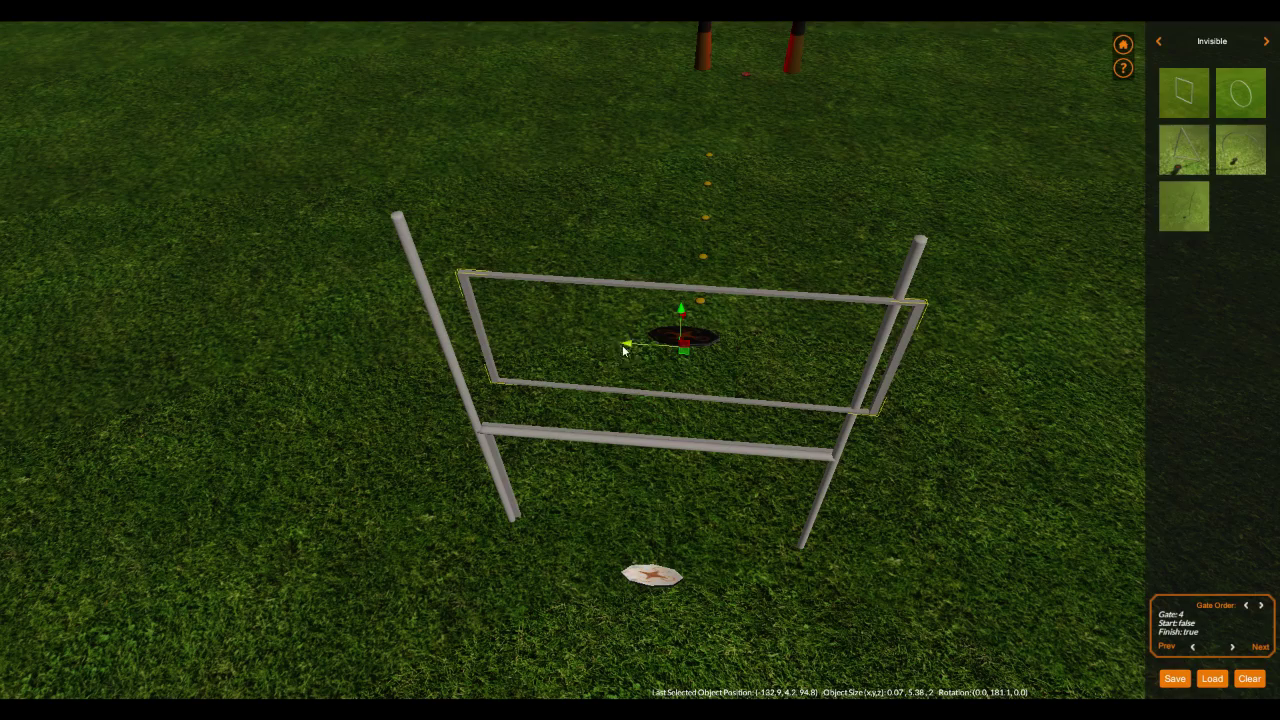
drag(618, 347, 659, 271)
key(r)
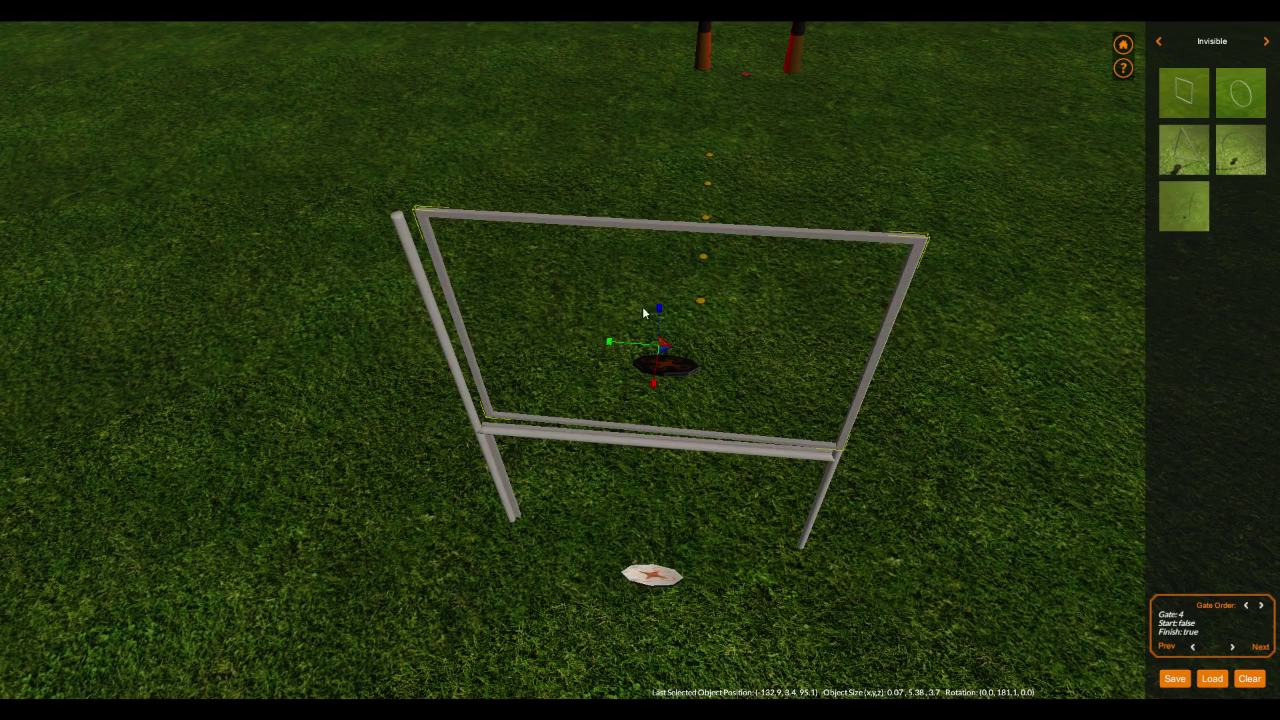
key(w)
drag(622, 346, 654, 319)
scroll(818, 436, down, 3)
middle_drag(969, 512, 694, 432)
ctrl+click(686, 429)
ctrl+click(596, 406)
click(799, 442)
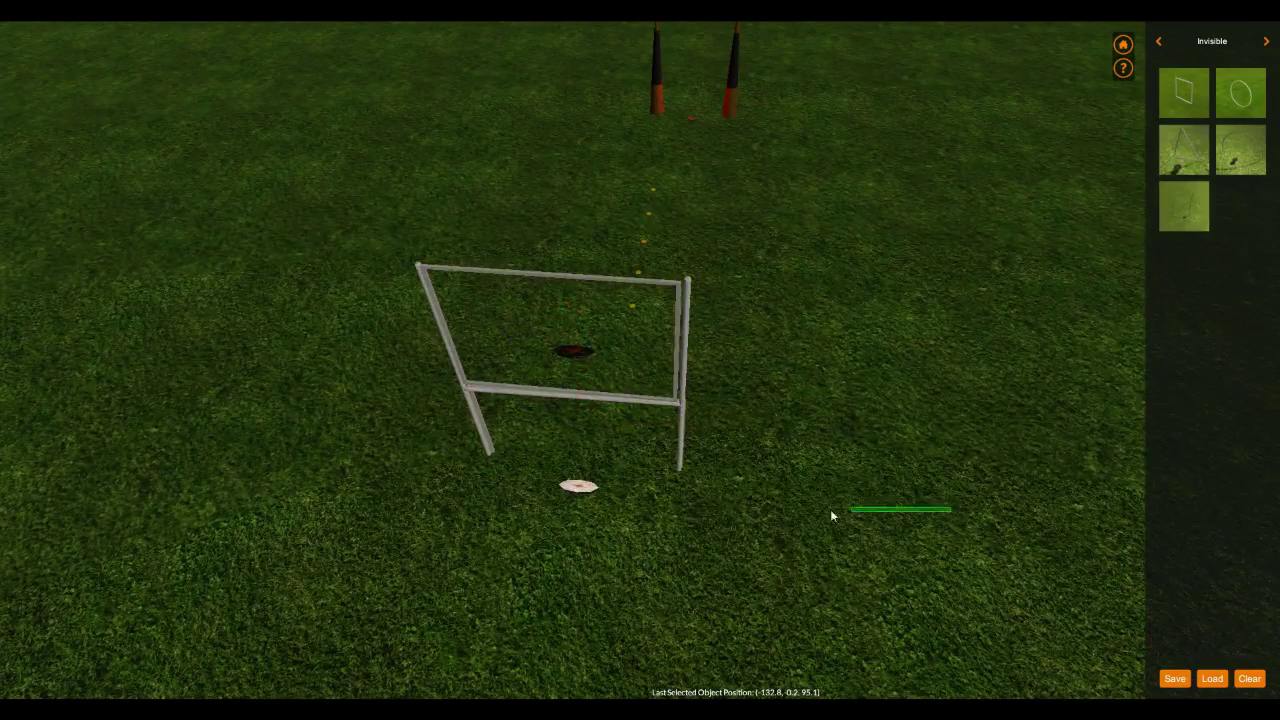
Shift the upper invisible gate to X about -132.9 so it lines up with the goalpost's uprights
right_drag(889, 514, 886, 419)
scroll(840, 443, down, 2)
click(878, 445)
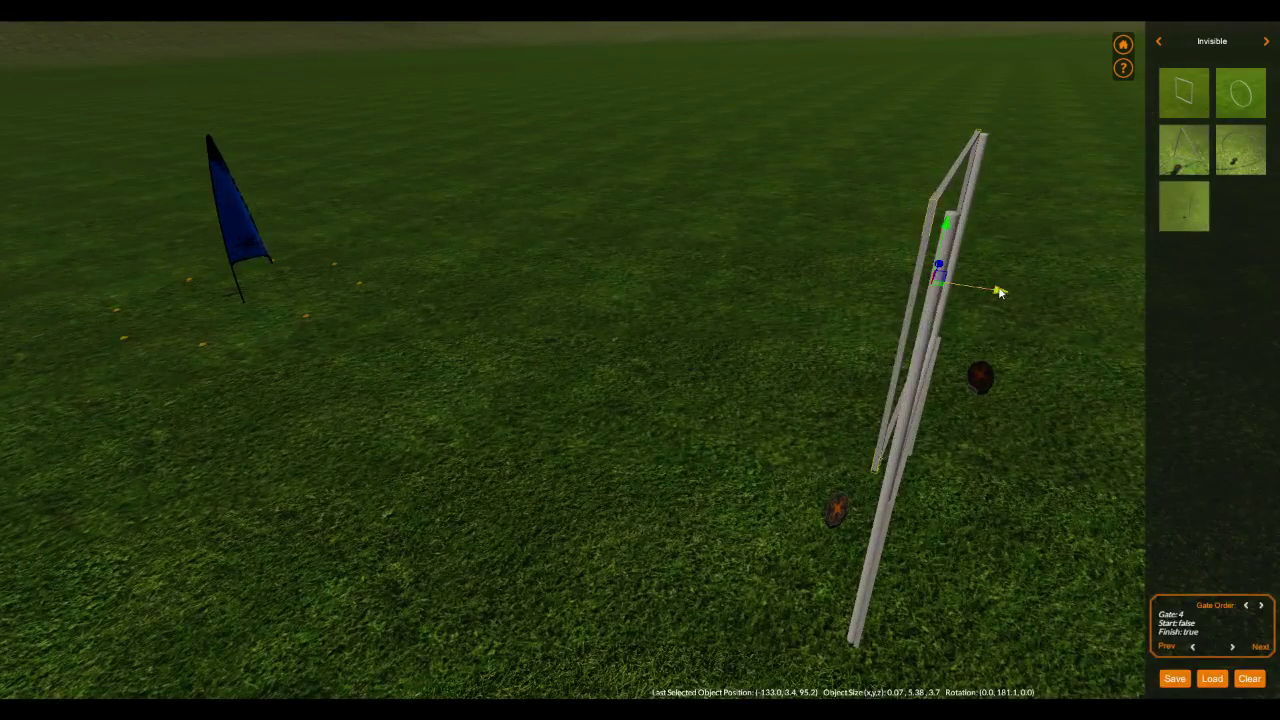
drag(997, 289, 1012, 294)
click(592, 423)
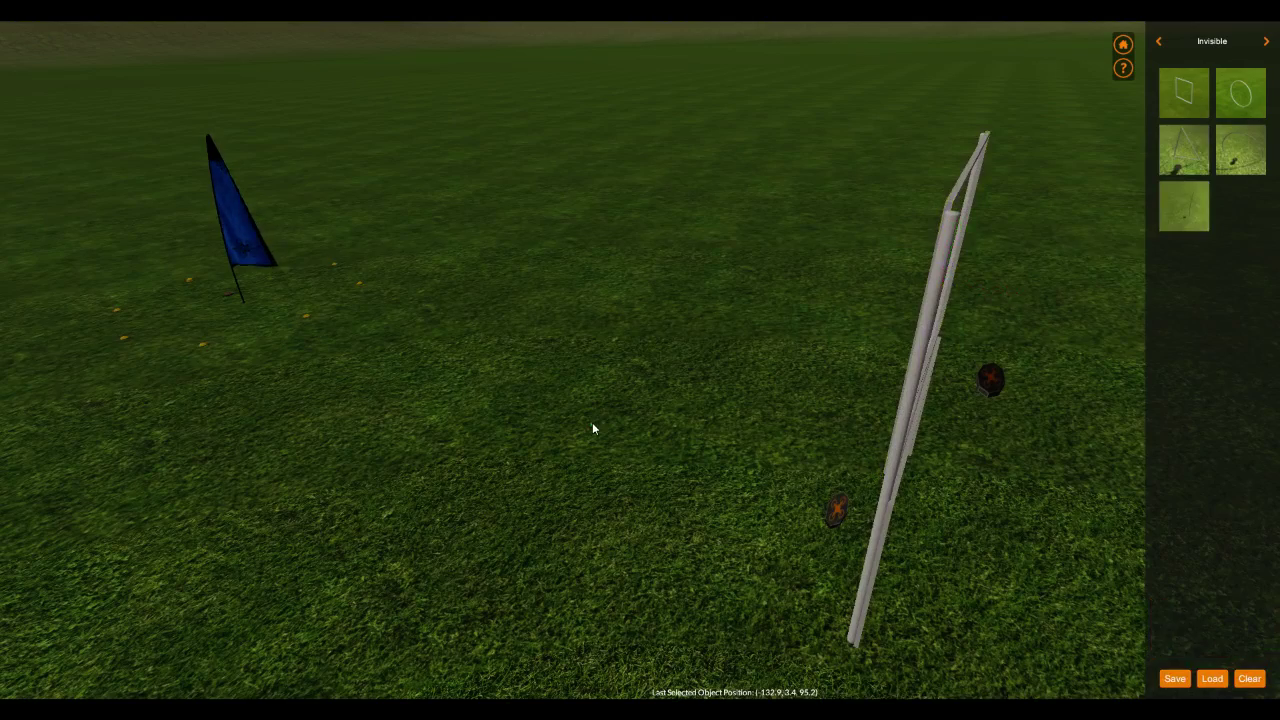
Check the cone gate's order number and set the goalpost's lower invisible gate to gate 2
scroll(592, 423, down, 4)
right_drag(787, 548, 646, 494)
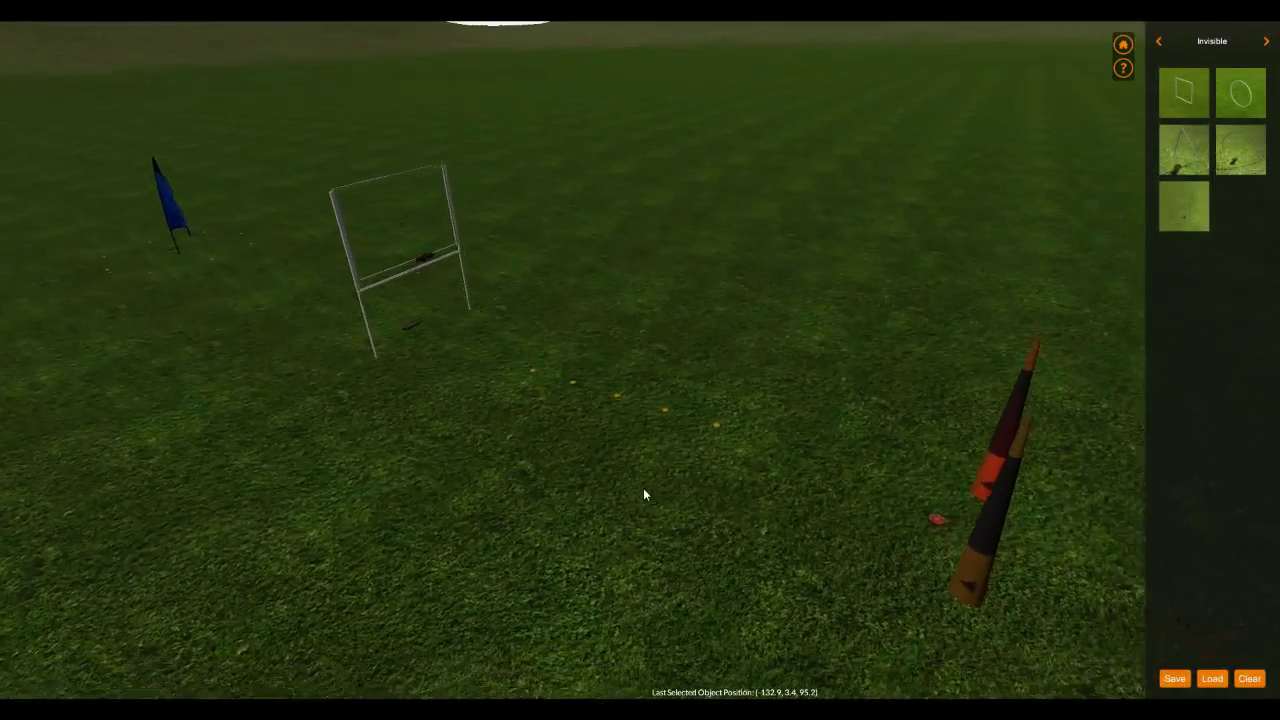
click(1001, 510)
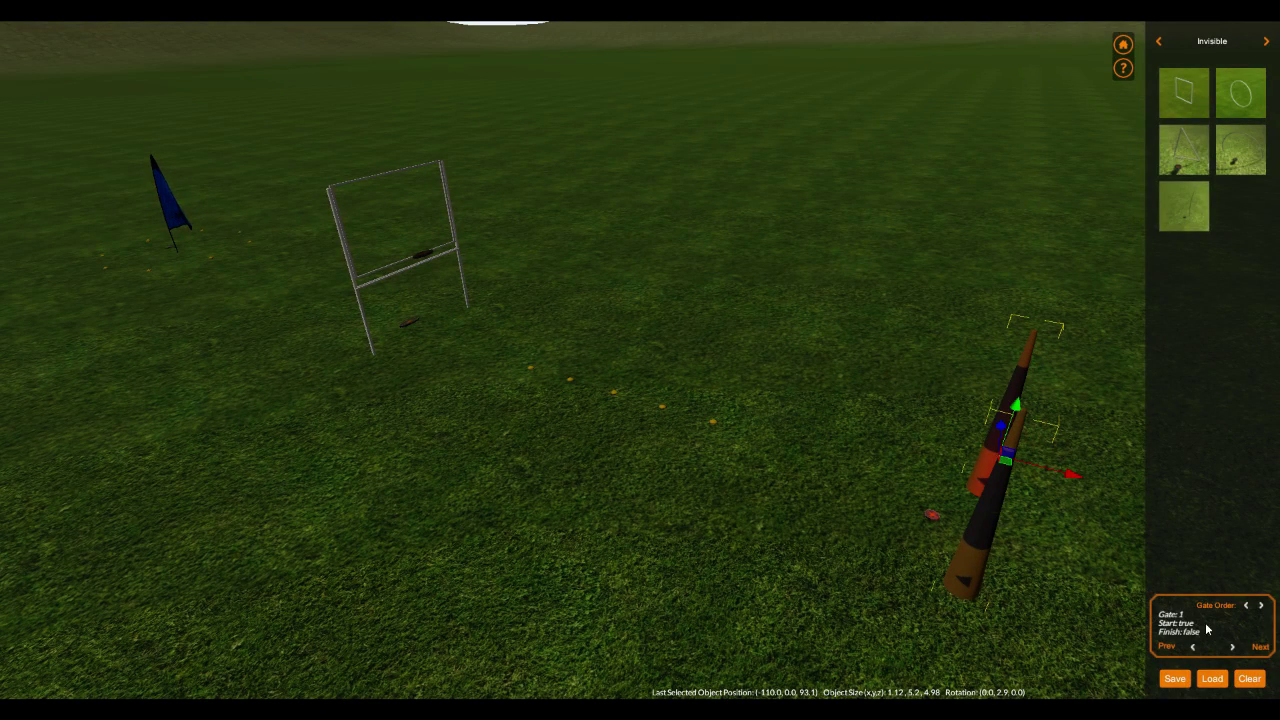
click(411, 329)
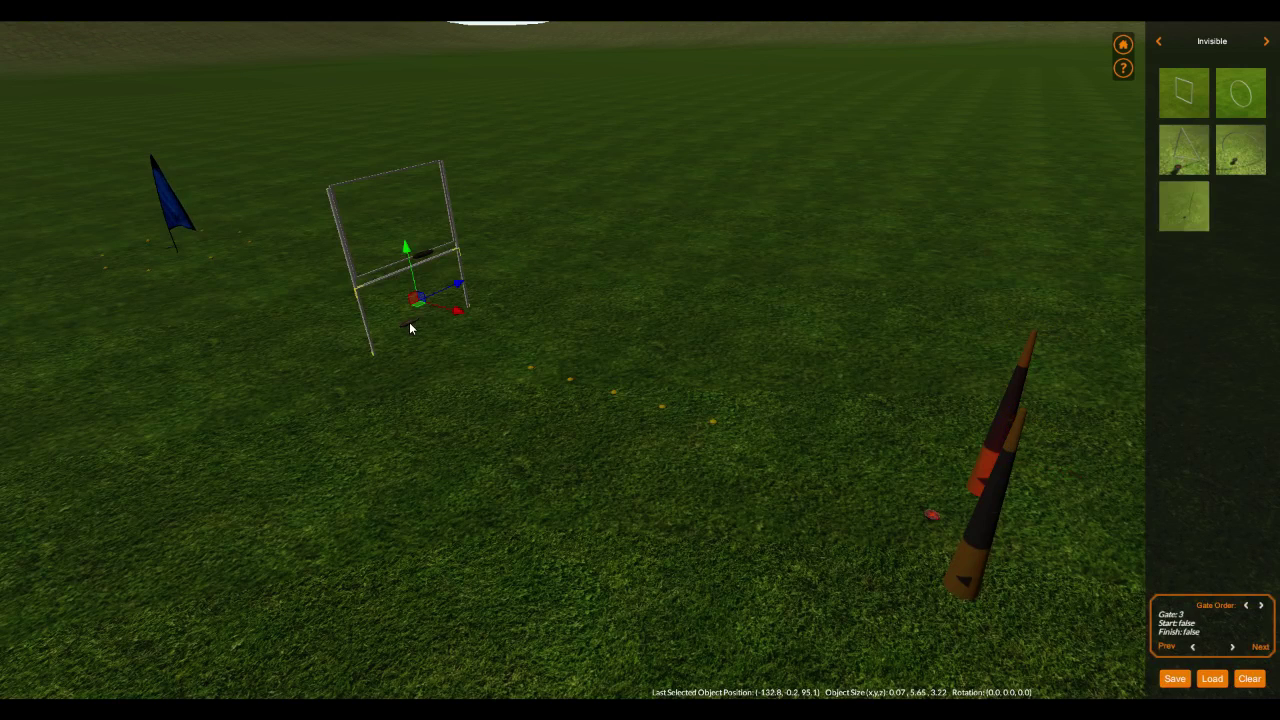
click(1245, 607)
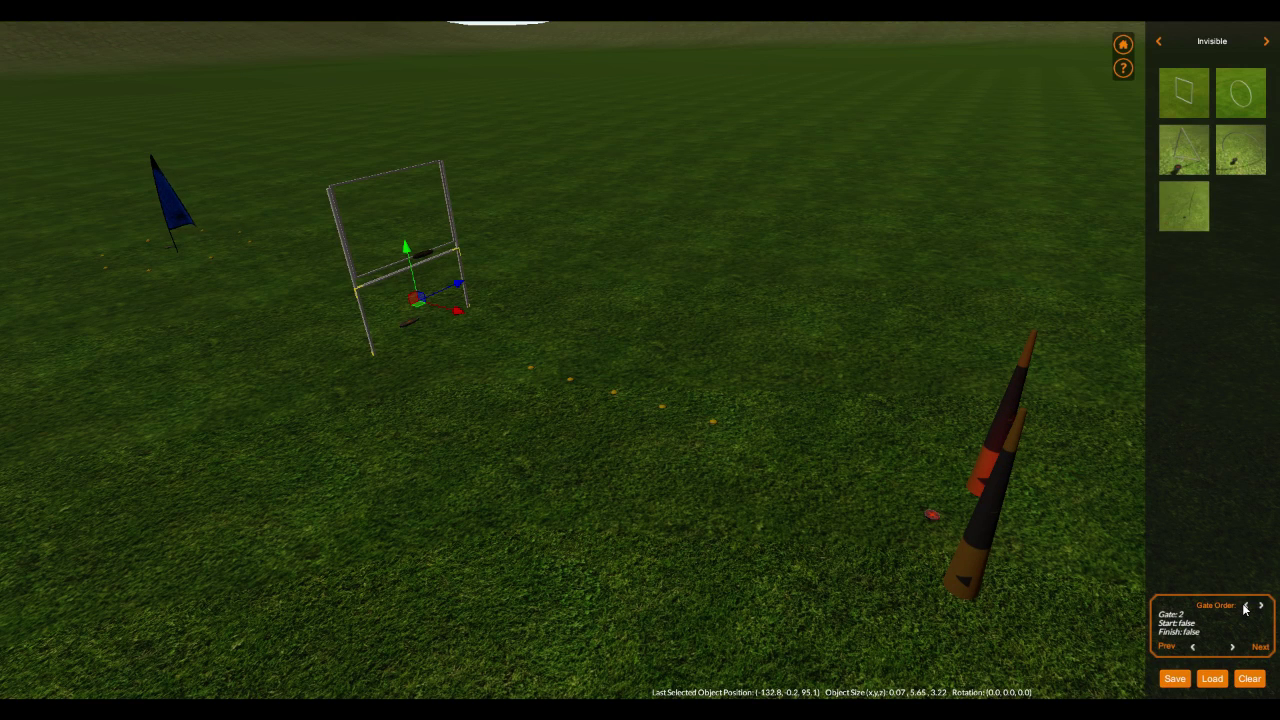
Check the gate order numbers of the blue flag and the goalpost's upper invisible gate
click(182, 224)
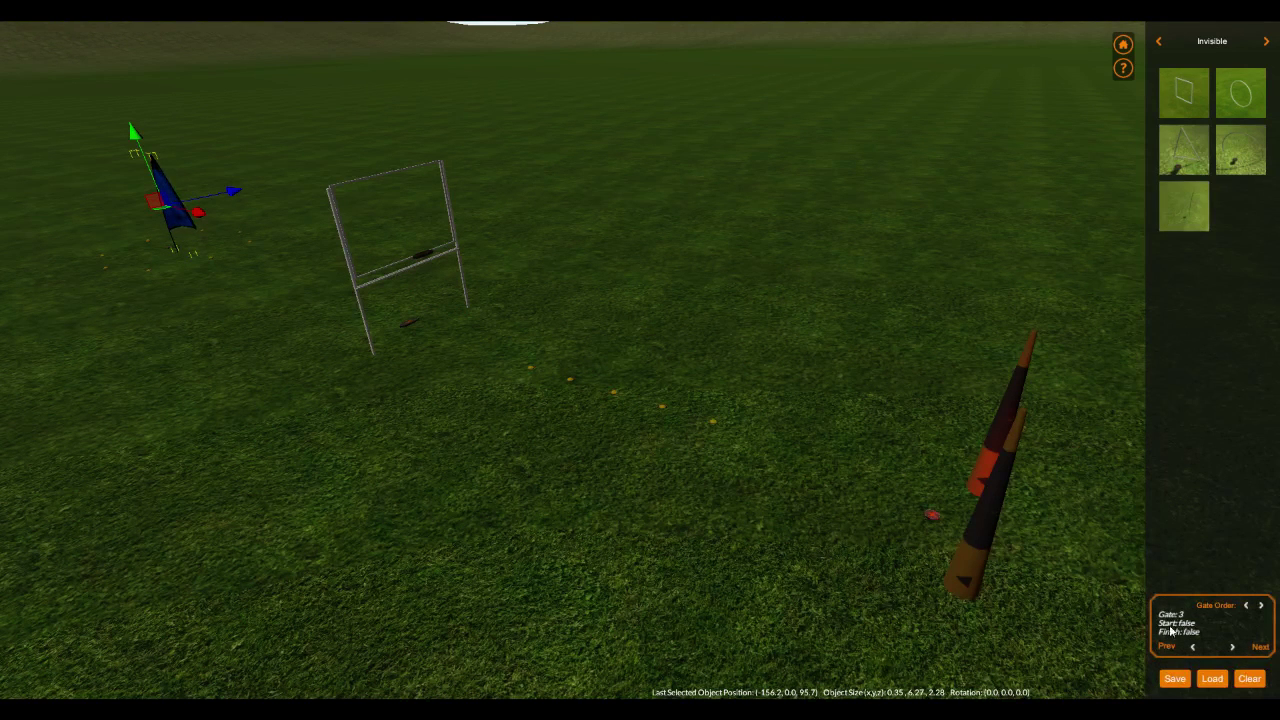
click(420, 255)
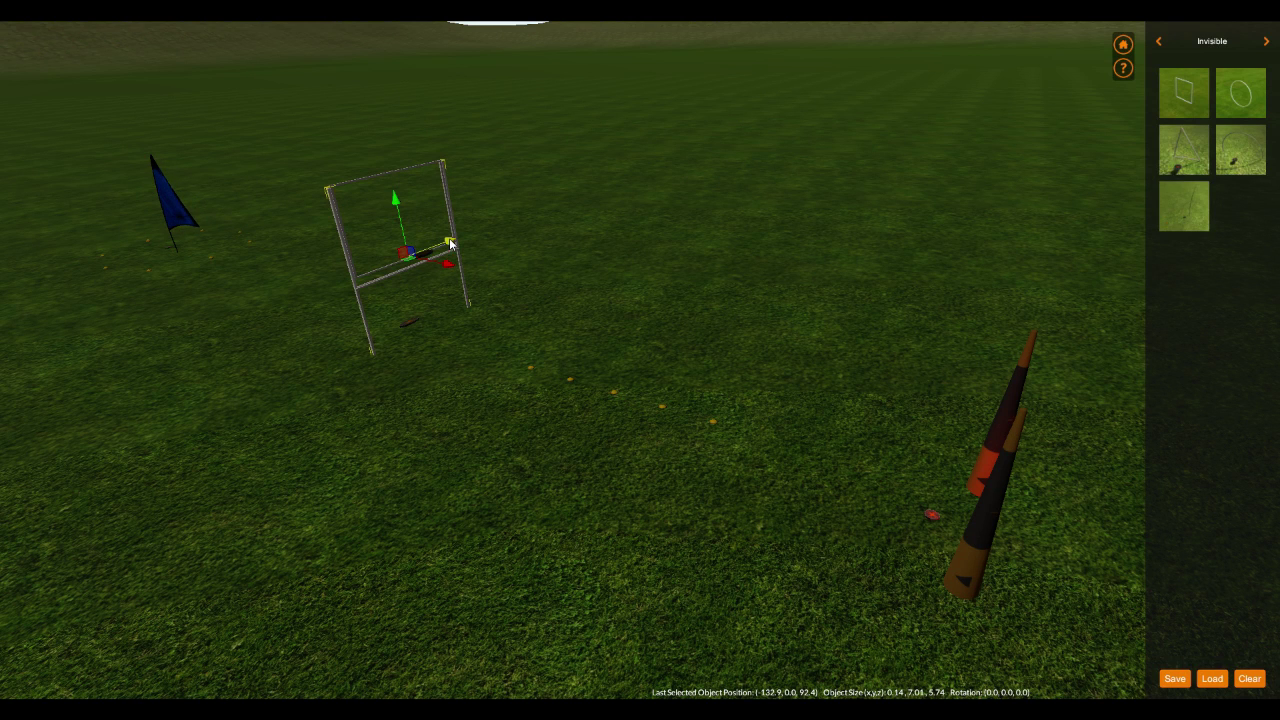
click(451, 231)
click(1184, 622)
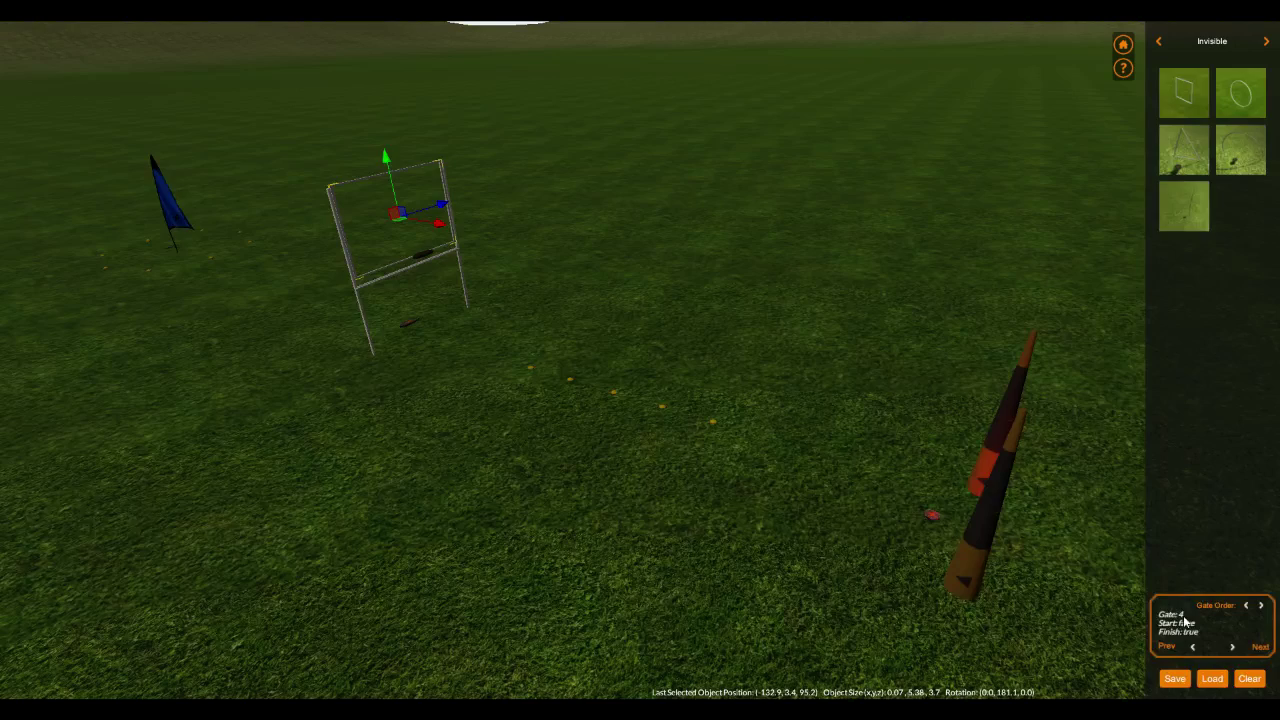
click(740, 528)
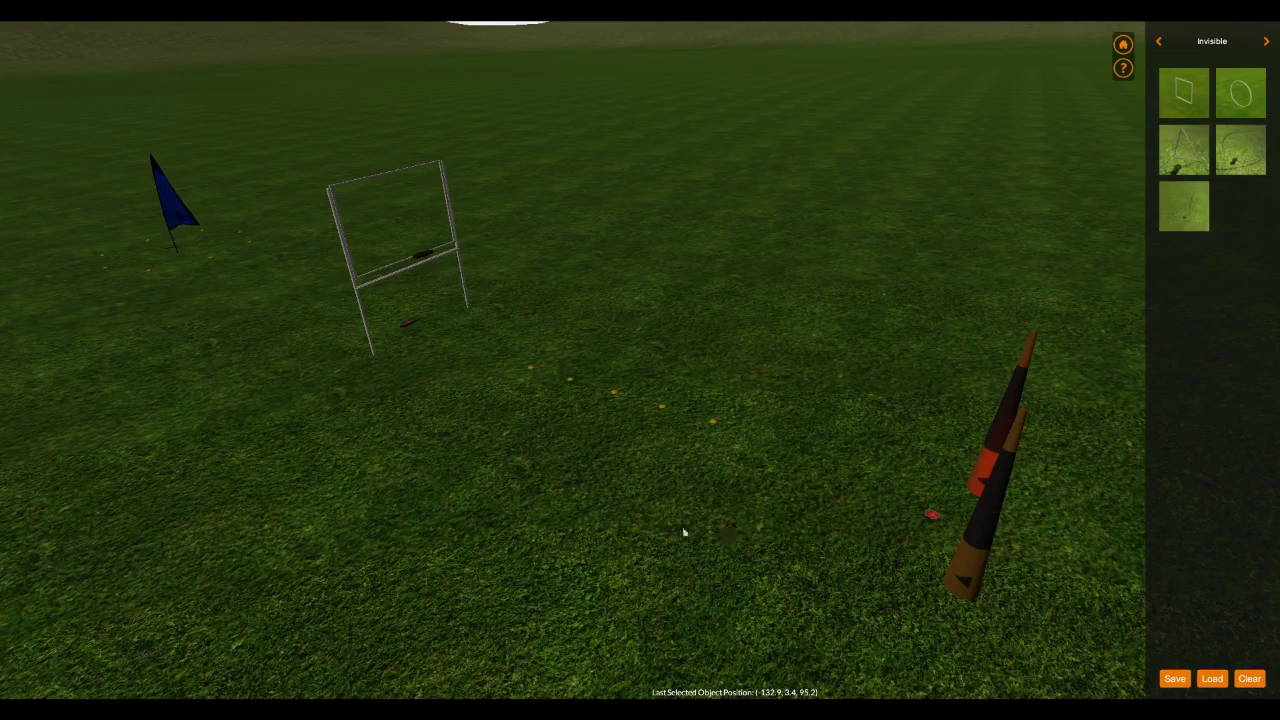
Place a square invisible gate between the two cones and rotate it about 182.7 degrees around its vertical axis
scroll(738, 552, down, 2)
middle_drag(738, 552, 685, 547)
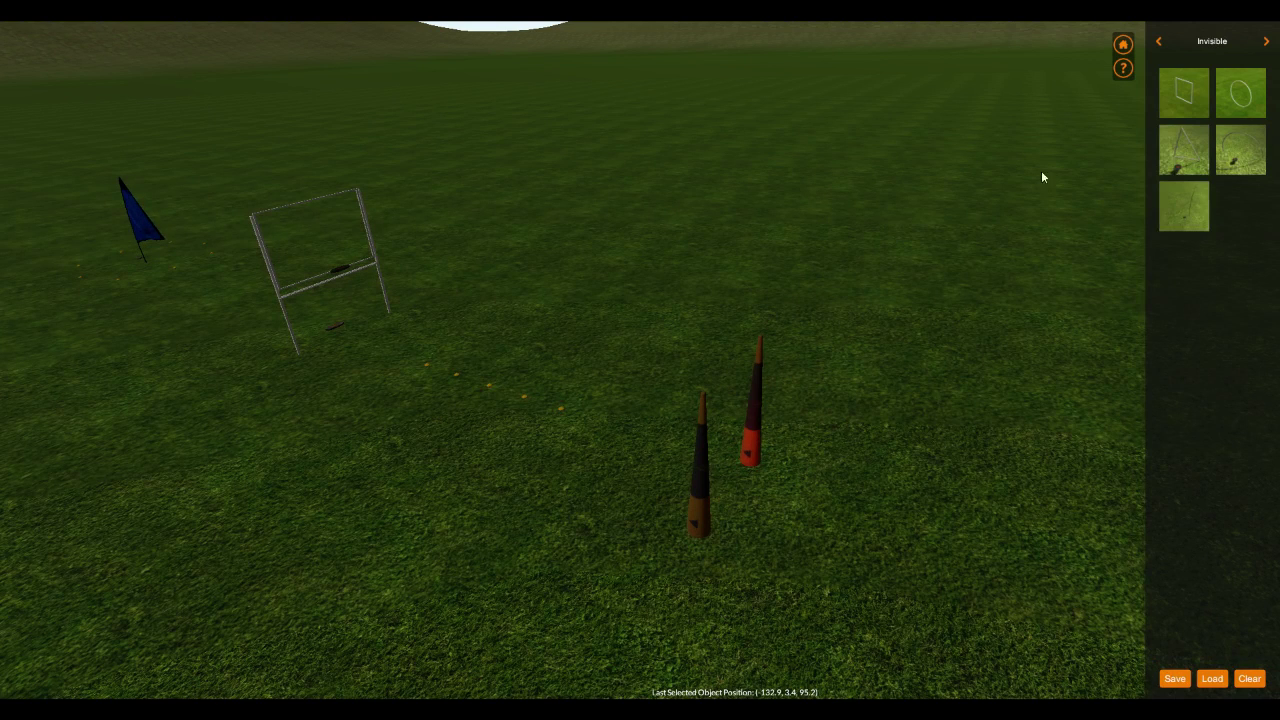
click(732, 484)
click(730, 494)
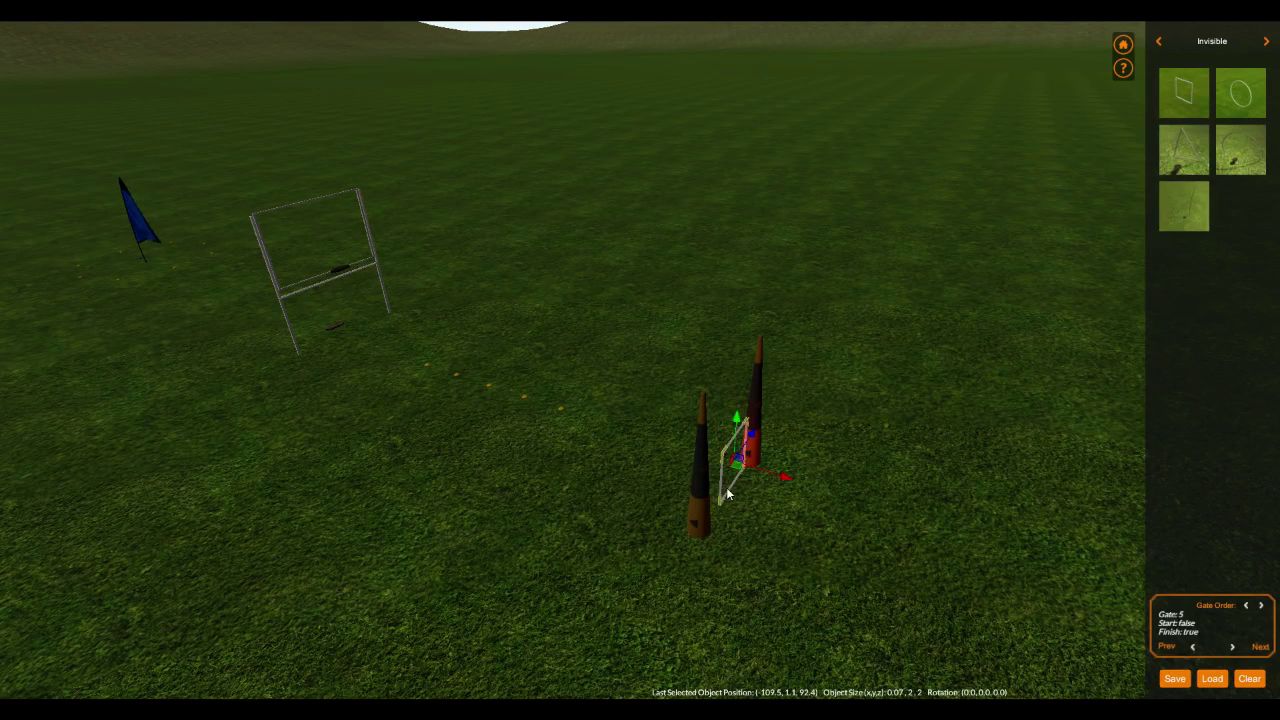
scroll(726, 487, up, 3)
right_drag(726, 487, 723, 478)
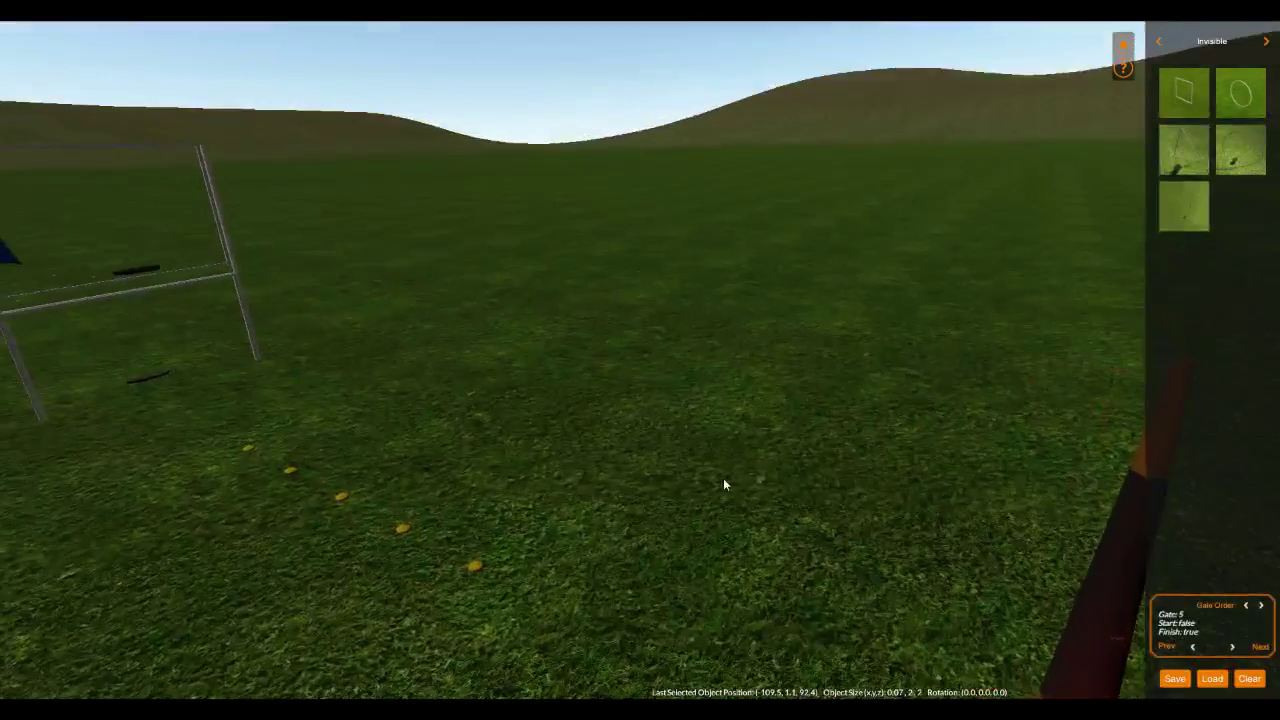
scroll(723, 478, down, 2)
key(w)
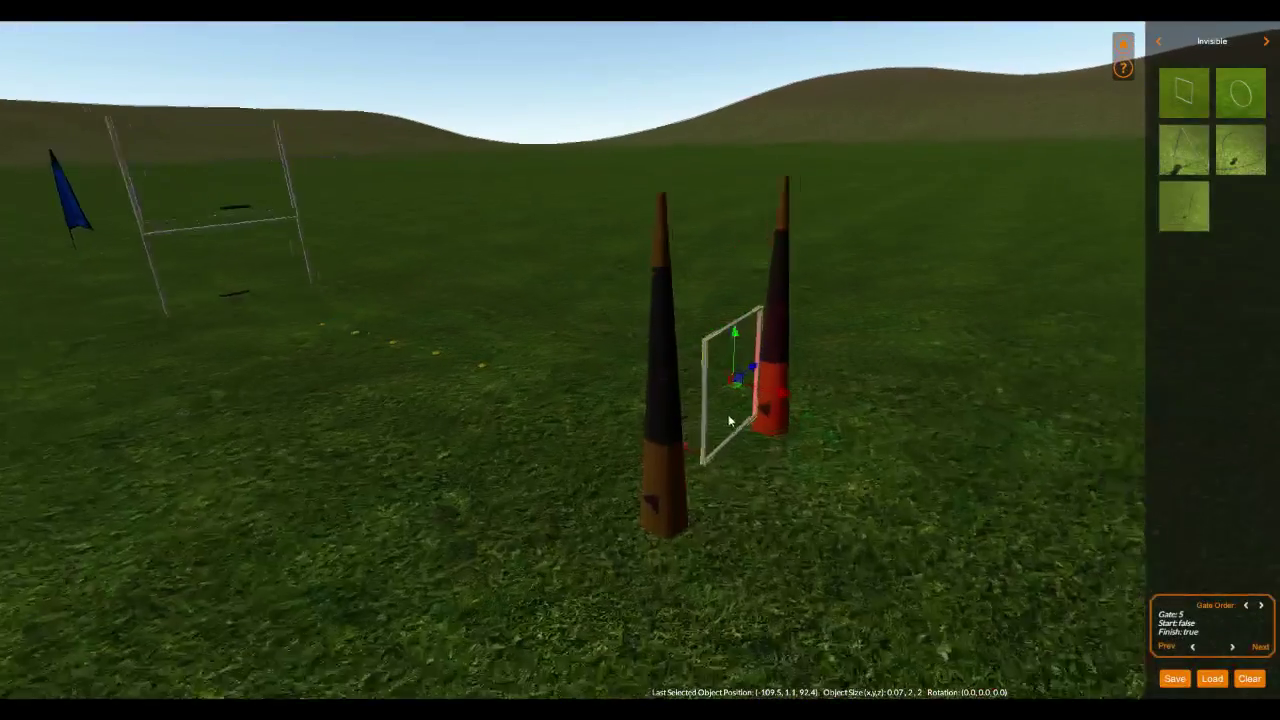
key(e)
drag(826, 418, 556, 456)
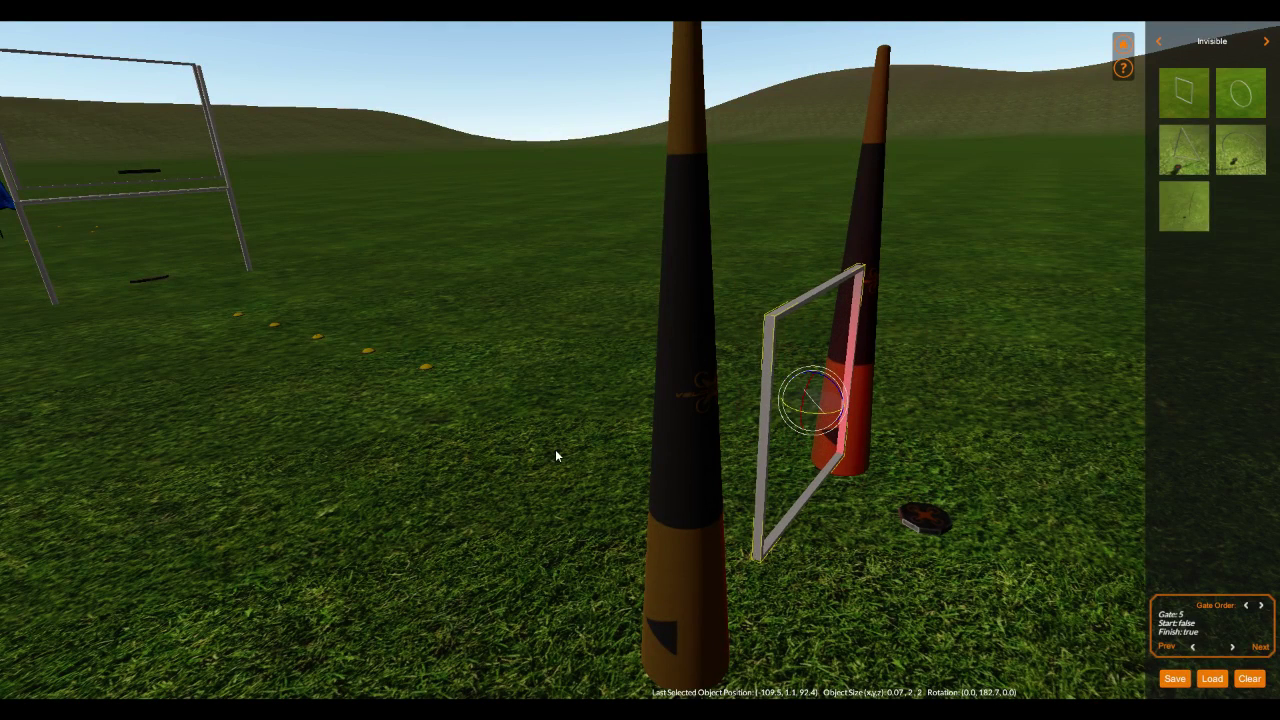
Enlarge the new invisible gate to about 3.9 wide and 5.55 high, and raise it to a height of about -0.3
key(w)
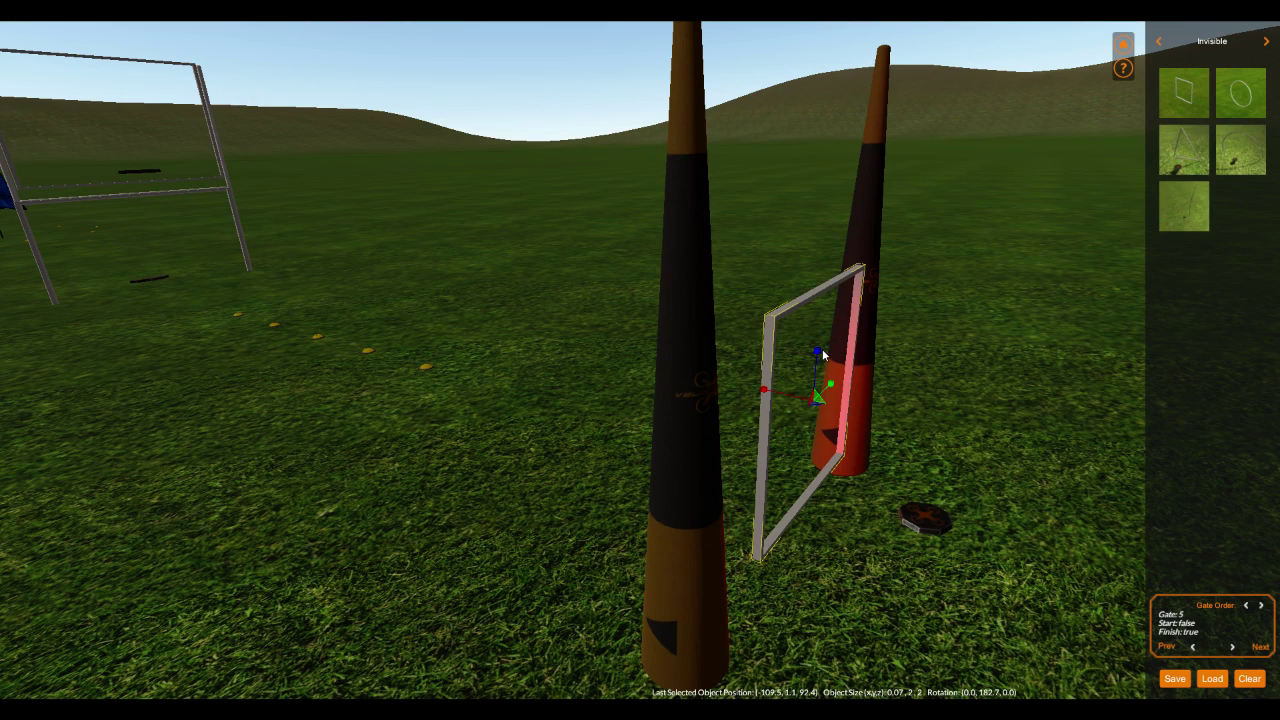
drag(822, 354, 837, 267)
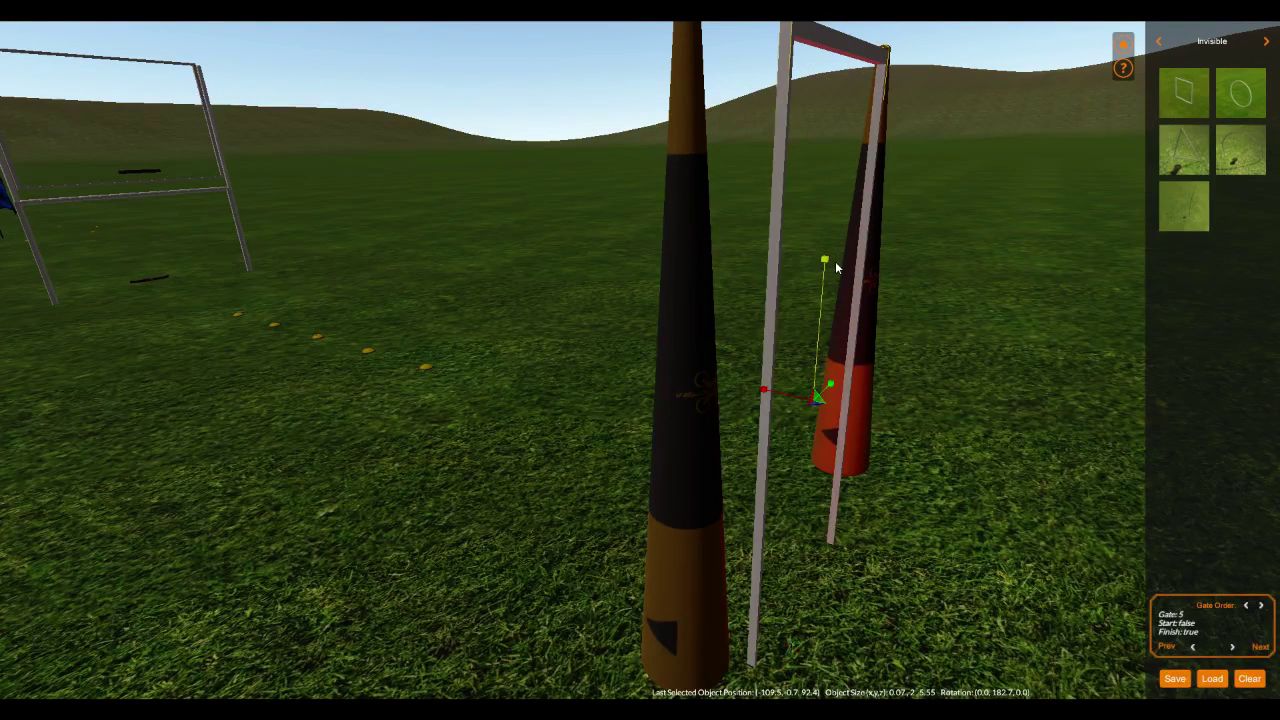
key(w)
drag(820, 352, 822, 306)
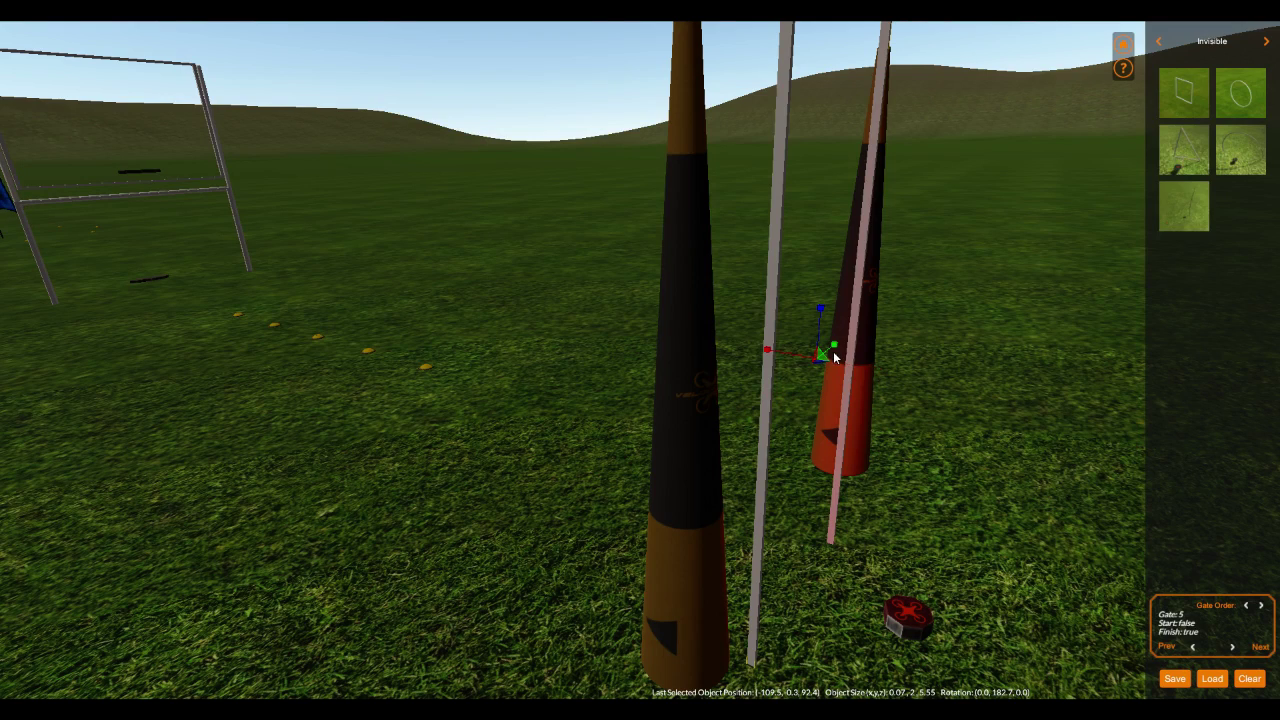
drag(835, 348, 848, 341)
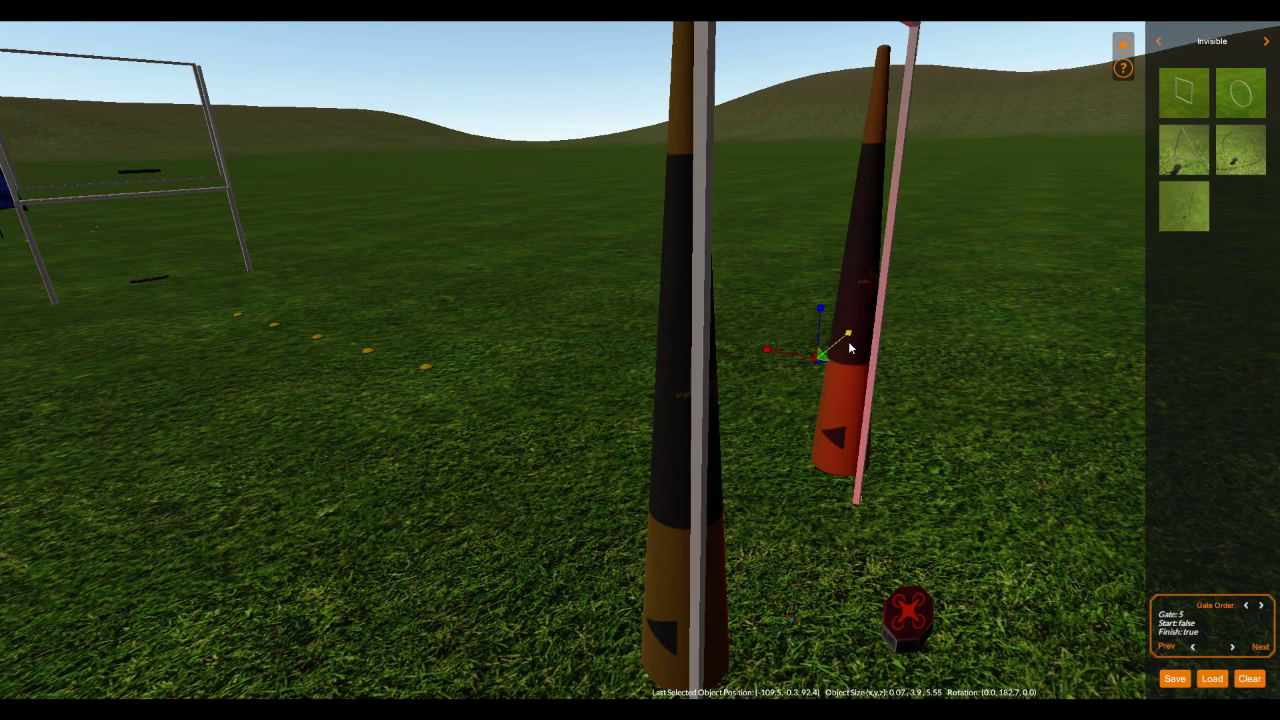
Center the invisible gate between the cones at X about -109.9 and Z about 93.1
scroll(848, 341, down, 3)
scroll(838, 356, down, 3)
right_drag(896, 402, 720, 437)
key(d)
key(d)
key(a)
key(w)
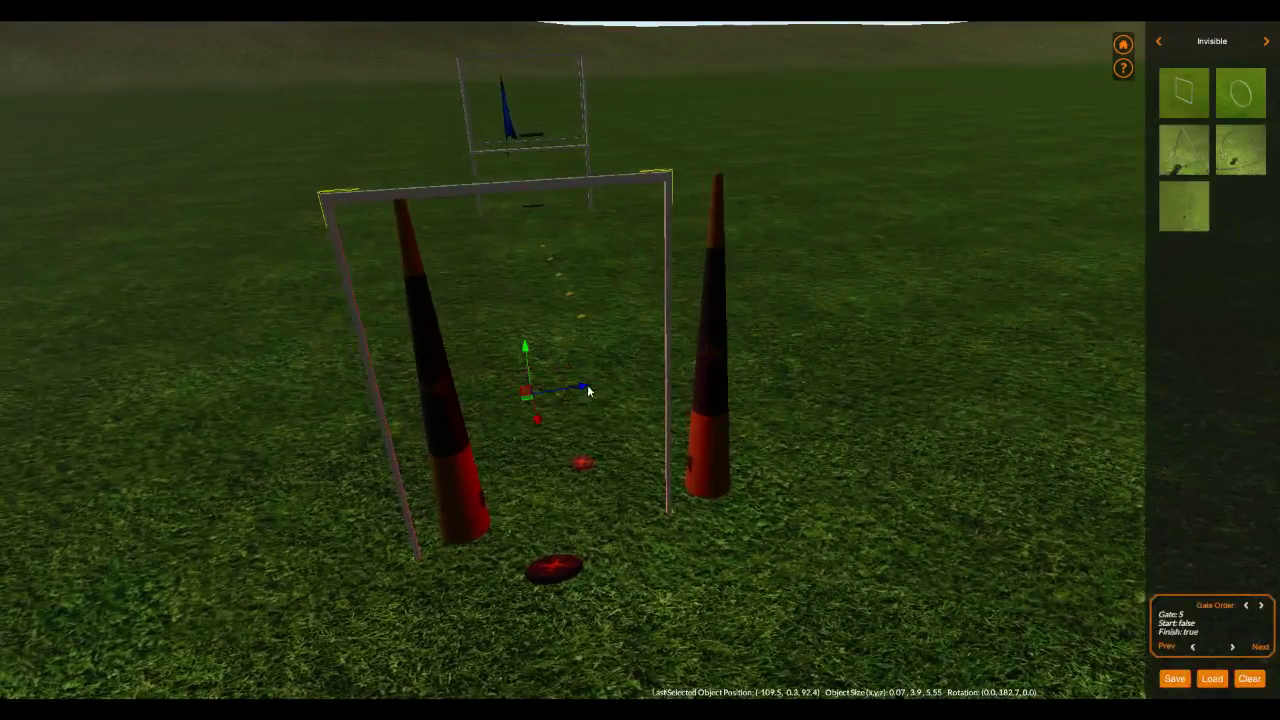
drag(588, 389, 634, 373)
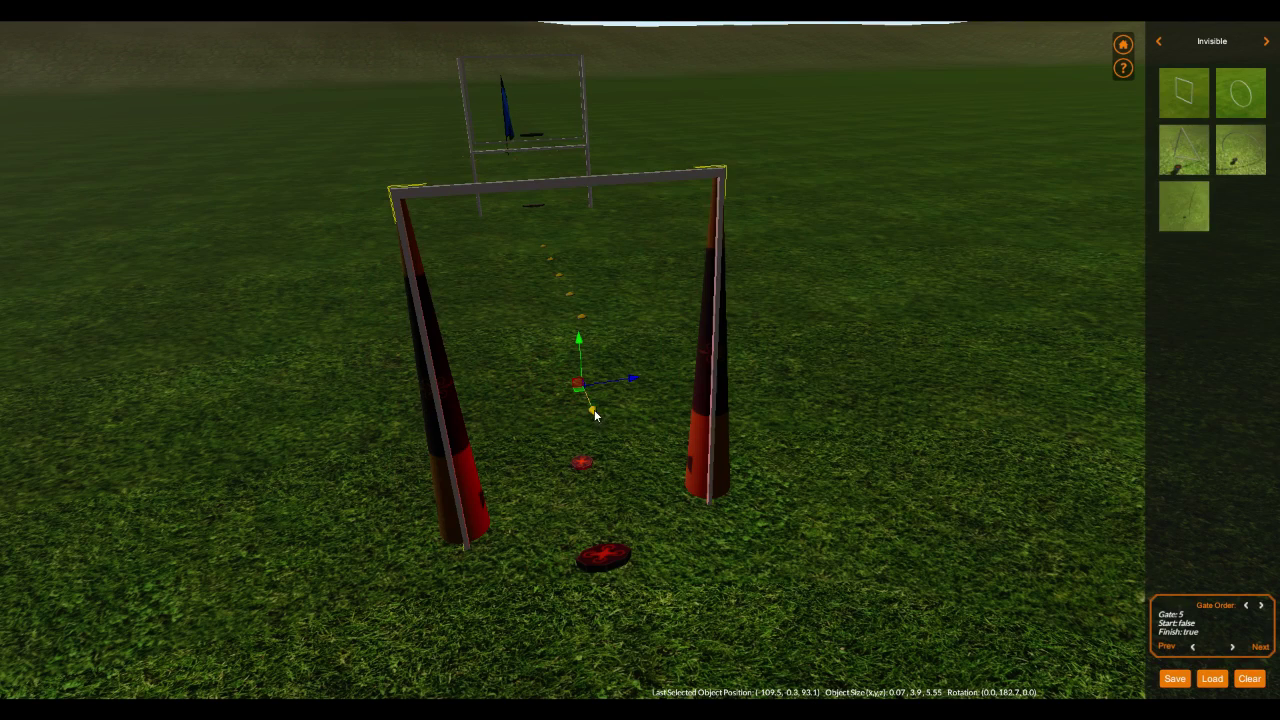
drag(594, 409, 592, 396)
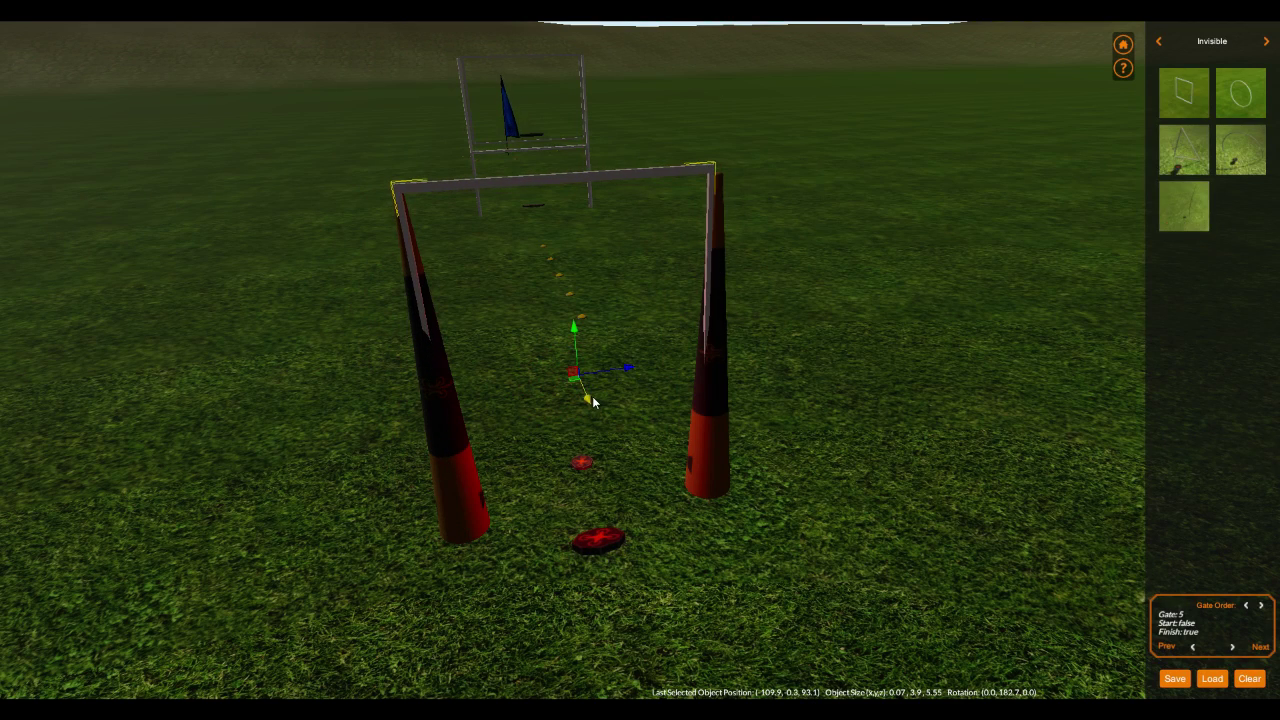
Check the gate order and finish setting of the invisible gate between the cones
scroll(809, 454, down, 4)
click(813, 451)
scroll(781, 447, down, 2)
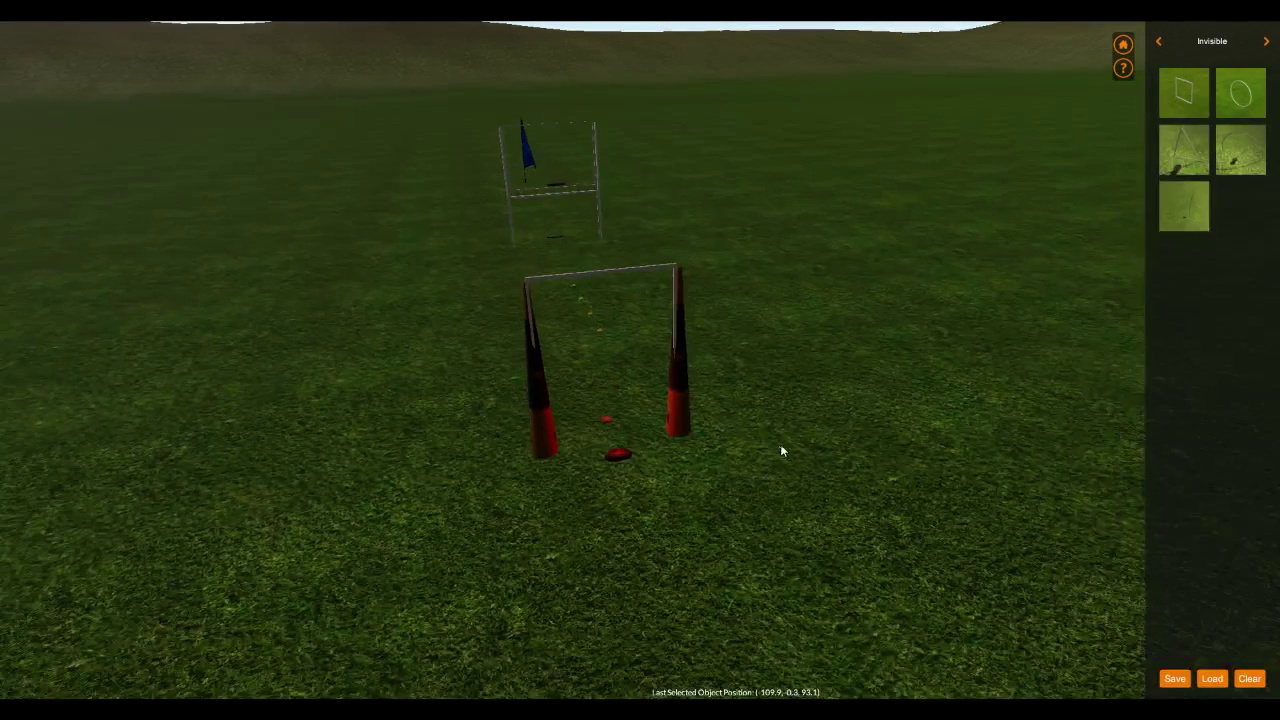
click(650, 272)
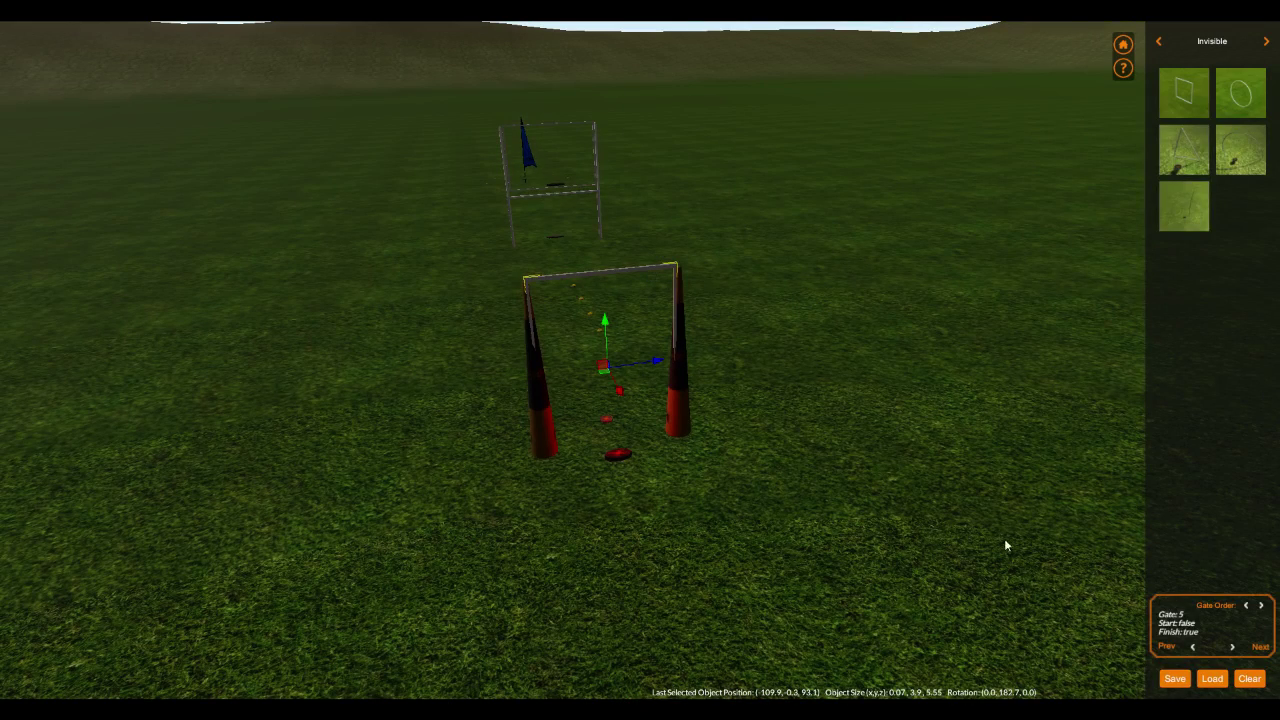
click(814, 454)
Save the track, overwriting the existing version
scroll(812, 454, down, 4)
middle_drag(772, 459, 854, 434)
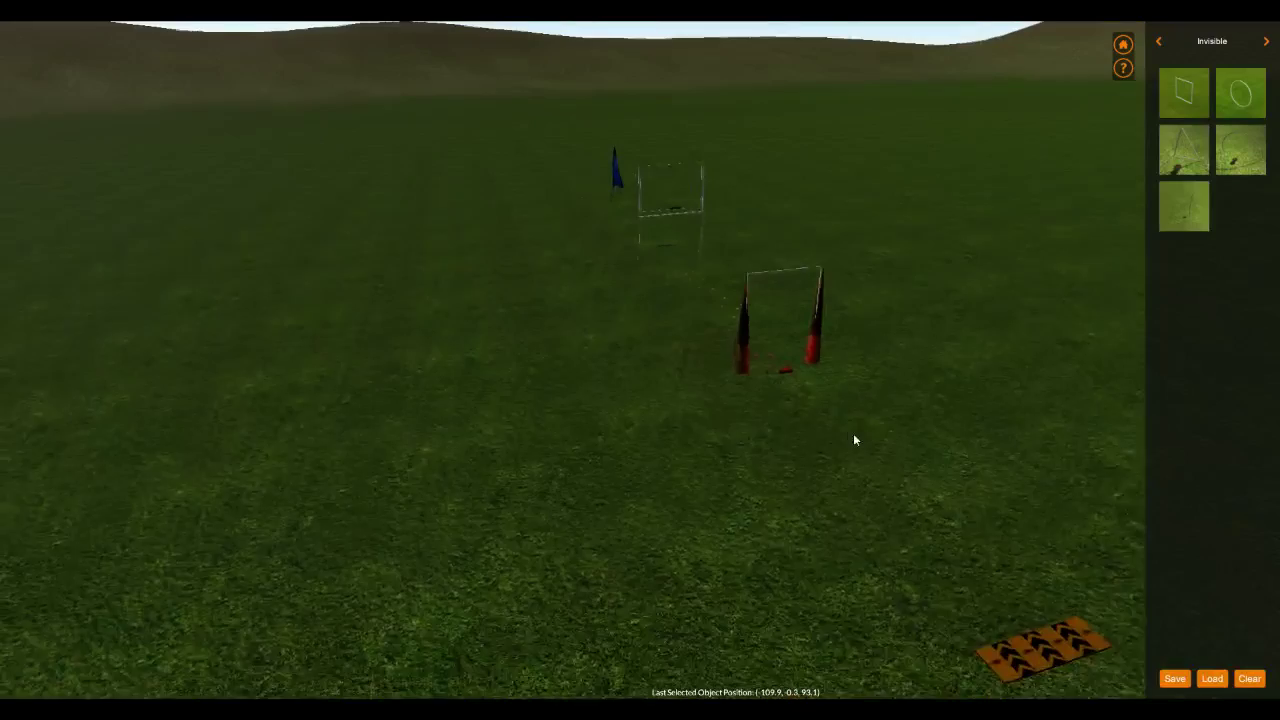
scroll(854, 434, down, 3)
drag(629, 401, 719, 434)
middle_drag(719, 434, 373, 429)
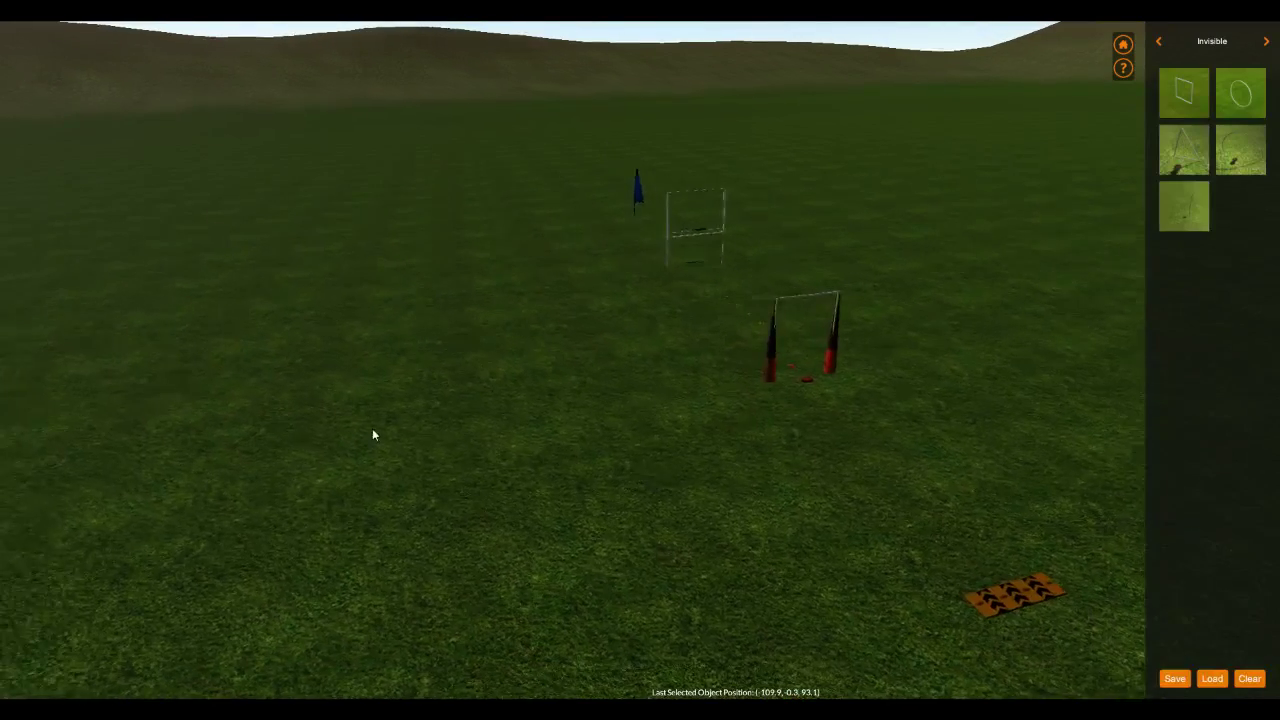
right_drag(373, 429, 472, 450)
middle_drag(472, 450, 564, 460)
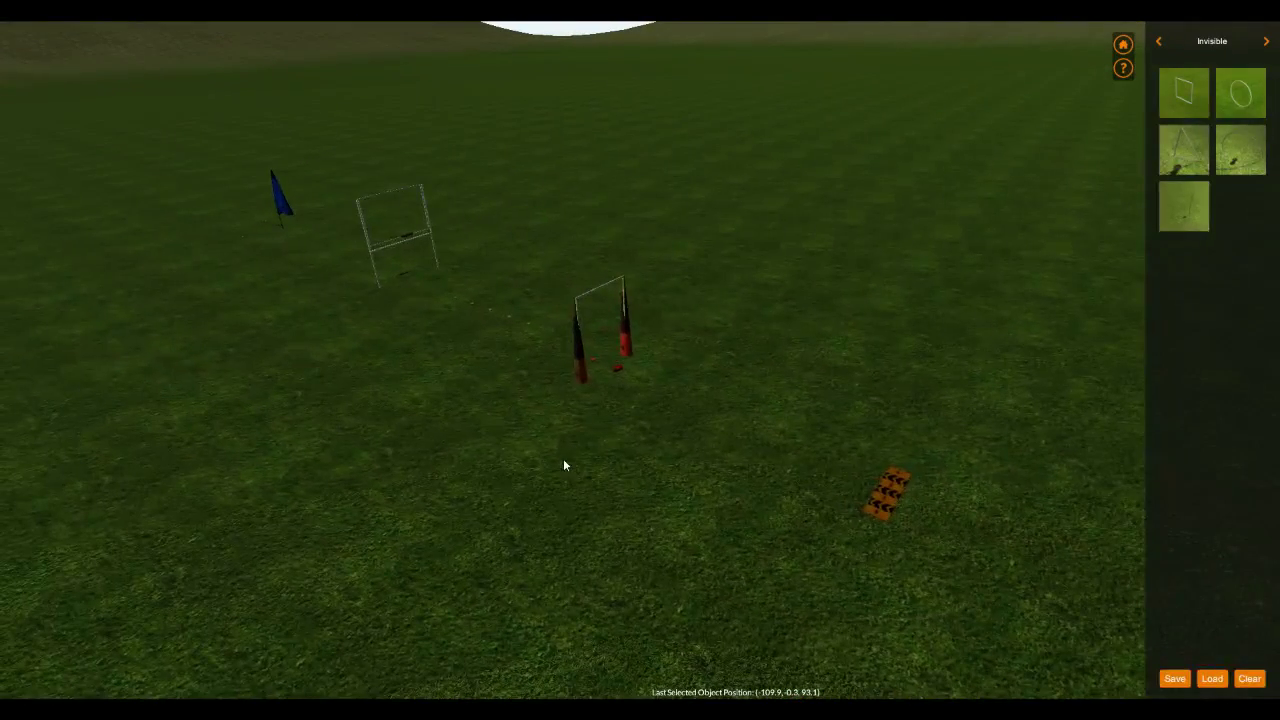
click(1175, 679)
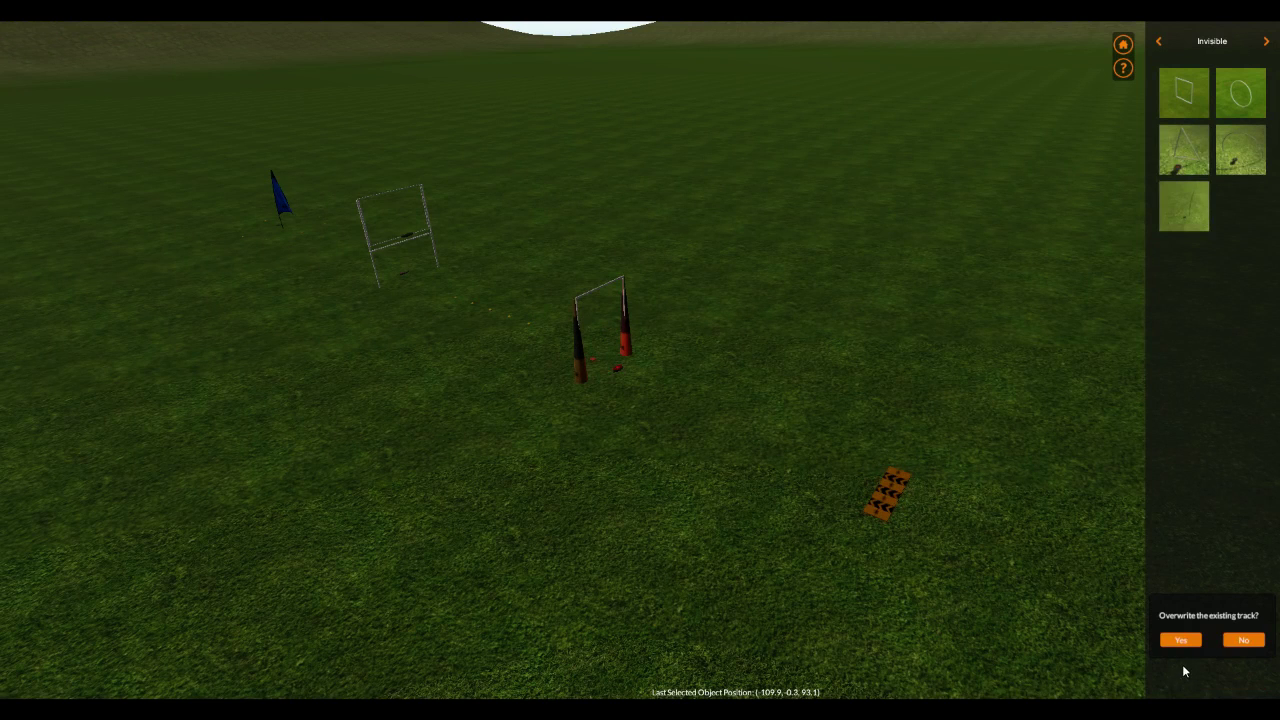
click(1184, 644)
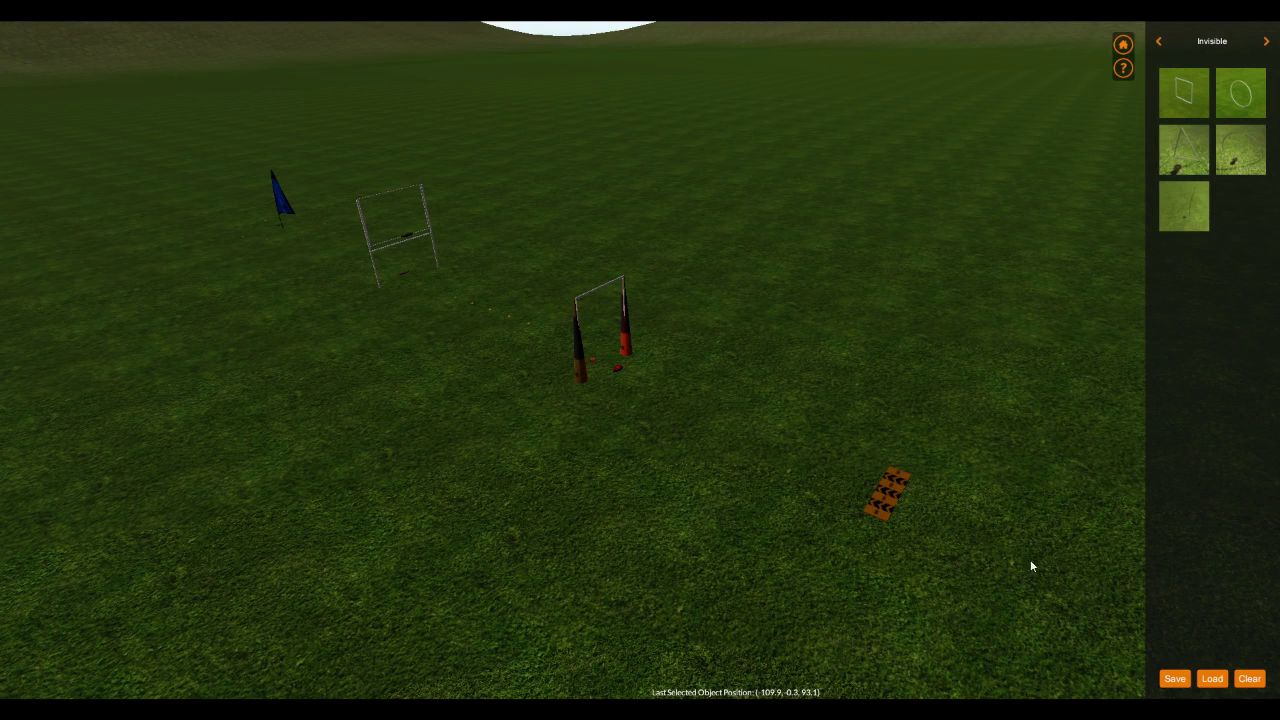
Leave the track editor session and start a single-player flight
click(1123, 44)
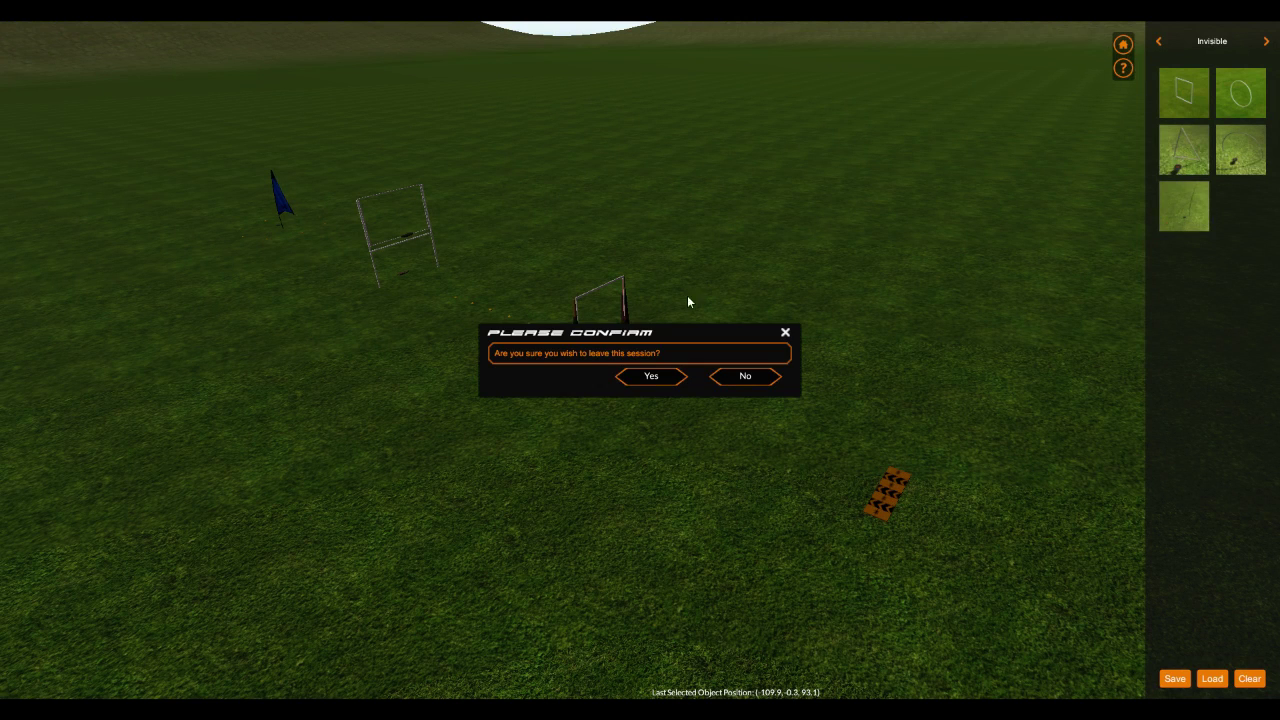
click(673, 377)
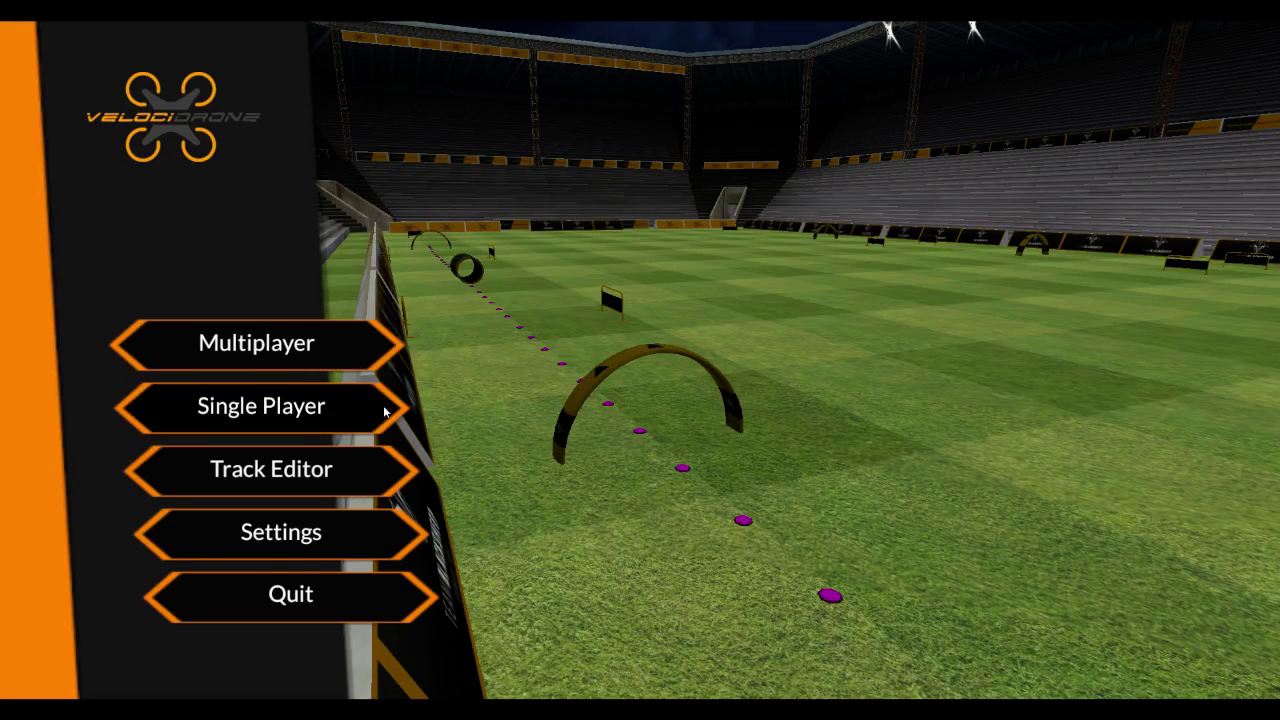
click(384, 411)
click(1022, 606)
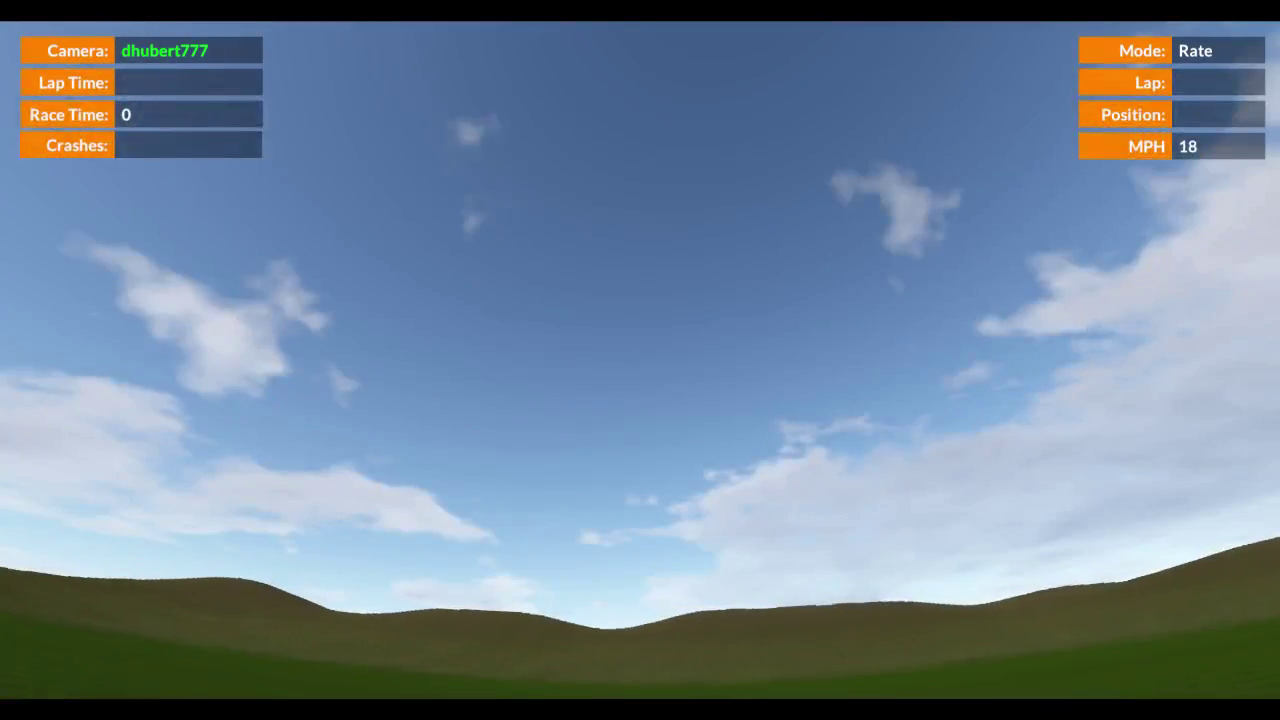
Exit the flight to the main menu and open the general settings
mouse_move(1043, 589)
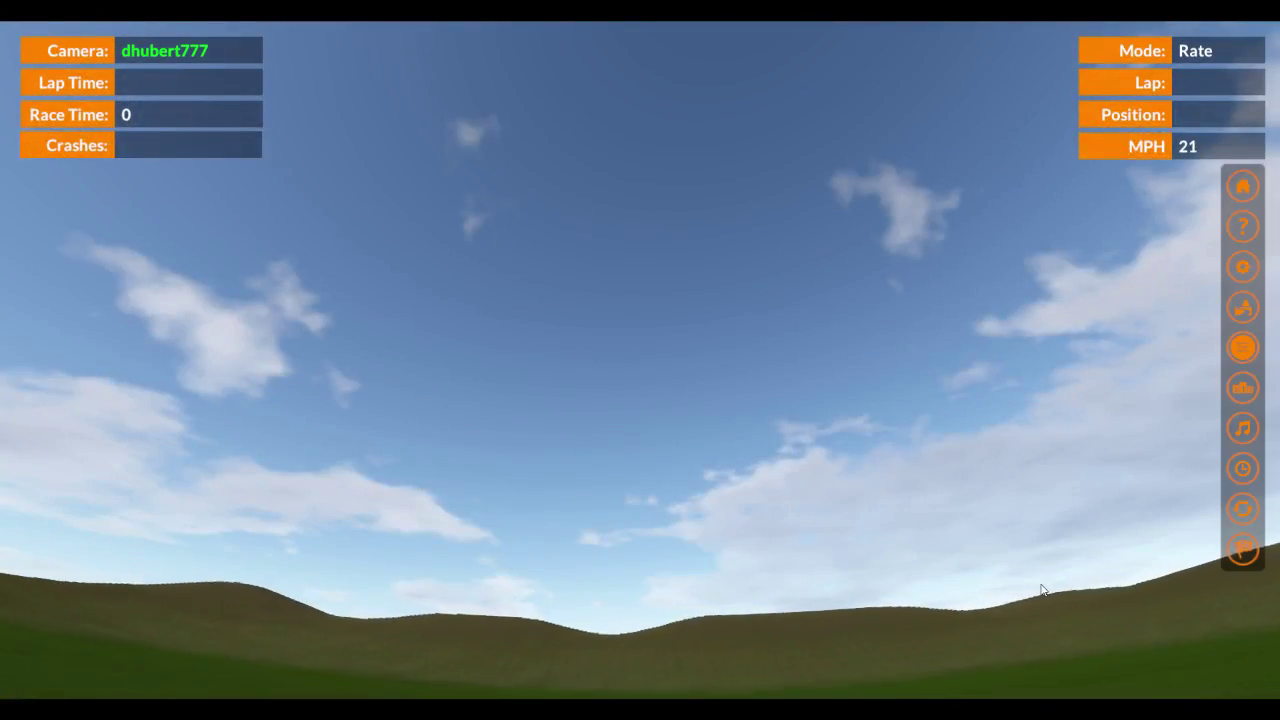
click(1243, 188)
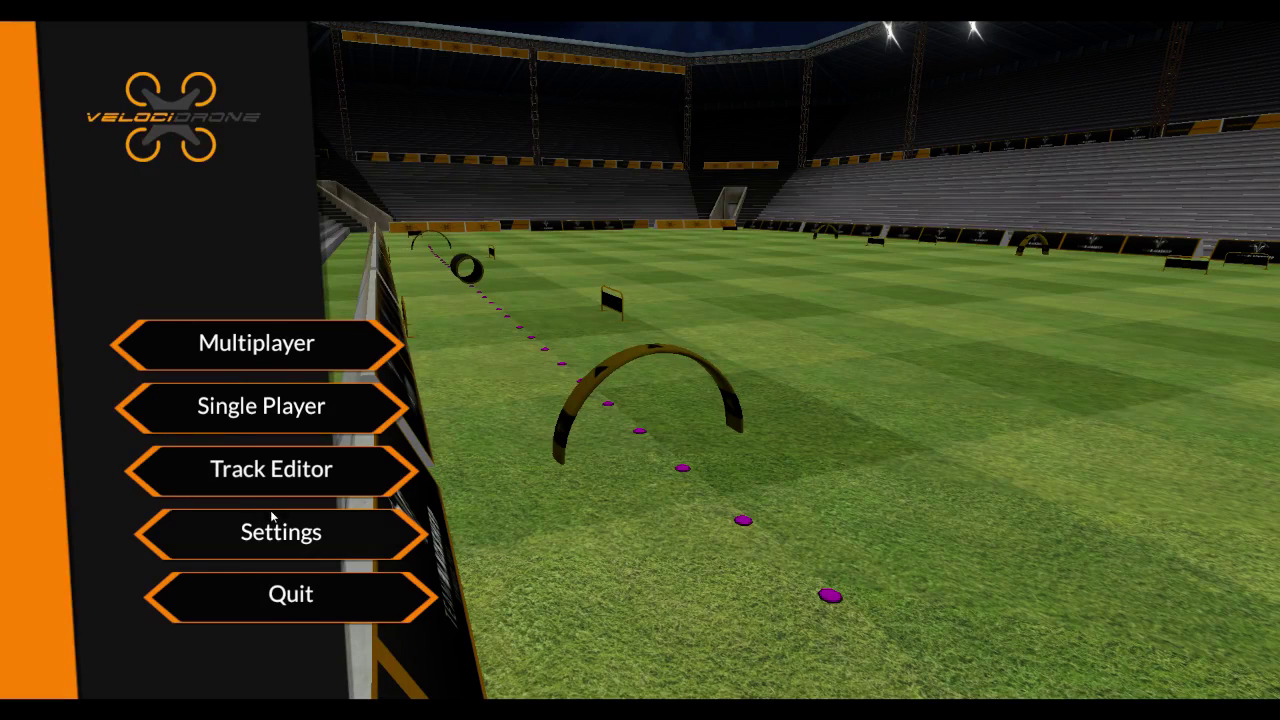
click(256, 549)
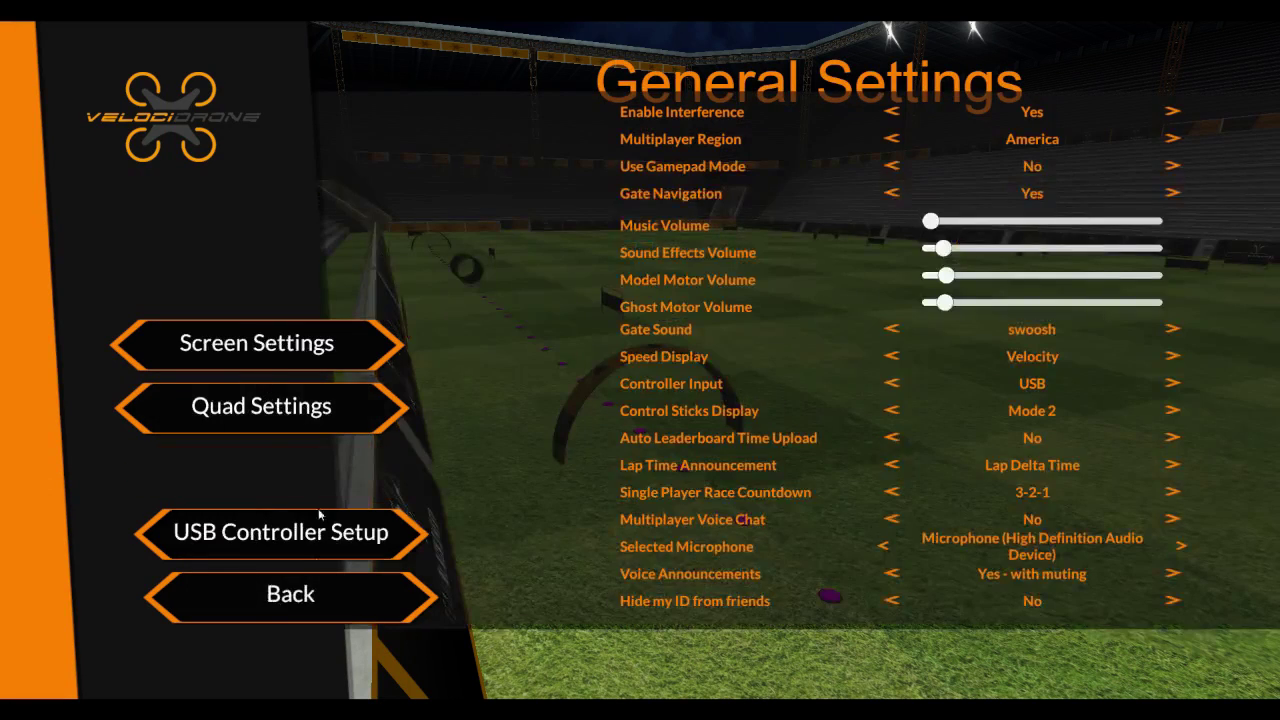
Assign the FrSky Taranis Joystick as the USB controller and leave the general settings
click(274, 537)
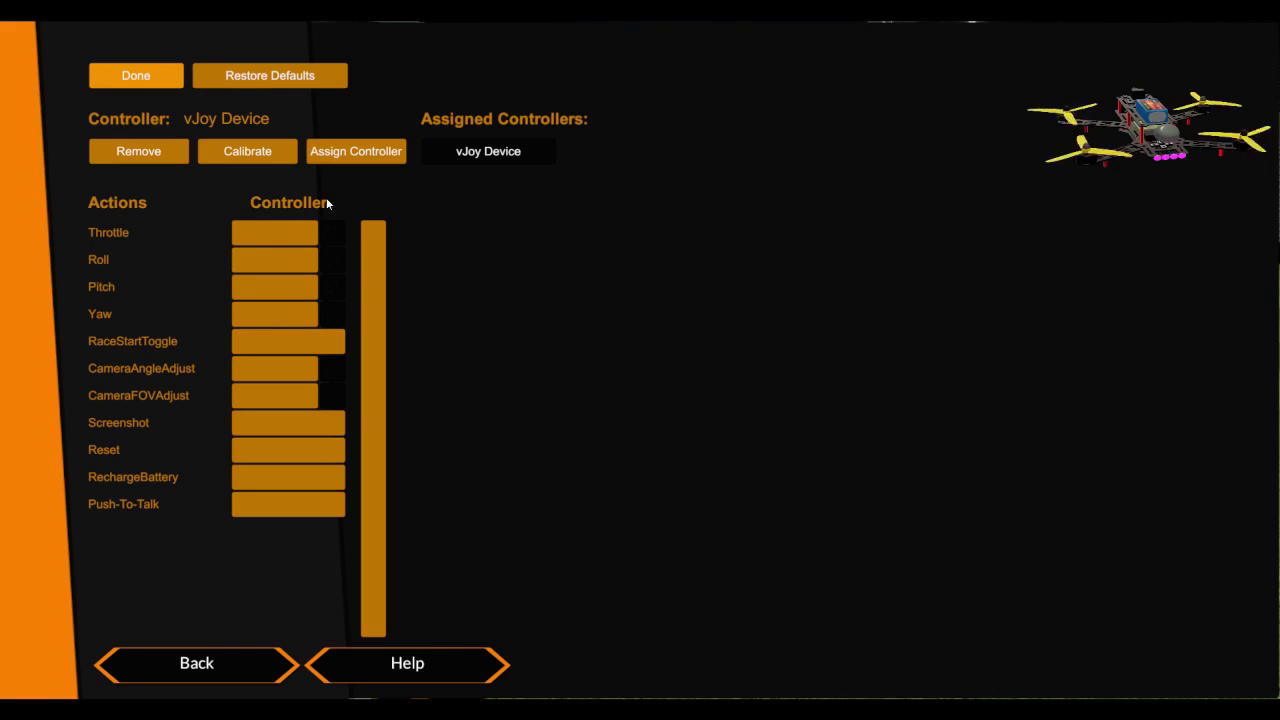
click(352, 156)
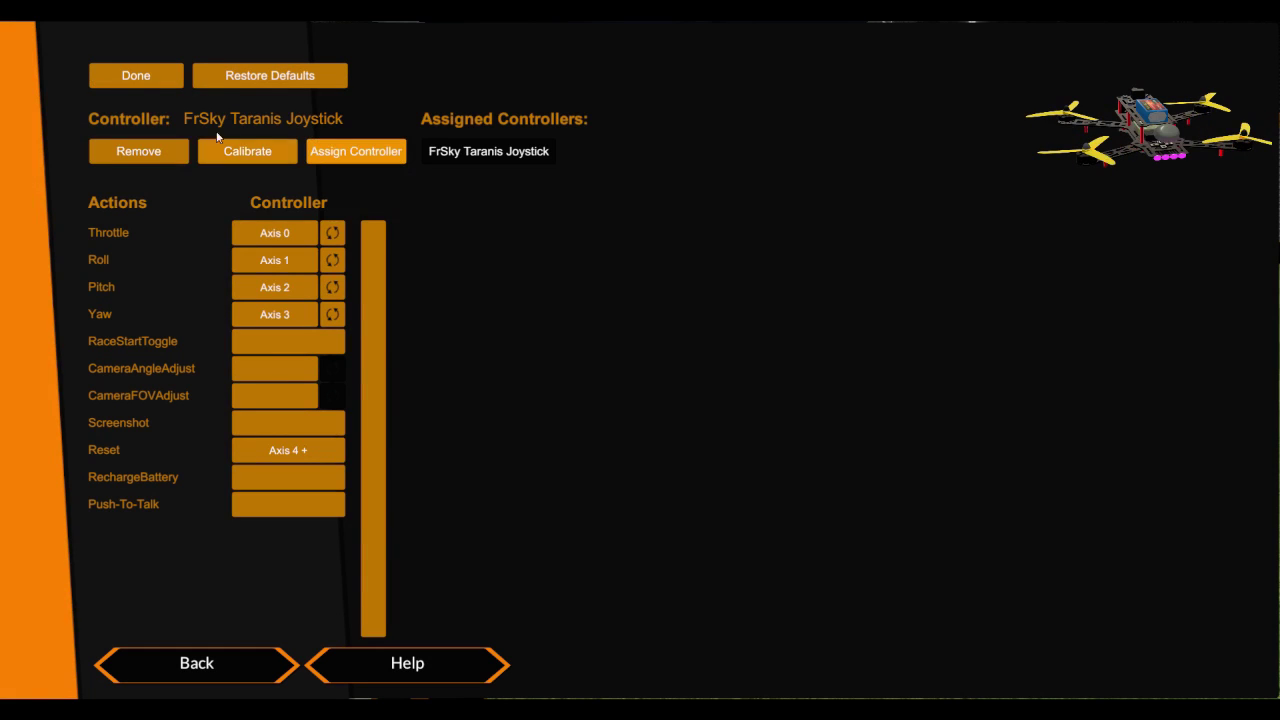
click(137, 76)
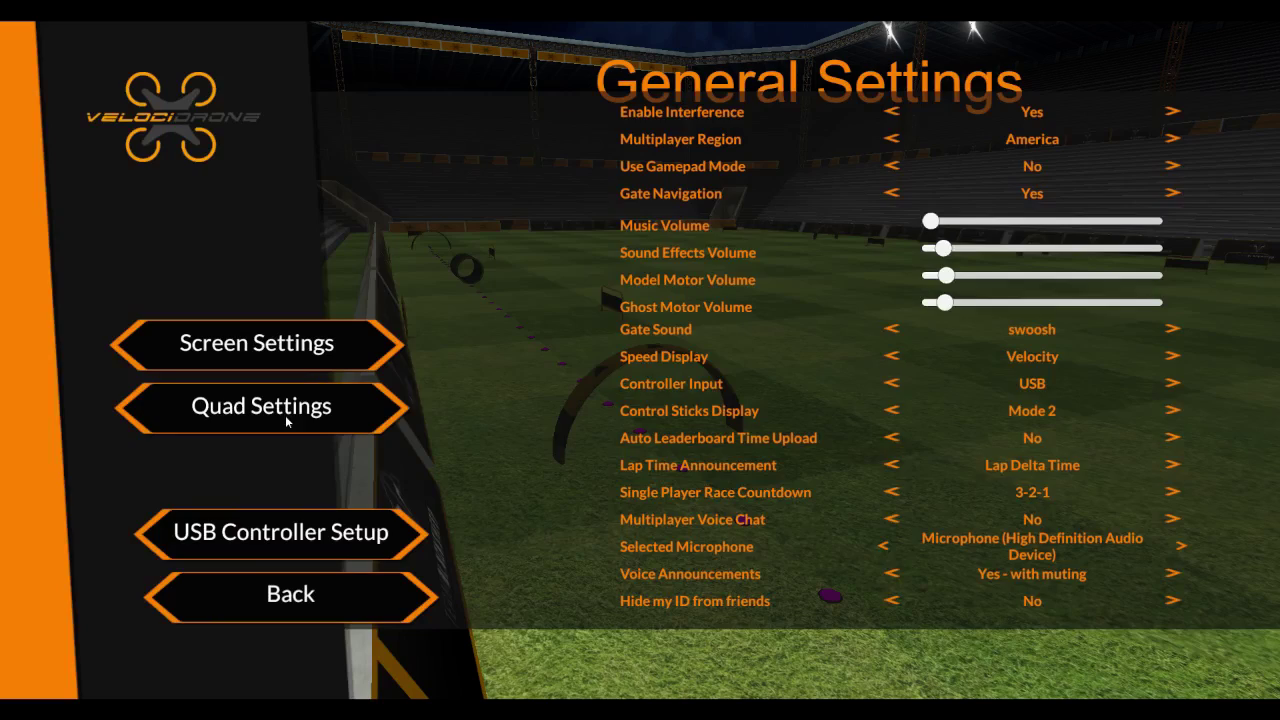
click(335, 594)
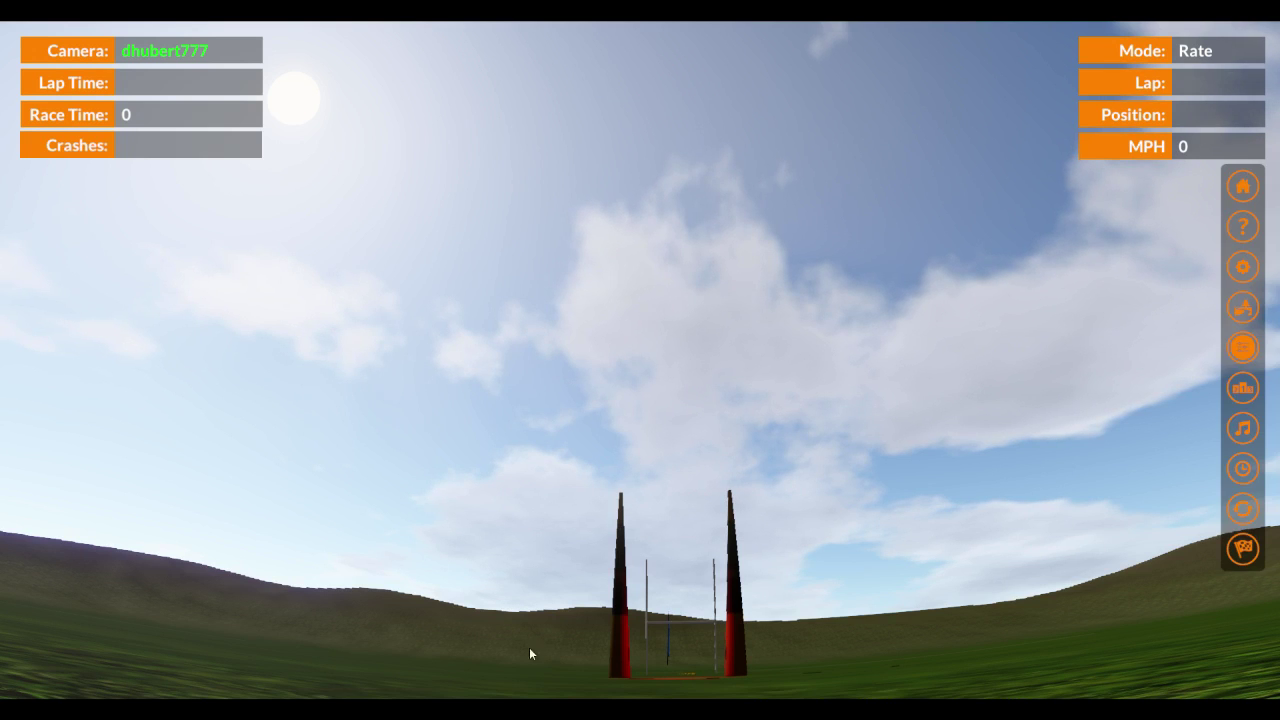
Start the single-player race on the track, fly the three laps and close the race results
click(1243, 548)
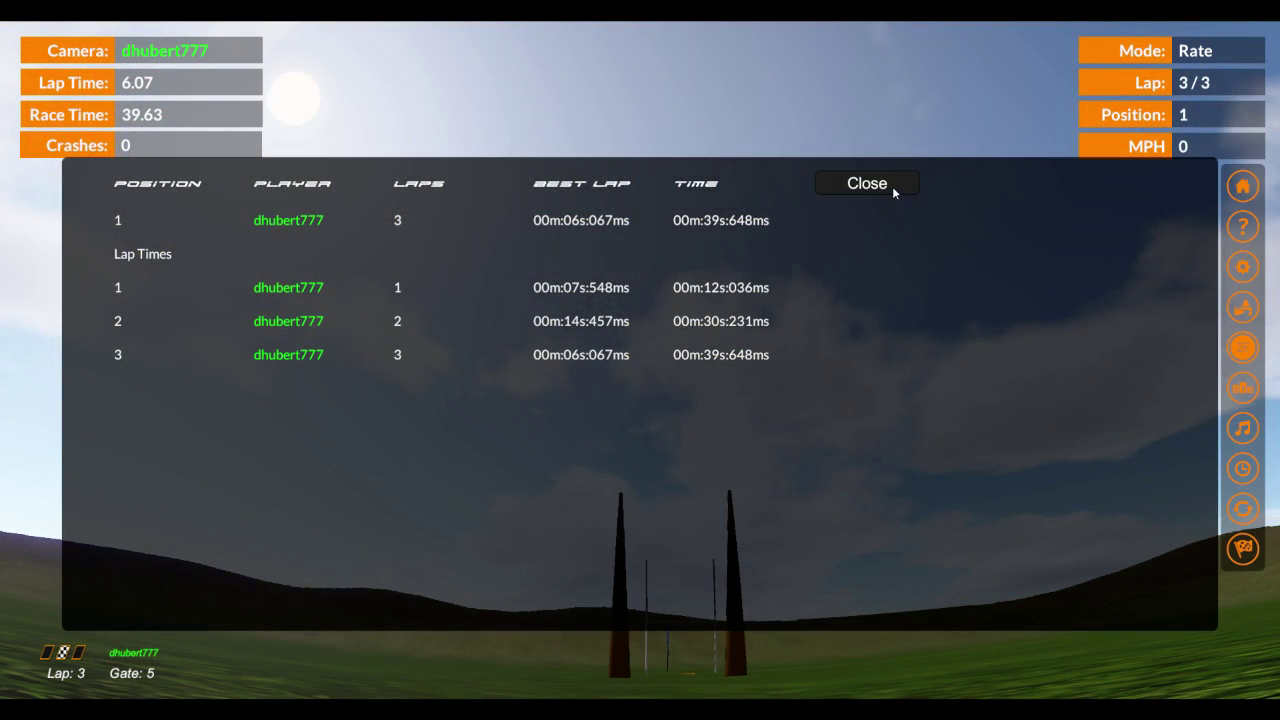
click(893, 186)
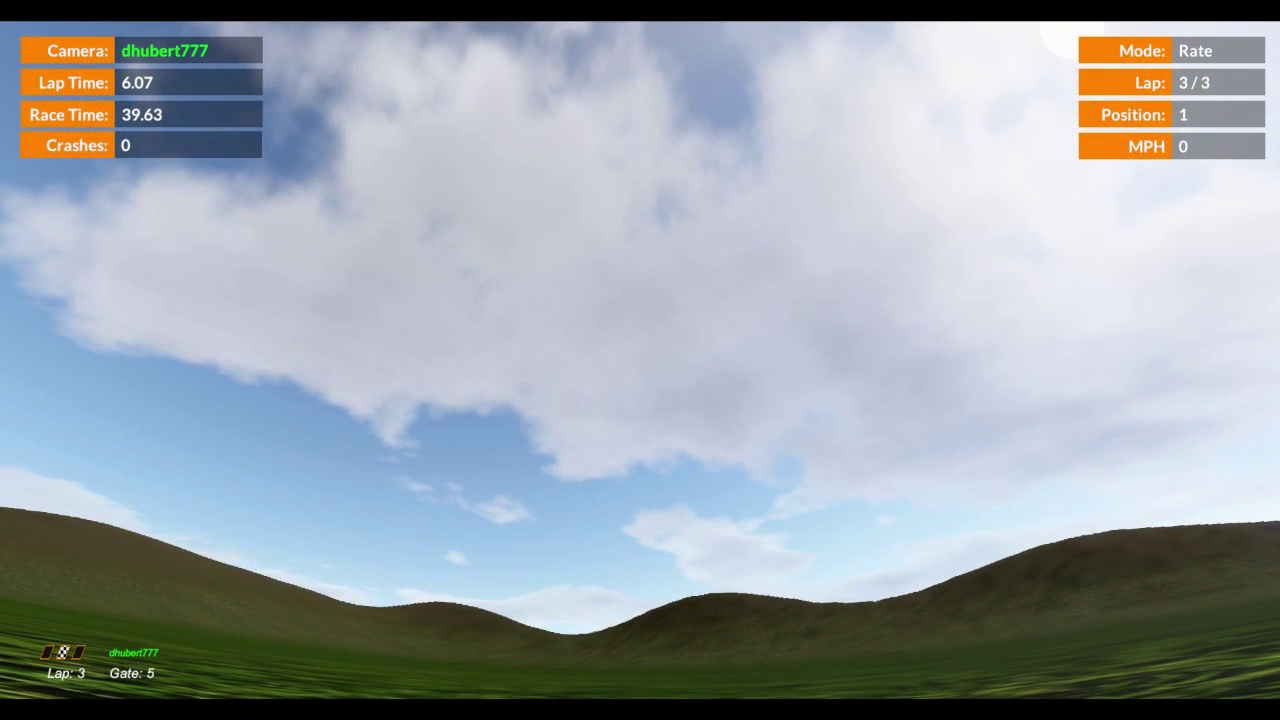
mouse_move(1002, 391)
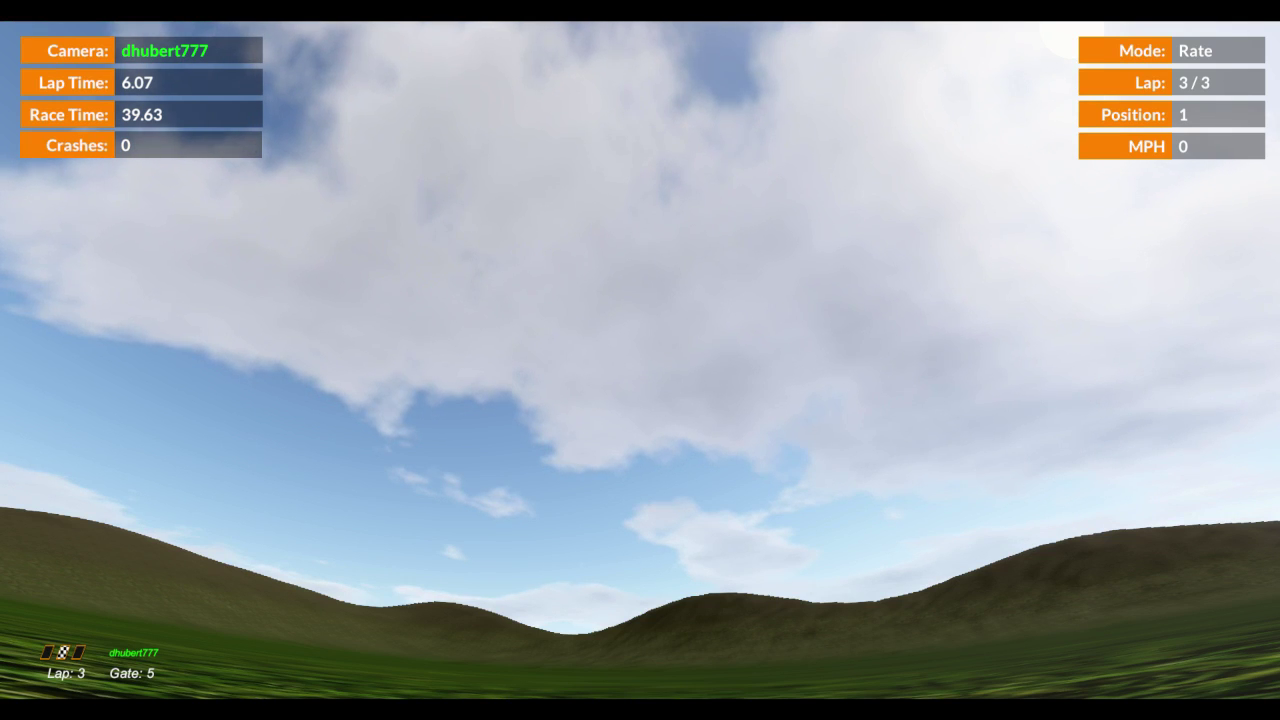
key(Escape)
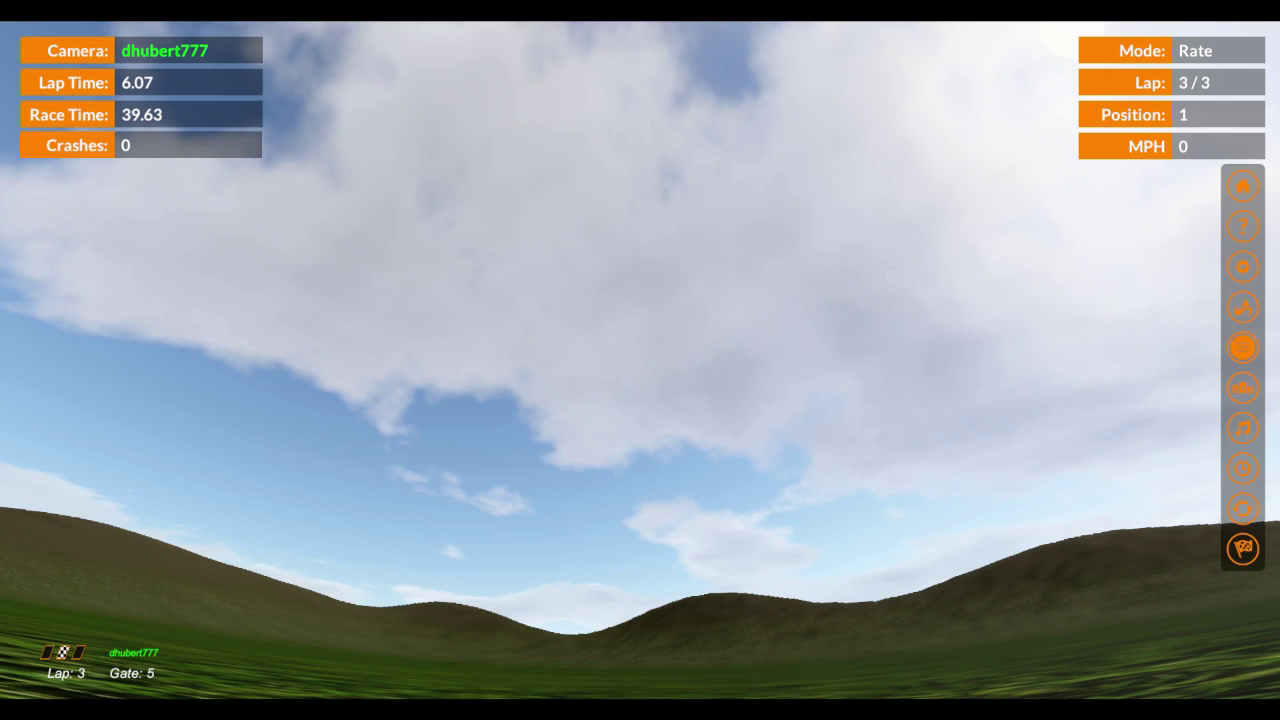